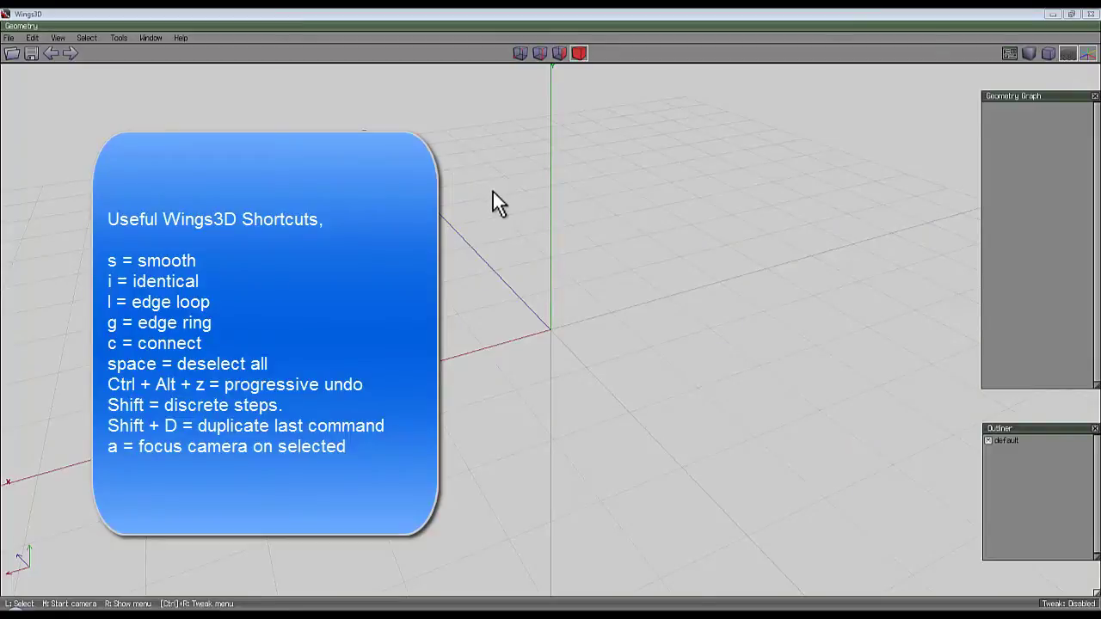
# Create a cube with the default settings at the origin.
pyautogui.rightClick(501, 192)
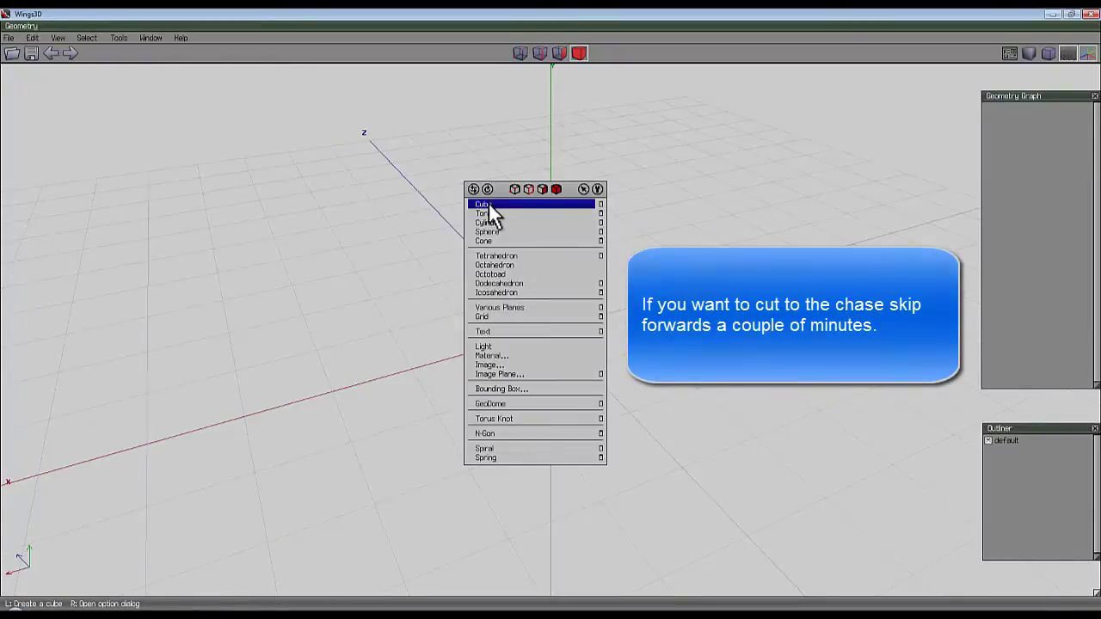
pyautogui.click(490, 204)
pyautogui.middleClick(553, 188)
pyautogui.click(547, 315)
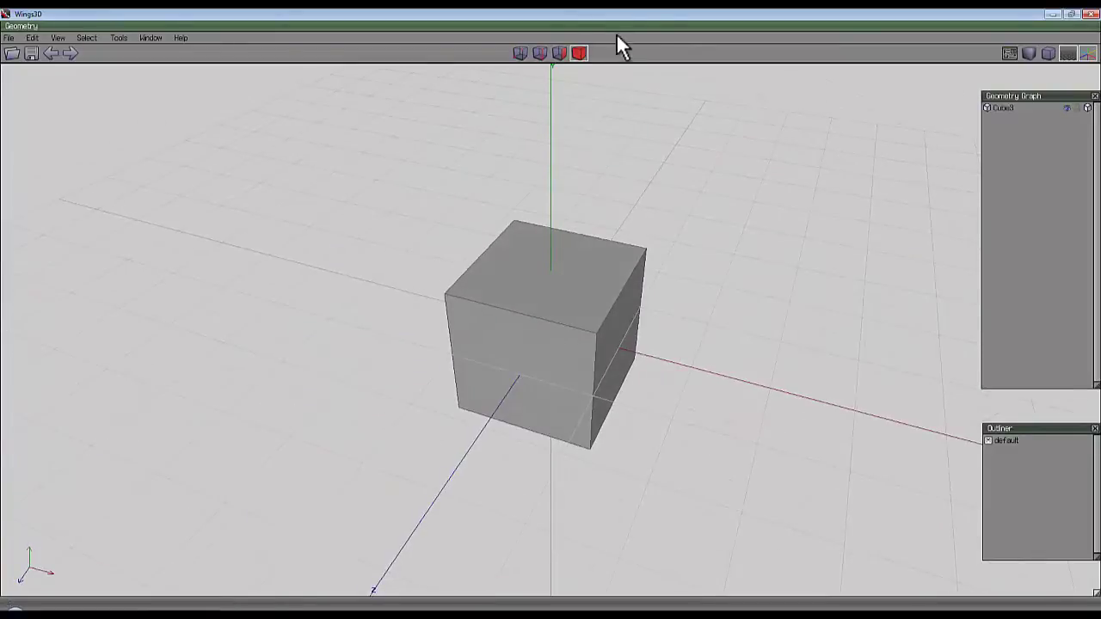
# Bevel all vertices of the cube by a distance of 1.0.
pyautogui.click(568, 254)
pyautogui.click(519, 54)
pyautogui.rightClick(523, 124)
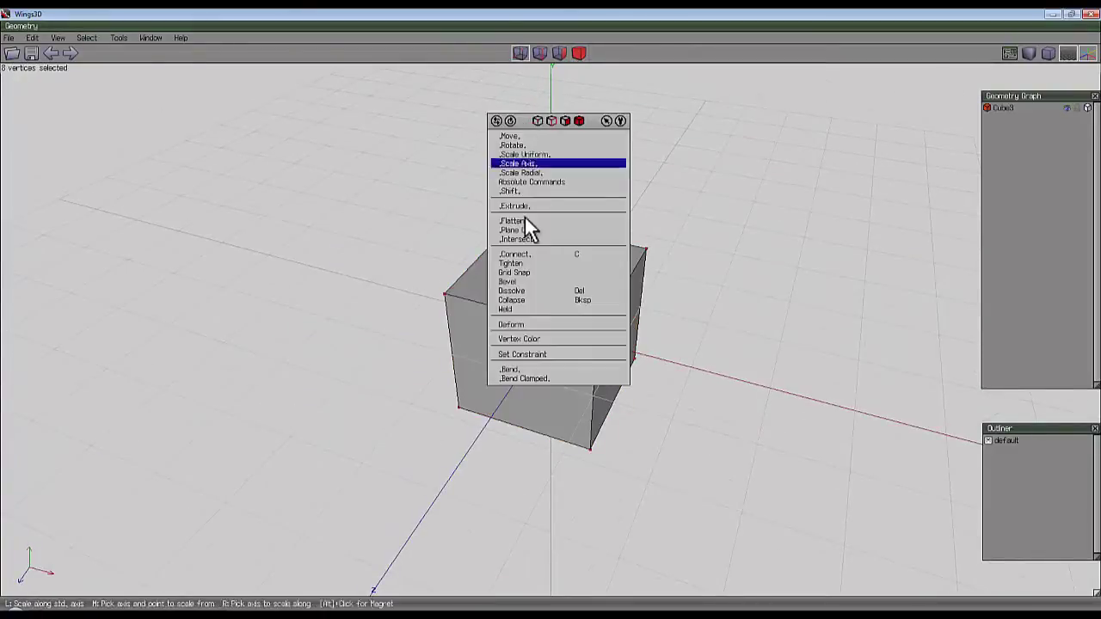
pyautogui.click(526, 282)
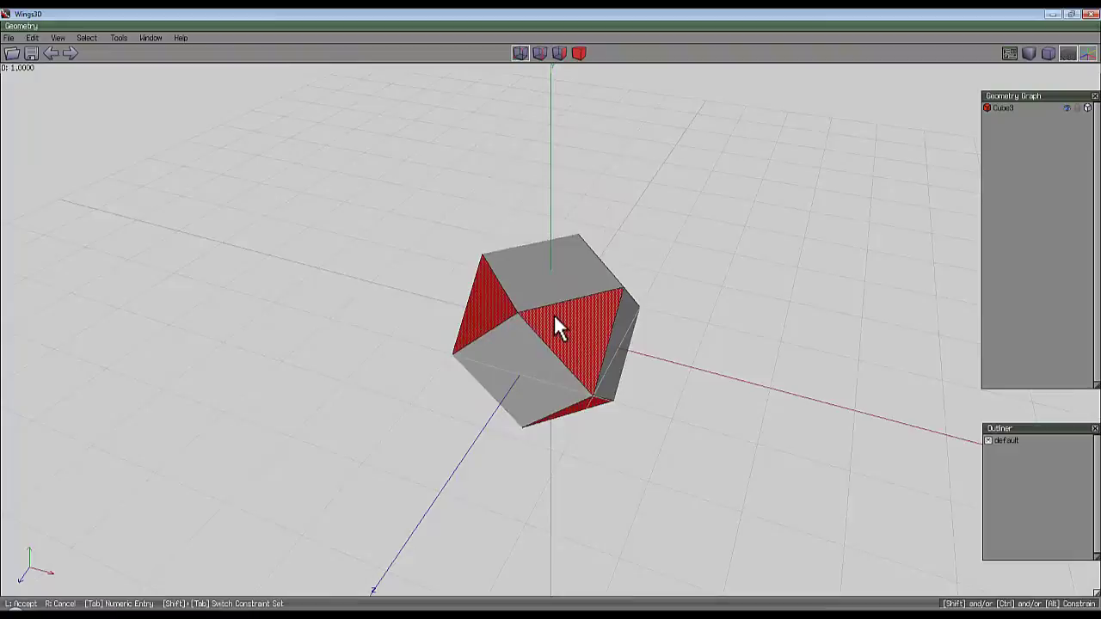
pyautogui.click(554, 314)
pyautogui.middleClick(549, 263)
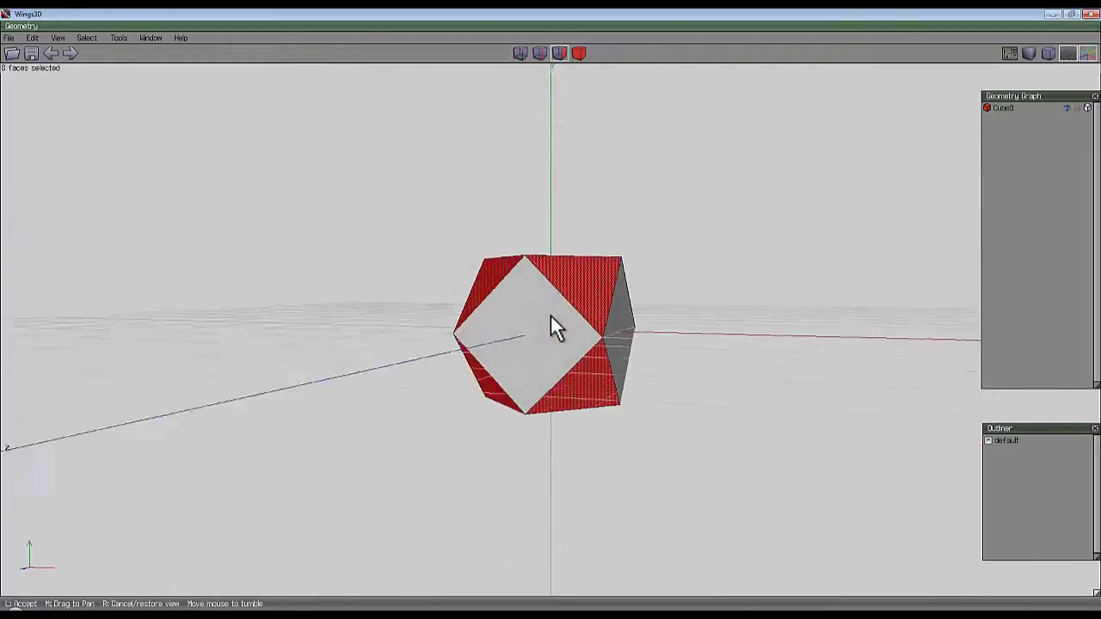
pyautogui.click(551, 314)
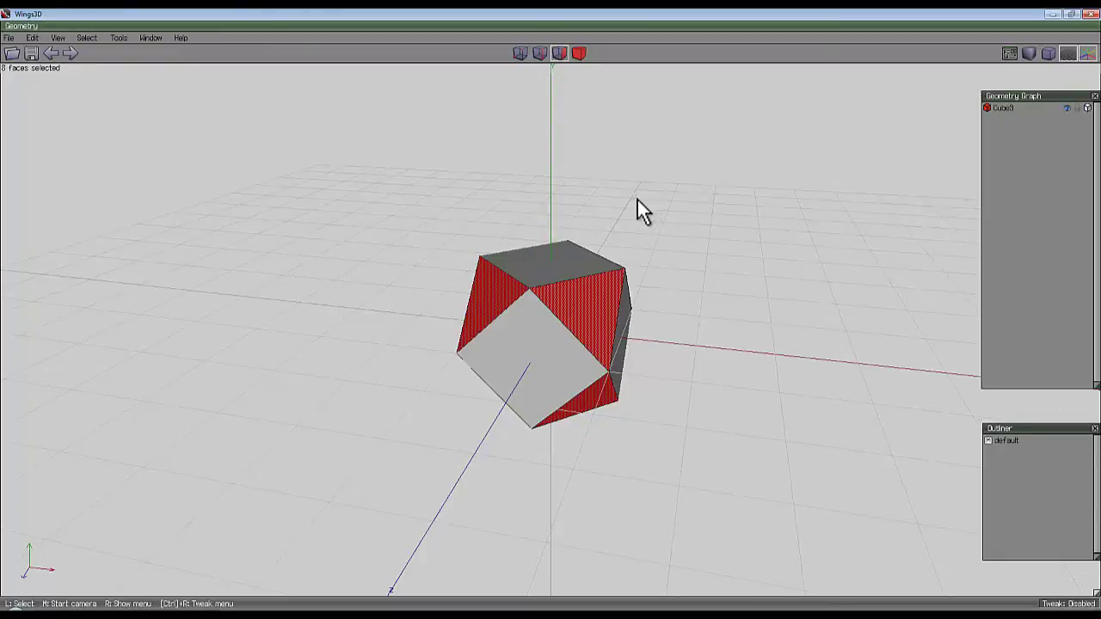
pyautogui.moveTo(637, 200); pyautogui.dragTo(591, 275, button='middle')
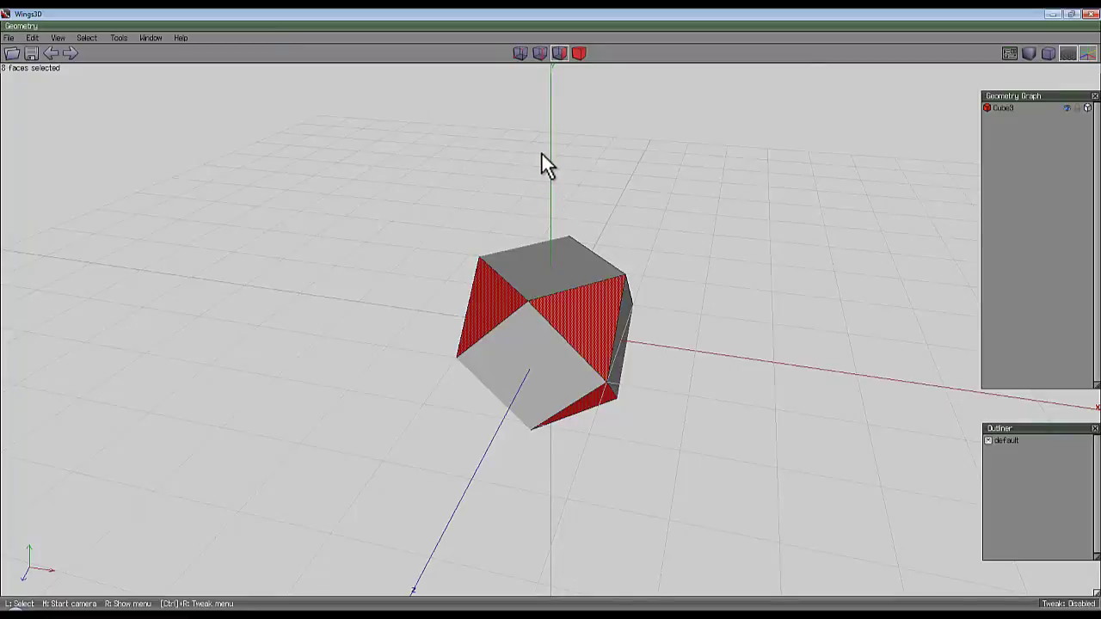
# Undo the vertex bevel and connect all twelve edges of the cube with the Connect command.
pyautogui.hotkey('ctrl', 'z')
pyautogui.click(540, 54)
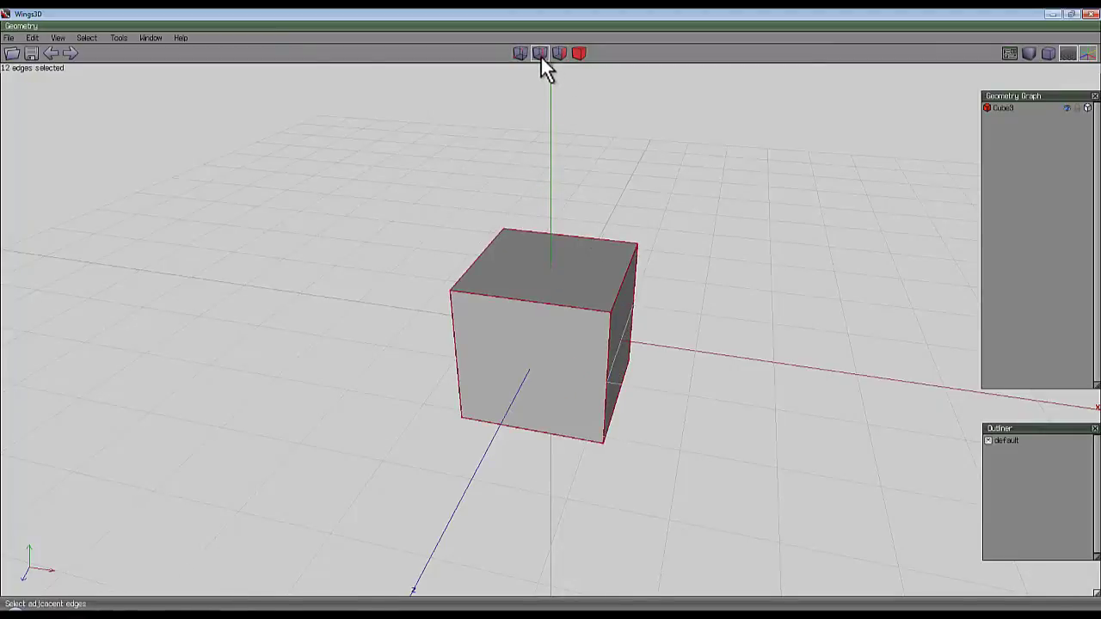
pyautogui.rightClick(567, 167)
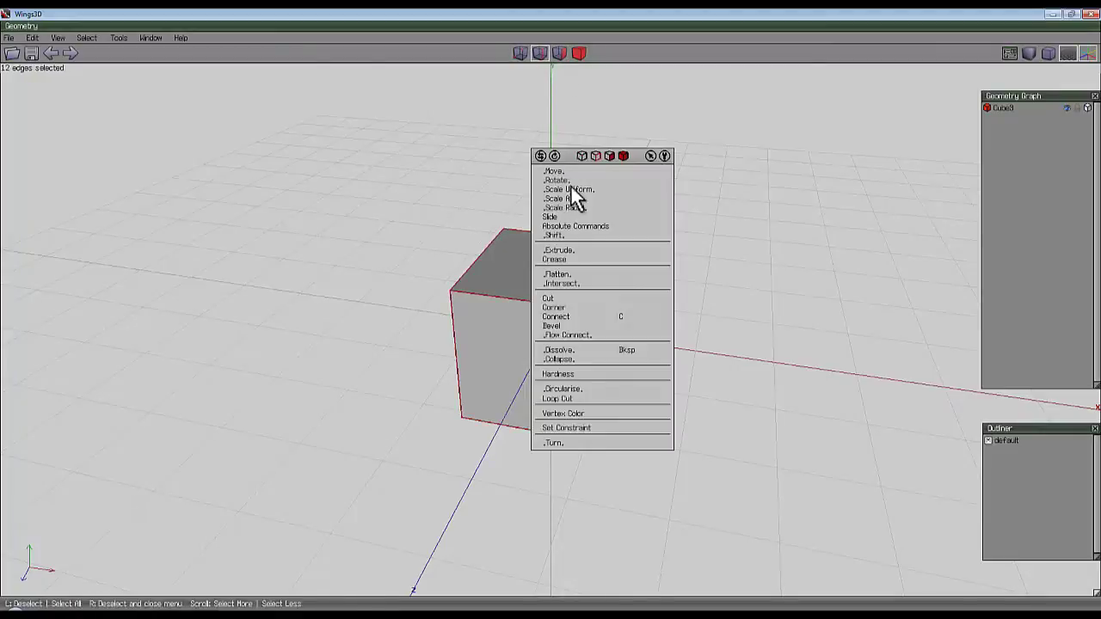
pyautogui.click(575, 318)
pyautogui.middleClick(598, 293)
pyautogui.click(551, 316)
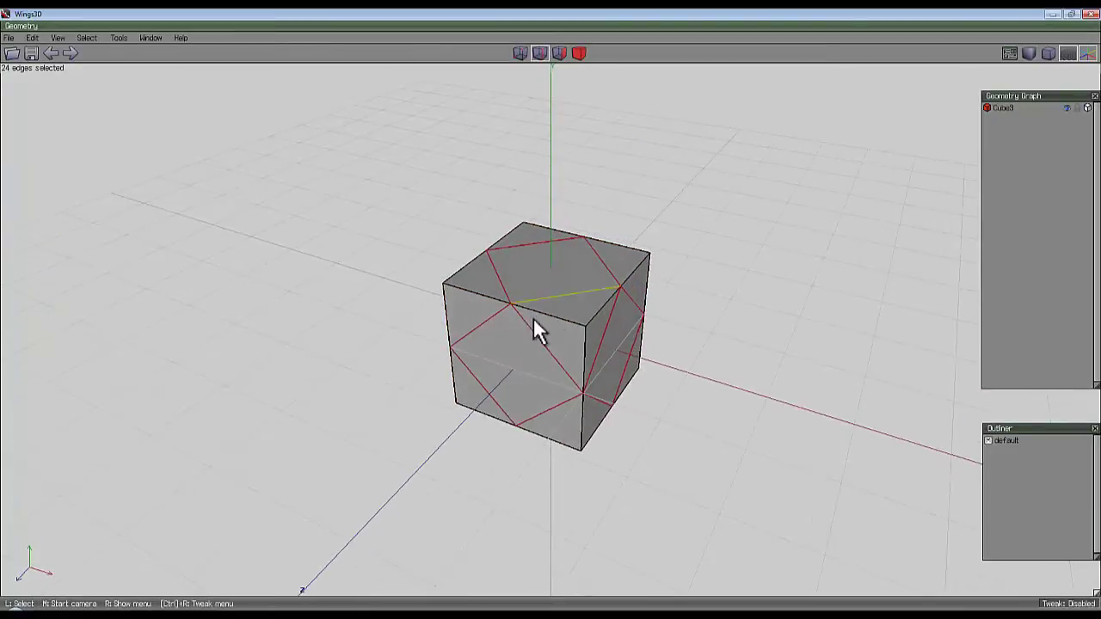
# Select the three triangular faces at one cube corner, extend the selection to all identical faces, and dissolve them.
pyautogui.press('space')
pyautogui.click(559, 307)
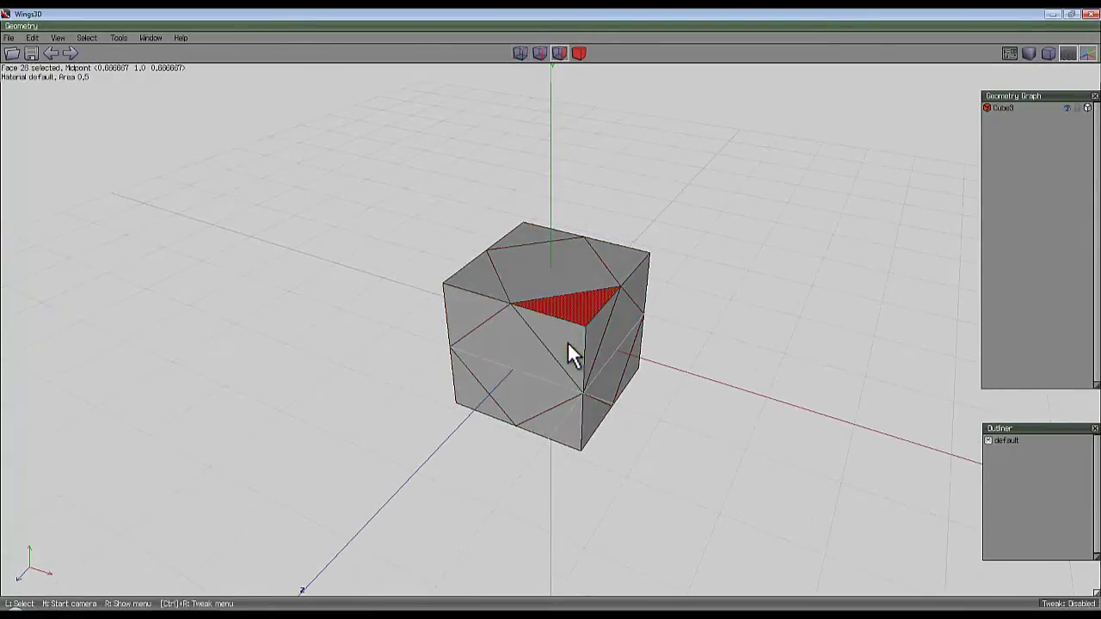
pyautogui.click(568, 341)
pyautogui.click(595, 329)
pyautogui.press('i')
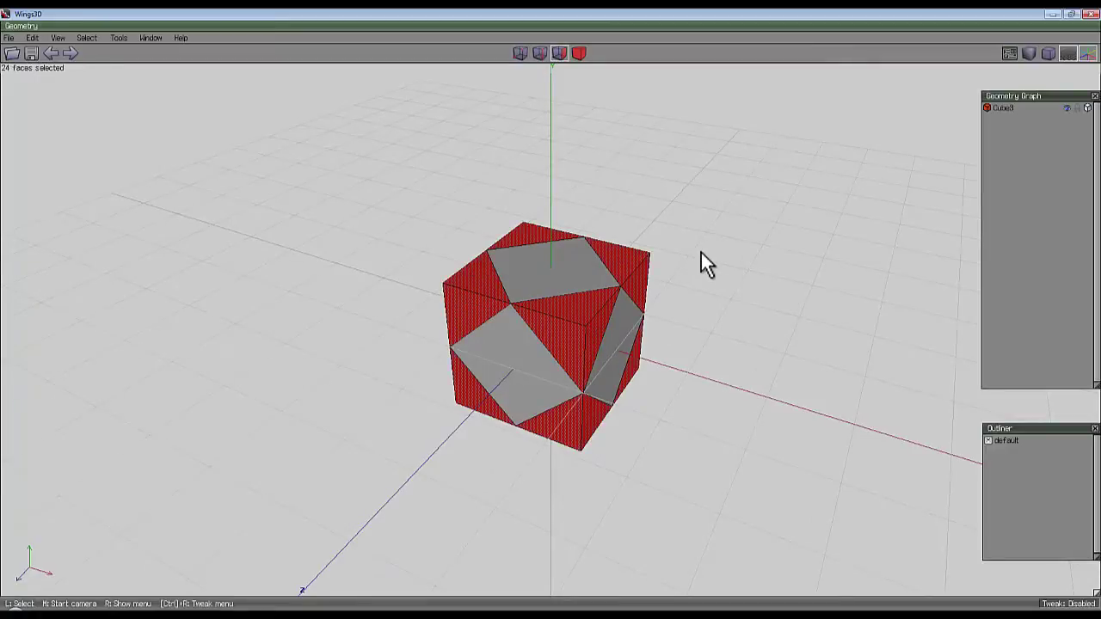
pyautogui.press('BackSpace')
pyautogui.middleClick(682, 212)
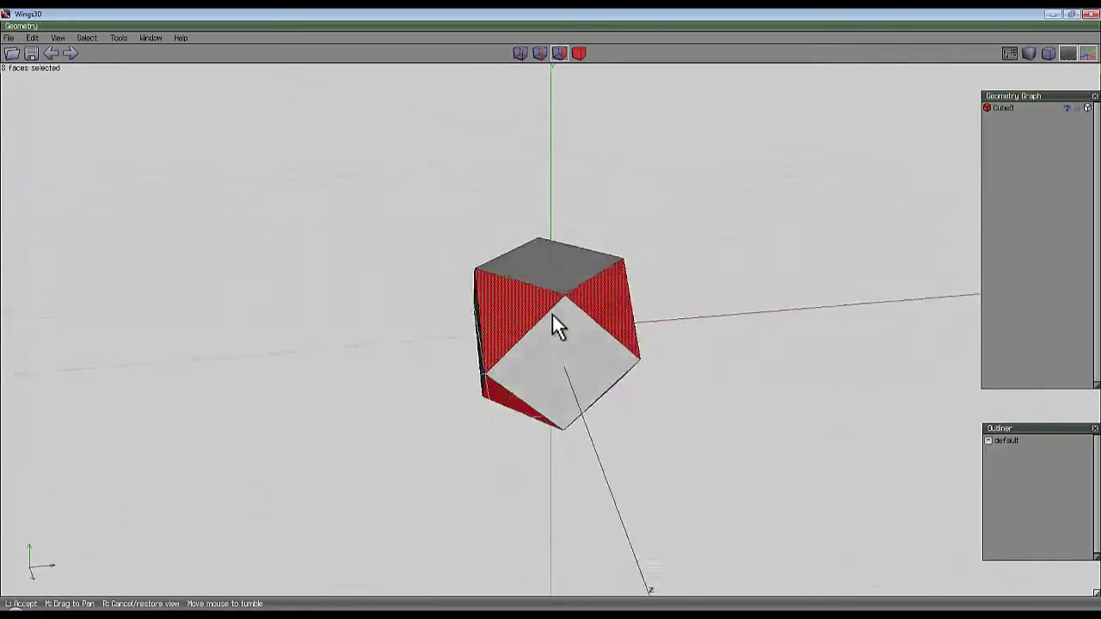
pyautogui.click(551, 315)
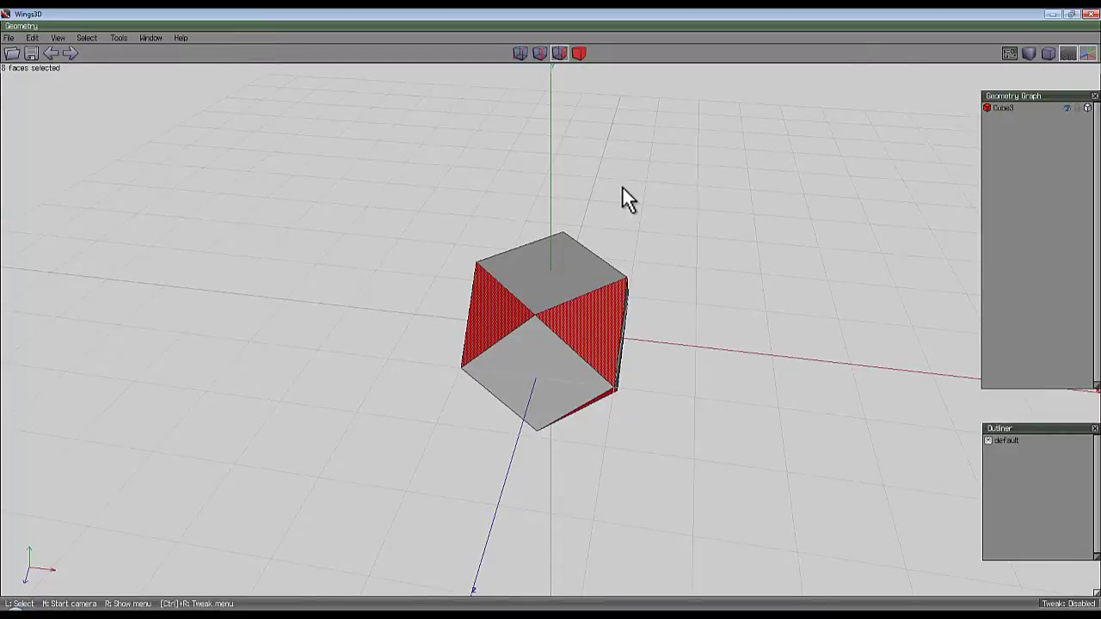
# Undo the face dissolve and the edge connection on the cube.
pyautogui.hotkey('ctrl', 'z')
pyautogui.hotkey('ctrl', 'z')
pyautogui.hotkey('ctrl', 'z')
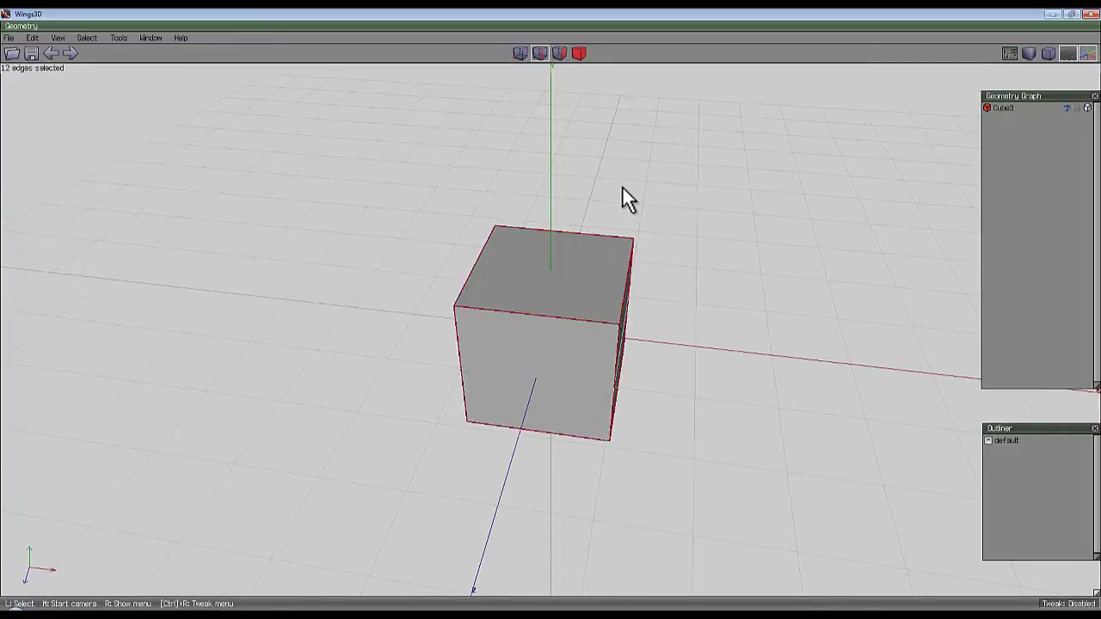
# Bevel all twelve edges of the cube to the maximum distance to form an octahedron shape.
pyautogui.rightClick(538, 151)
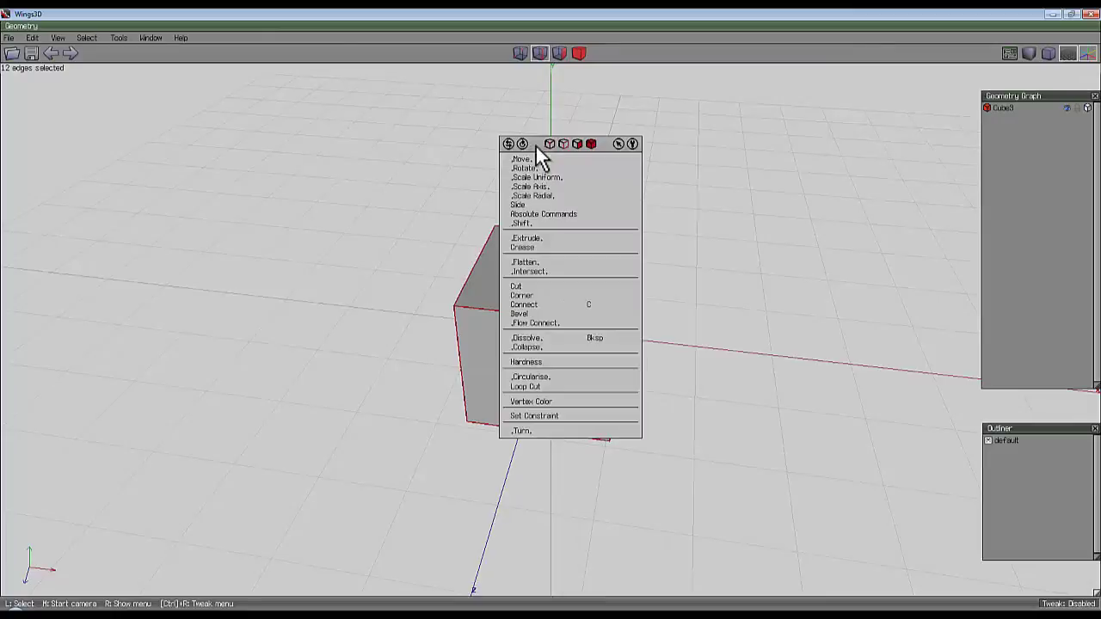
pyautogui.click(536, 314)
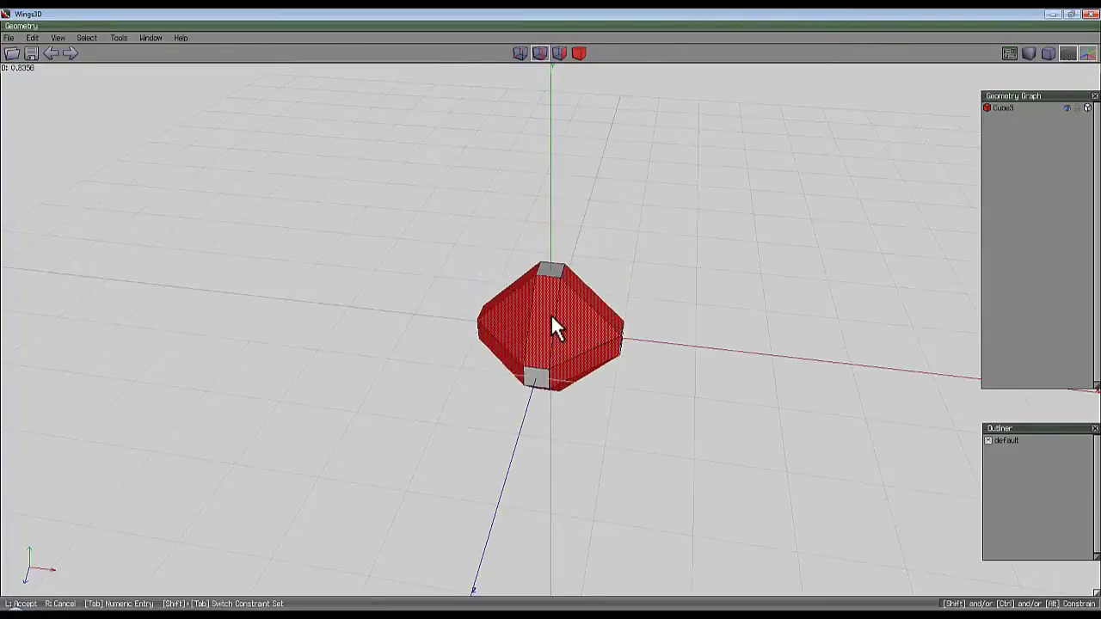
pyautogui.click(551, 314)
pyautogui.middleClick(539, 256)
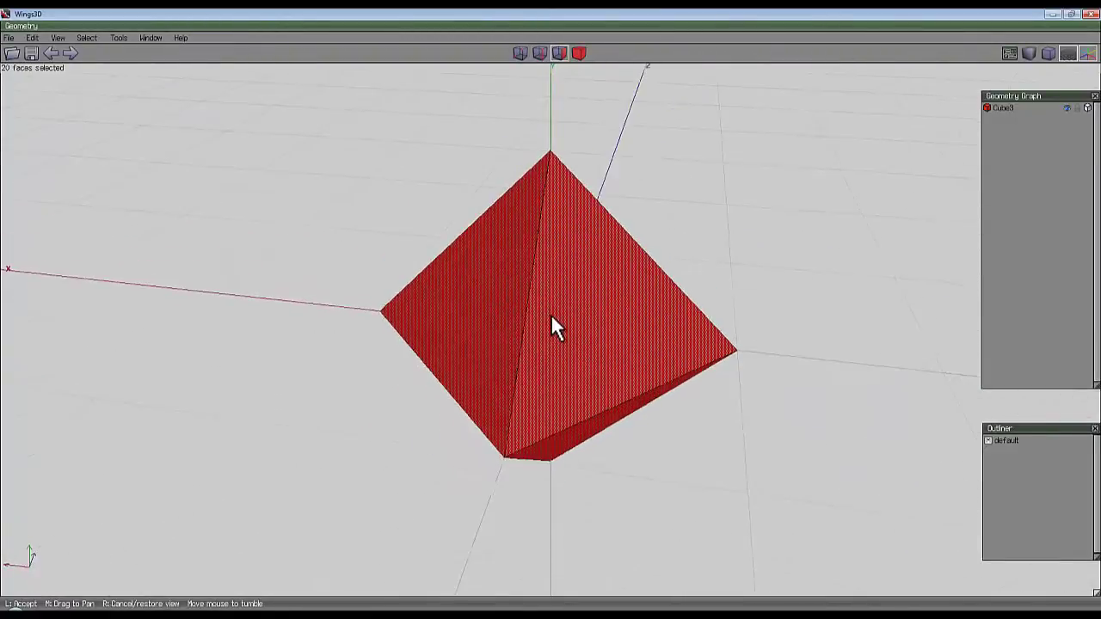
pyautogui.click(550, 314)
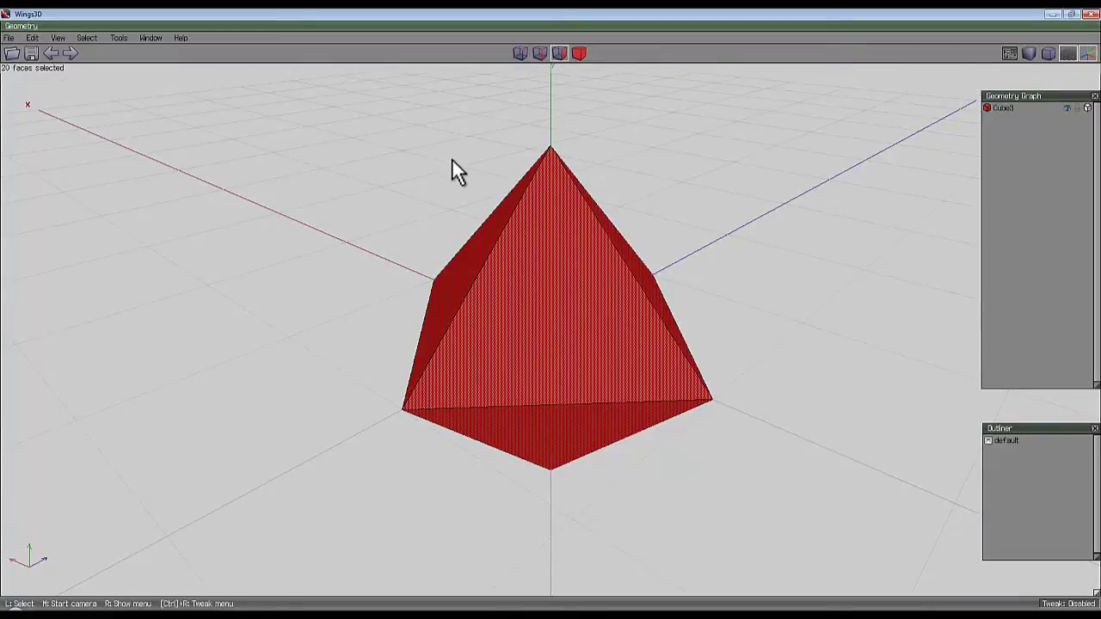
pyautogui.middleClick(512, 93)
pyautogui.click(551, 314)
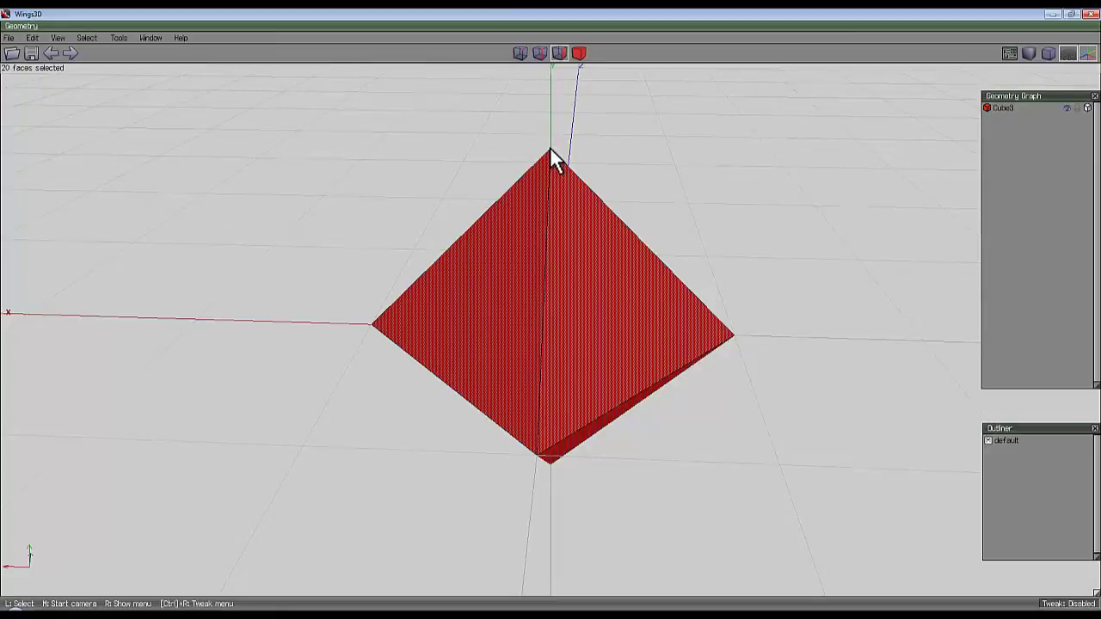
pyautogui.middleClick(560, 89)
pyautogui.click(550, 314)
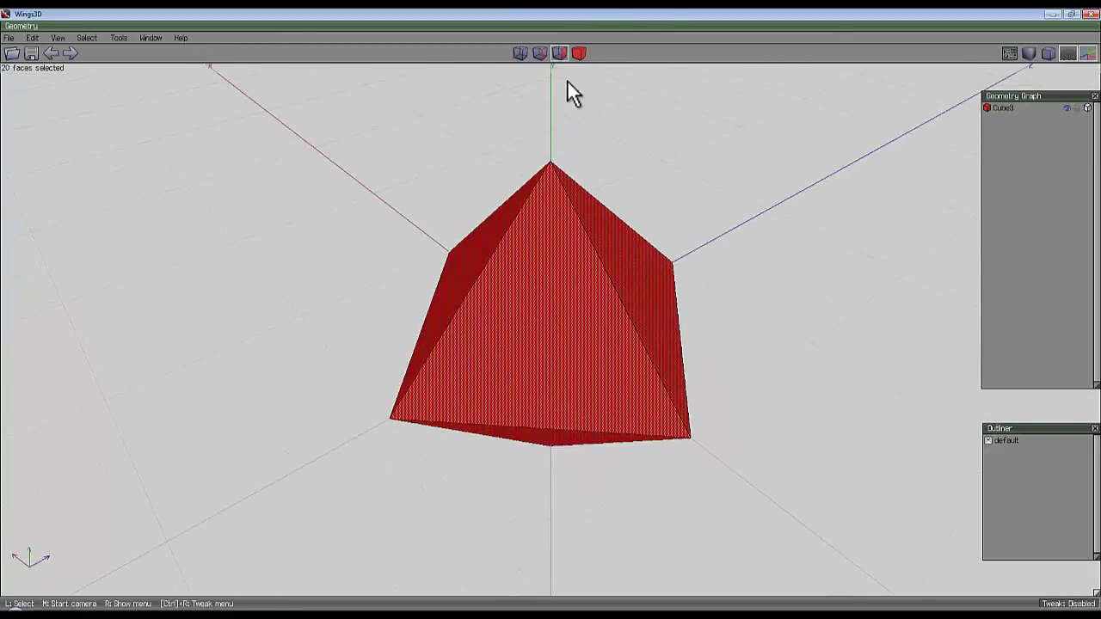
# Run Cleanup on the whole bevelled cube to remove its redundant geometry, and clear the selection.
pyautogui.press('b')
pyautogui.rightClick(536, 130)
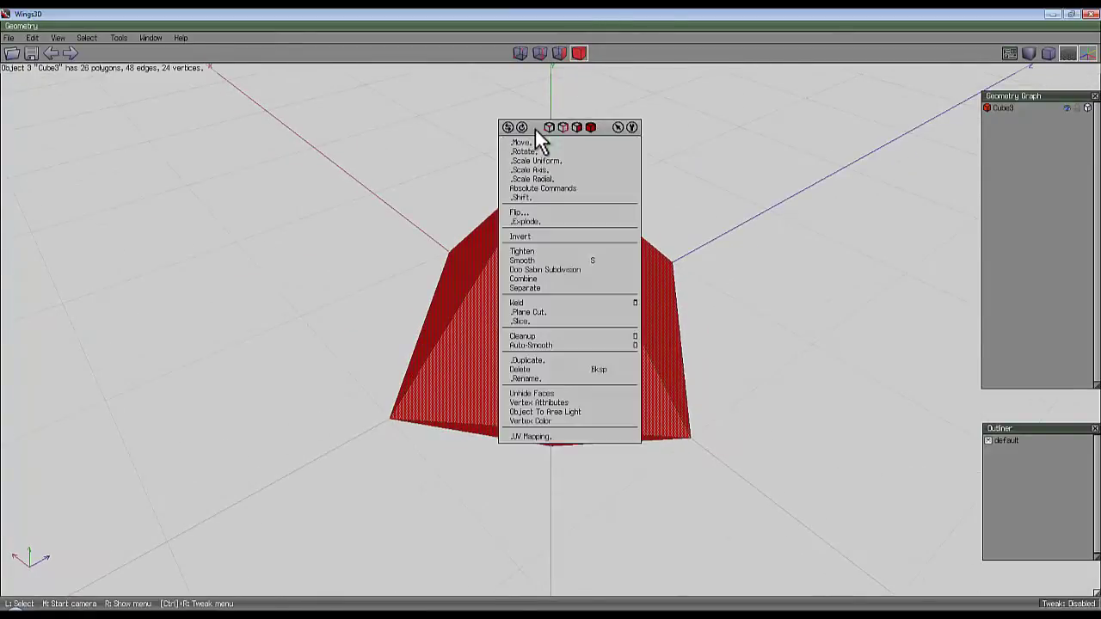
pyautogui.click(532, 337)
pyautogui.middleClick(577, 184)
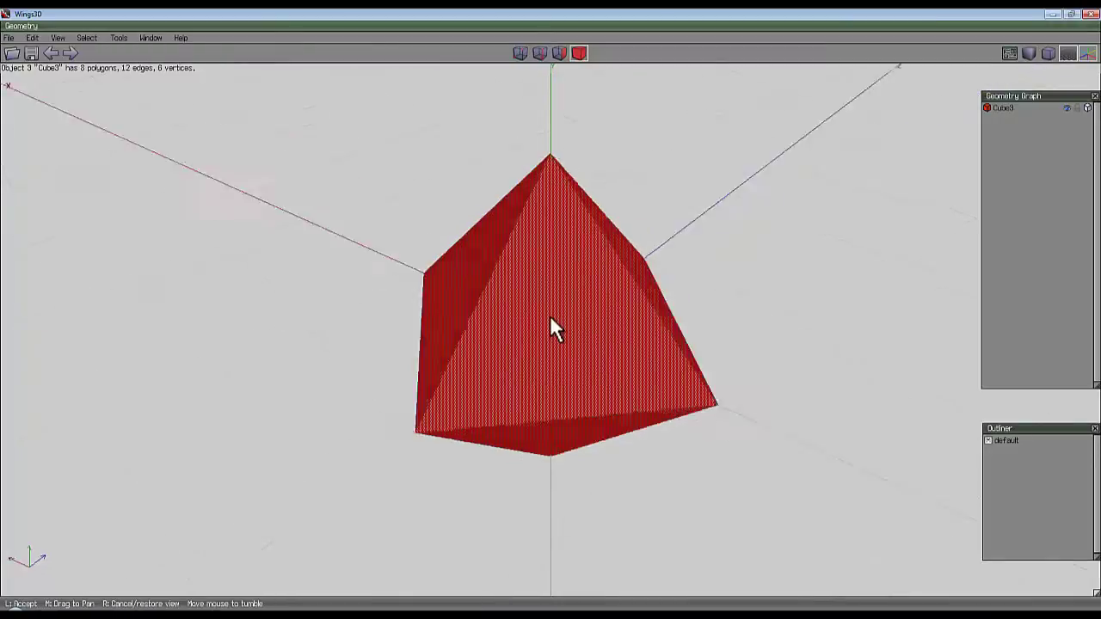
pyautogui.click(582, 178)
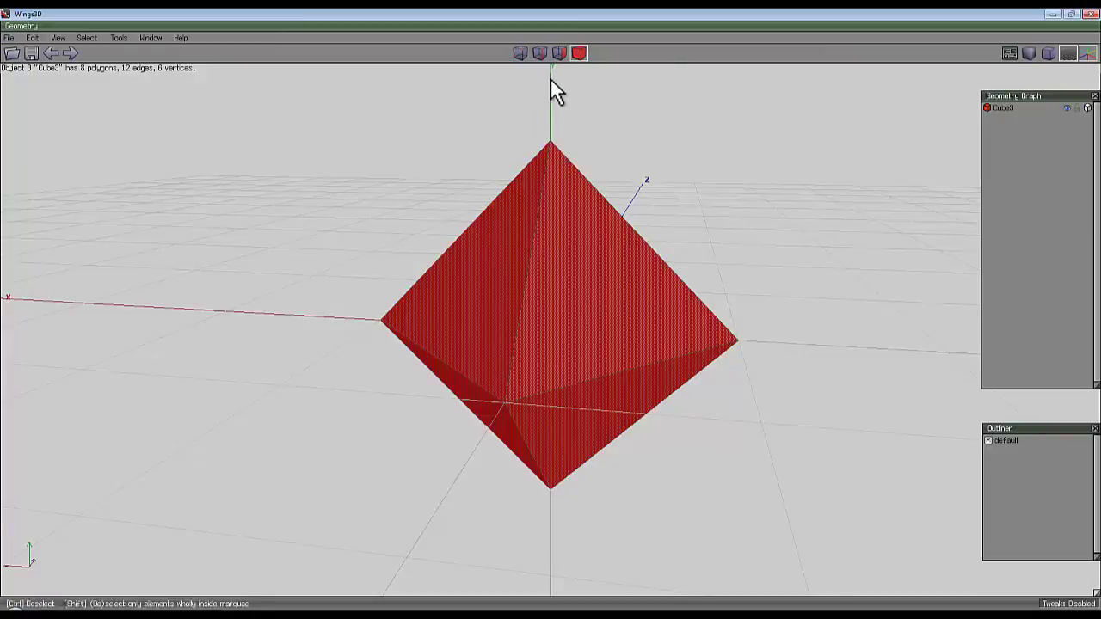
pyautogui.click(550, 80)
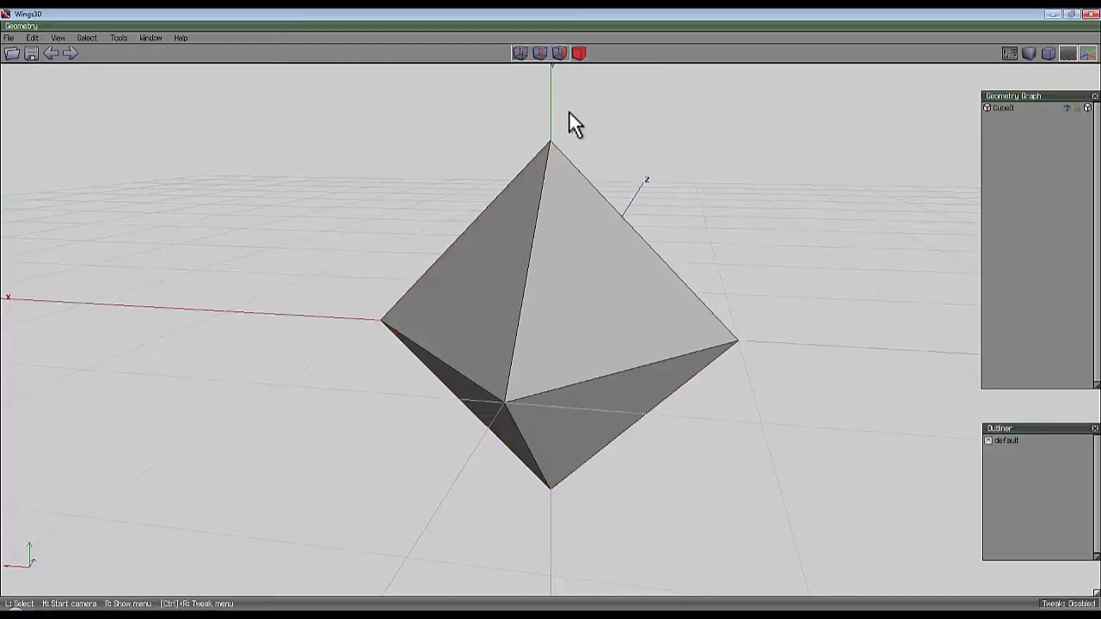
pyautogui.middleClick(662, 195)
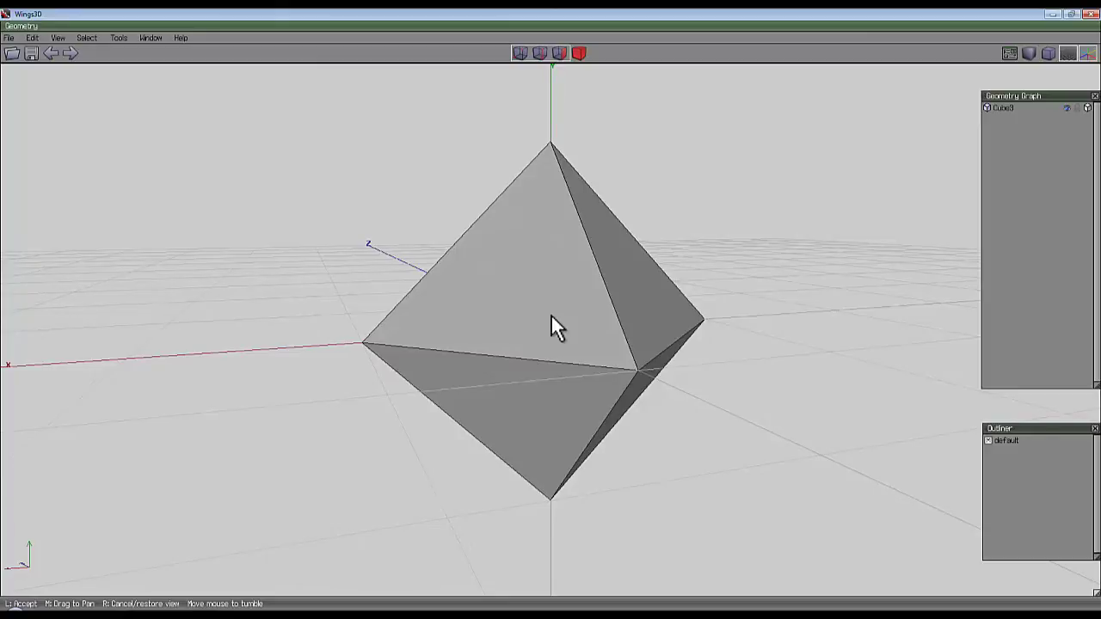
pyautogui.click(551, 314)
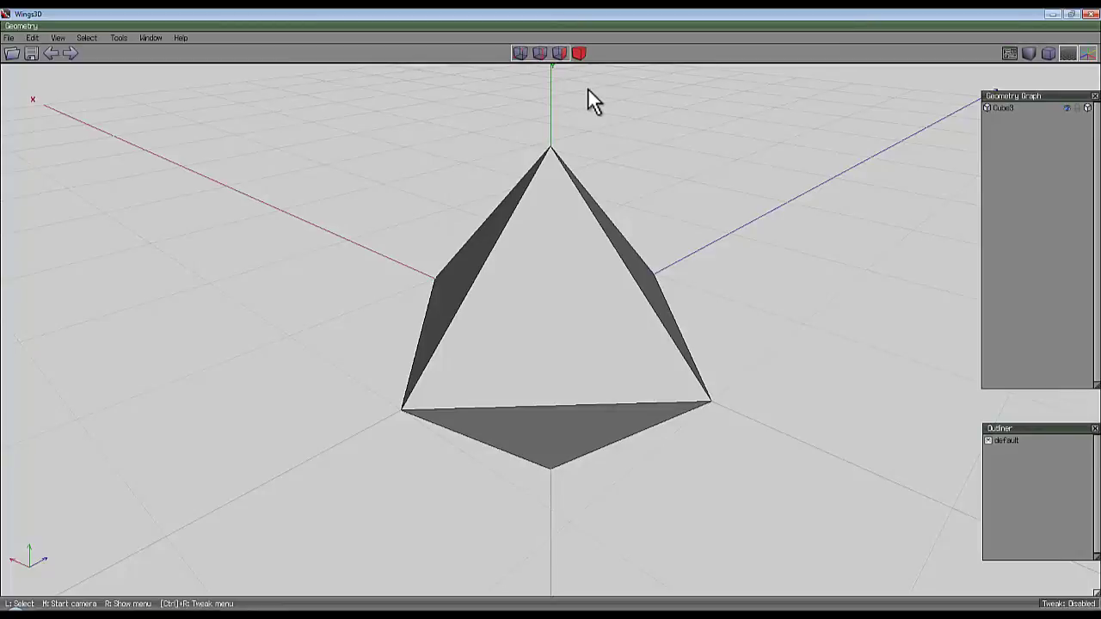
# Delete the bevelled cube and create an octahedron primitive in its place.
pyautogui.click(581, 215)
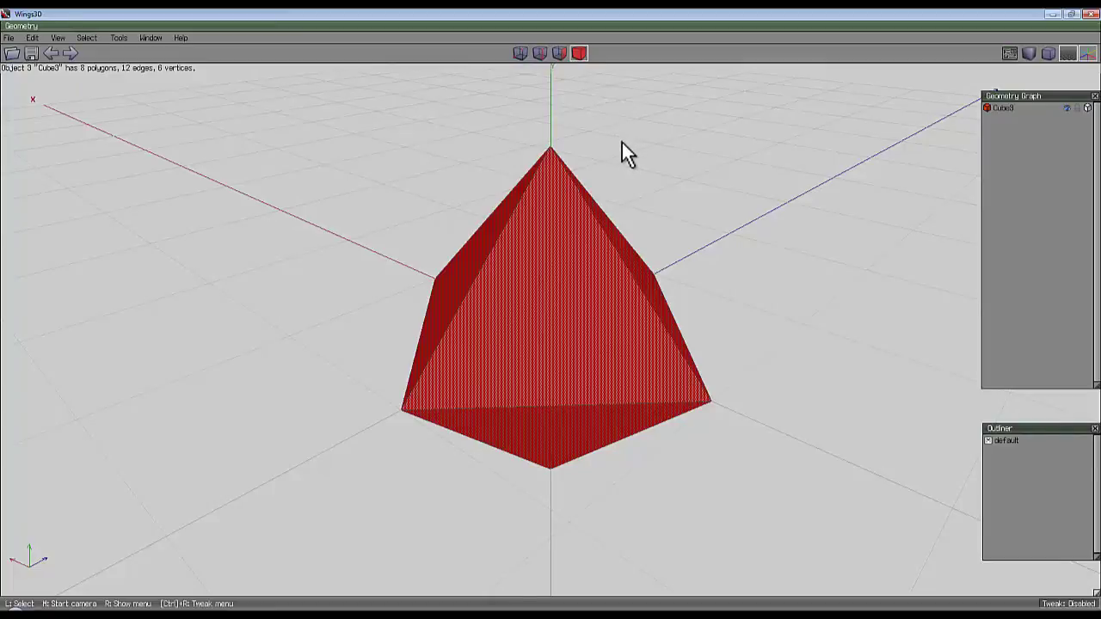
pyautogui.press('Delete')
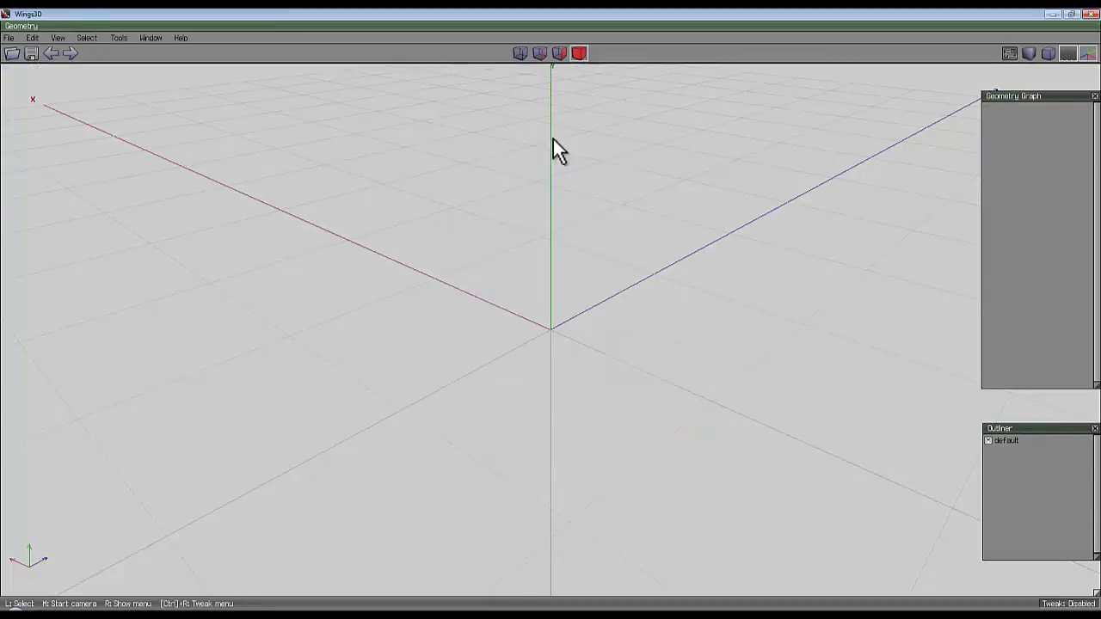
pyautogui.rightClick(553, 145)
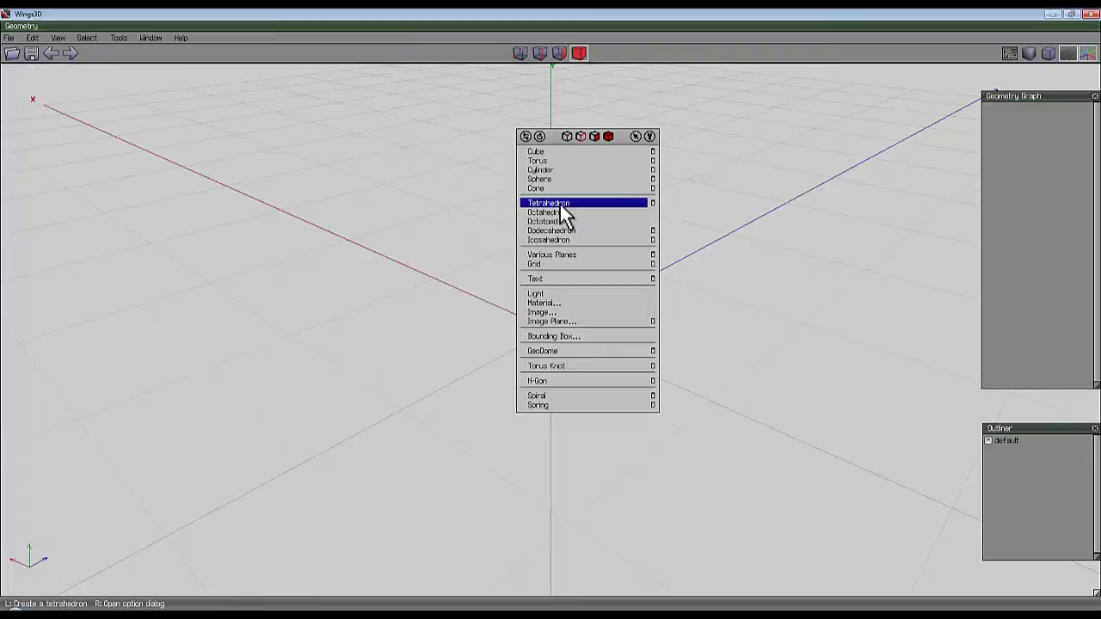
pyautogui.click(558, 205)
pyautogui.middleClick(552, 222)
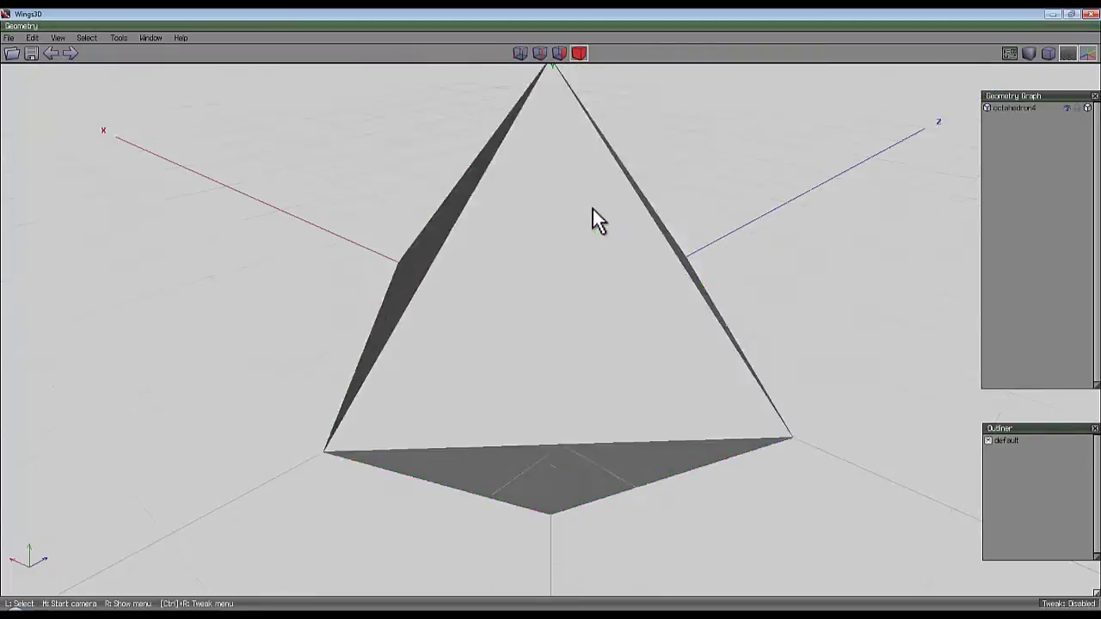
pyautogui.click(551, 312)
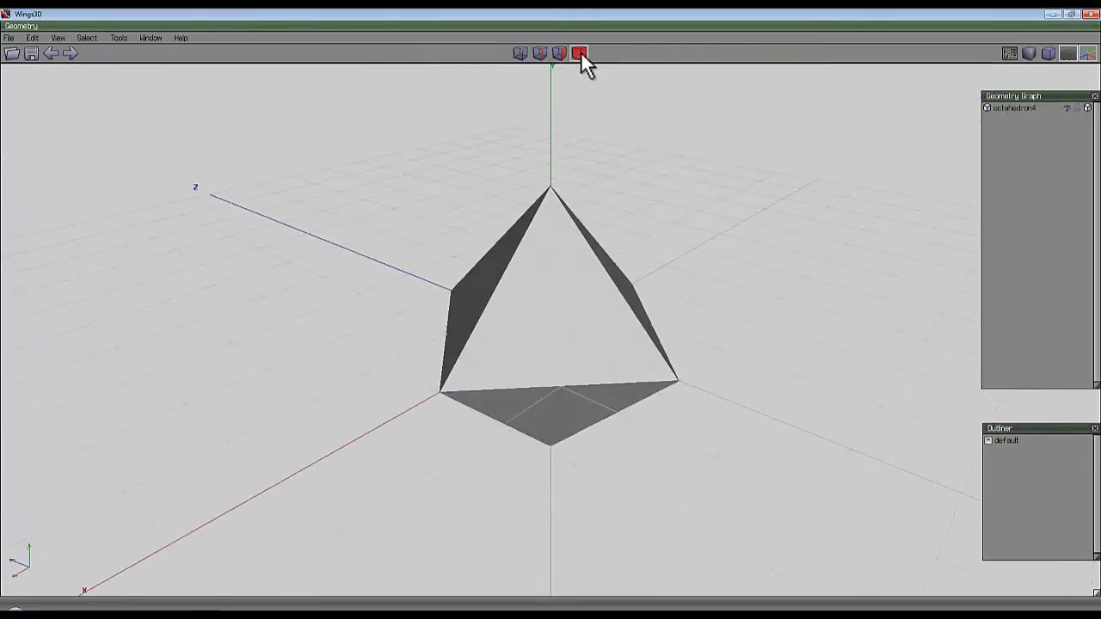
# Select the octahedron and convert the selection to all of its faces.
pyautogui.click(578, 285)
pyautogui.middleClick(561, 146)
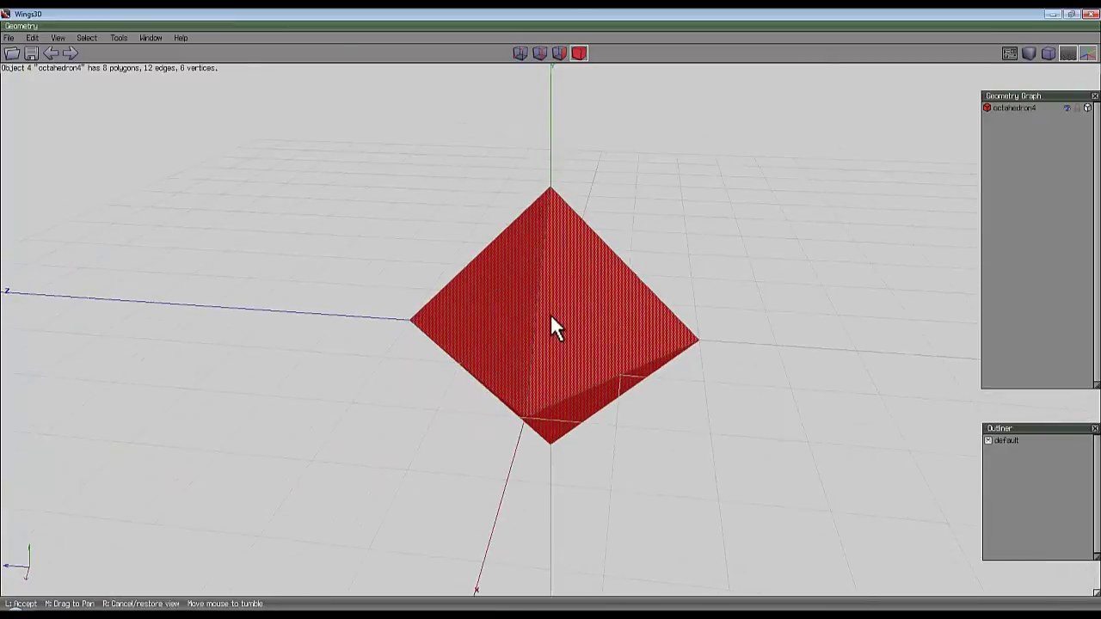
pyautogui.click(550, 314)
pyautogui.middleClick(561, 146)
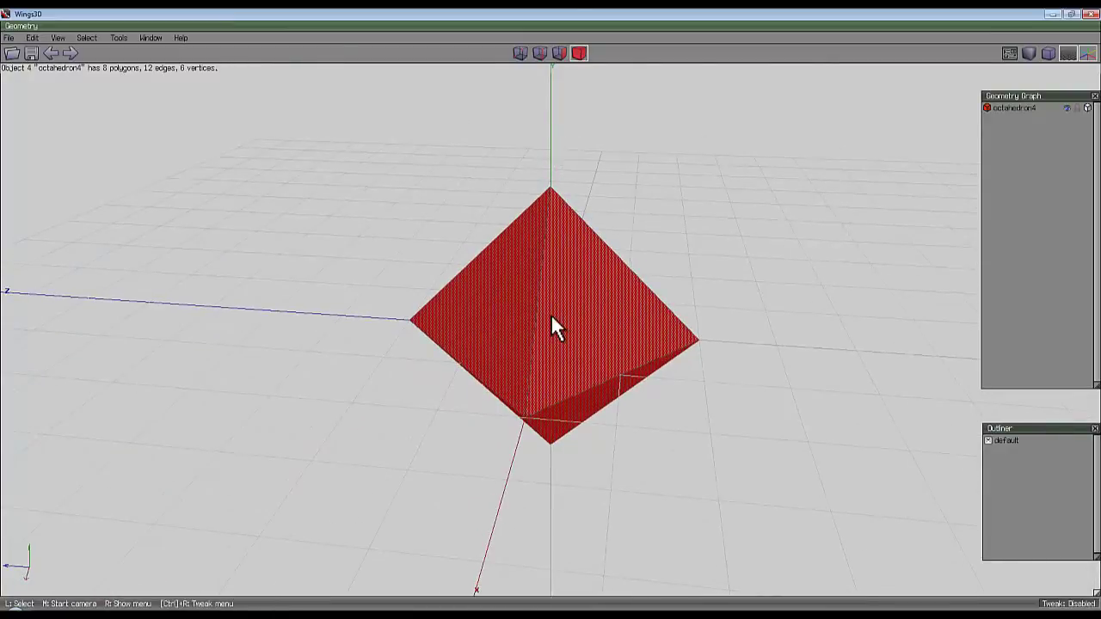
pyautogui.click(551, 314)
pyautogui.click(560, 54)
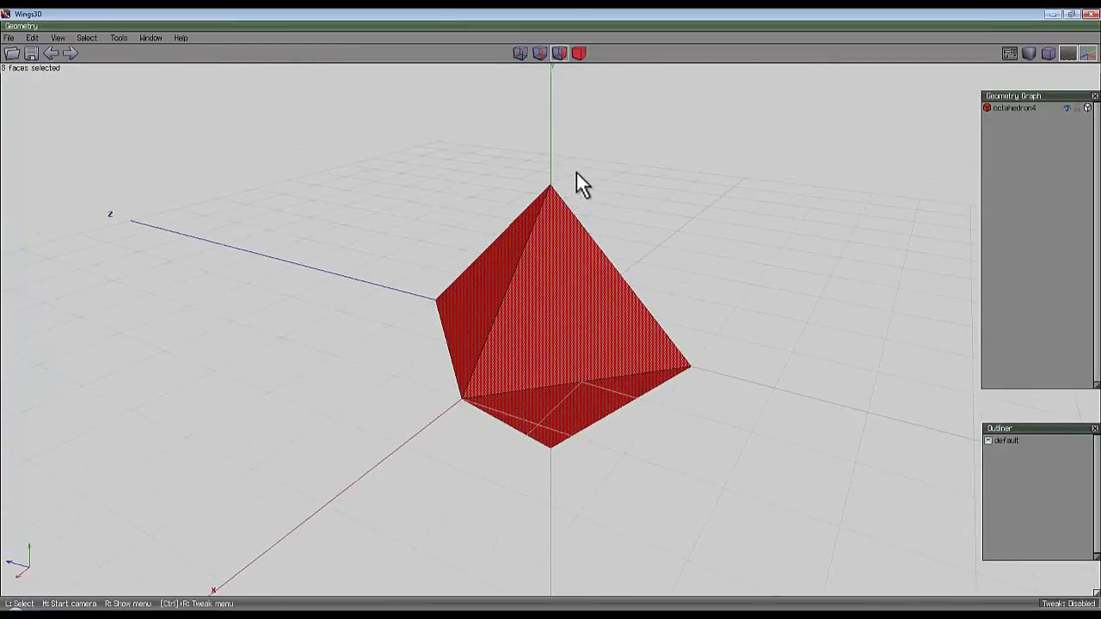
# Inset all eight octahedron faces until only a small triangle remains at each centre, and clear the selection.
pyautogui.rightClick(547, 137)
pyautogui.click(578, 281)
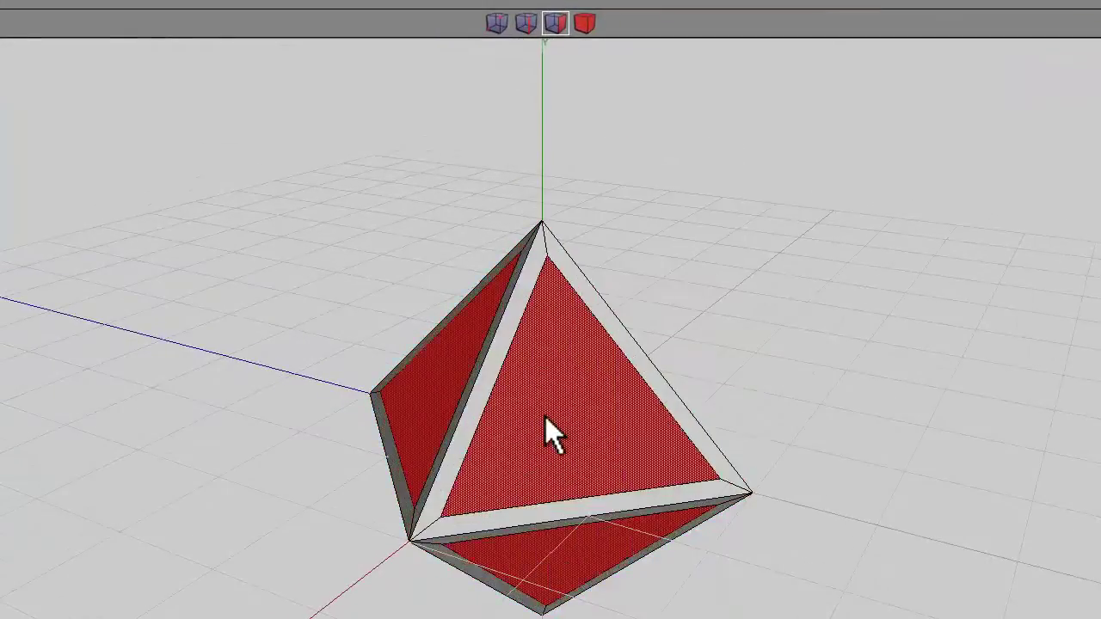
pyautogui.click(545, 416)
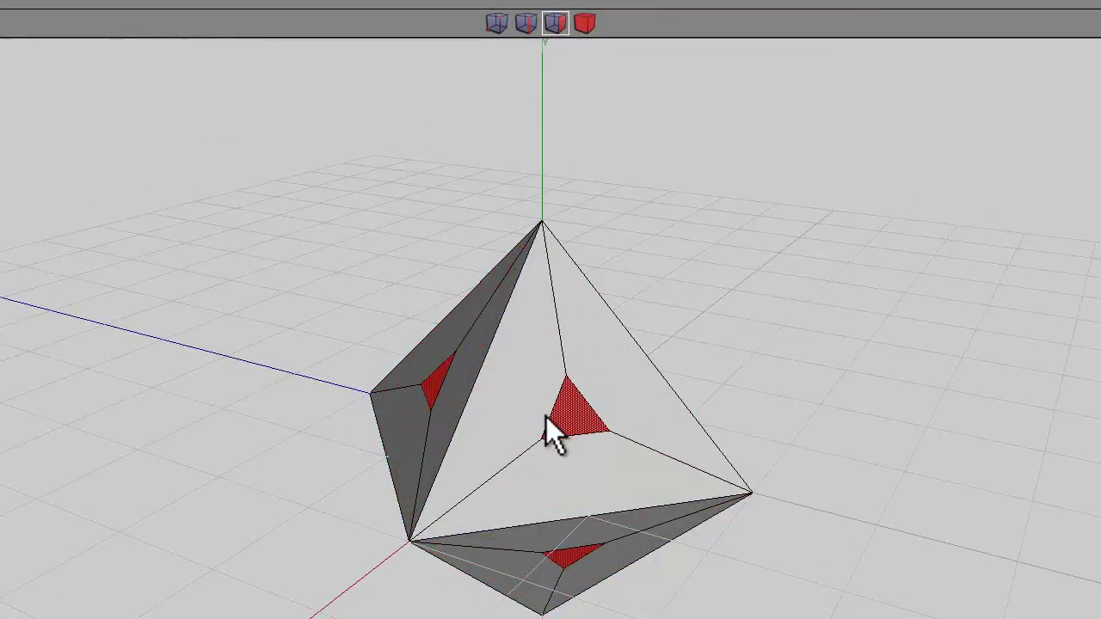
pyautogui.middleClick(624, 331)
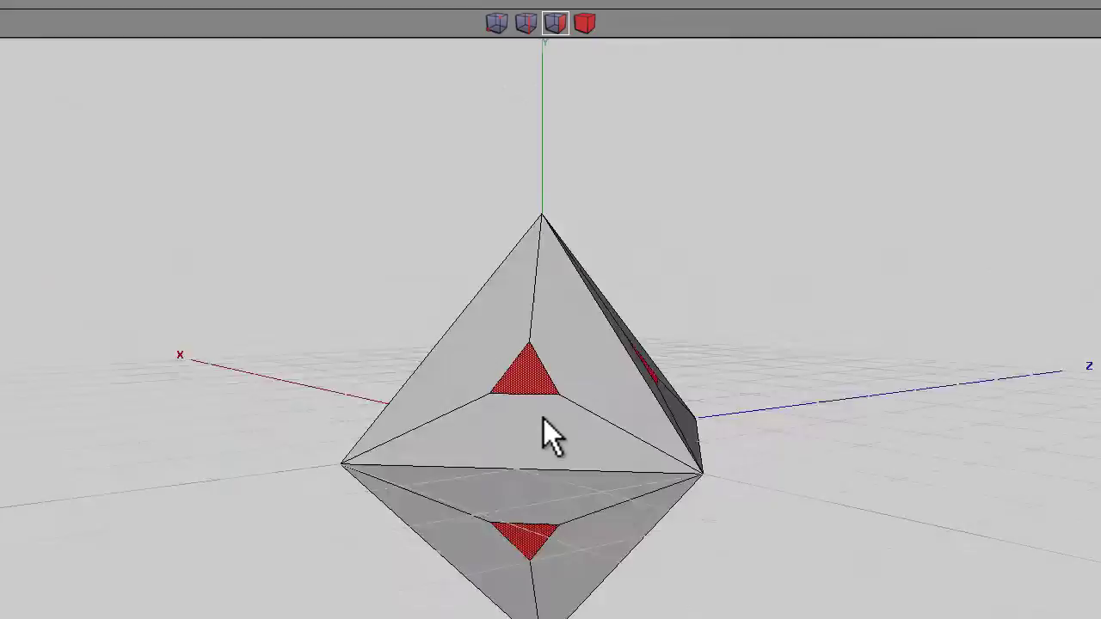
pyautogui.moveTo(538, 417); pyautogui.dragTo(624, 337, button='middle')
pyautogui.click(588, 146)
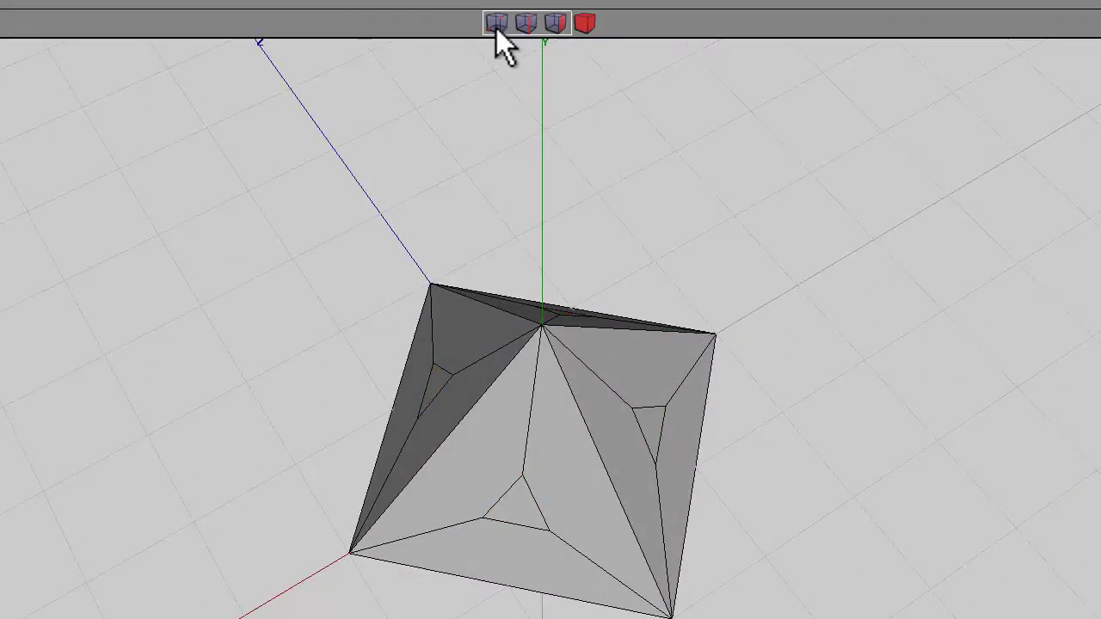
# Select the top corner vertex and all similar outer corner vertices, and bevel them until large faces replace the corners.
pyautogui.click(496, 23)
pyautogui.click(539, 343)
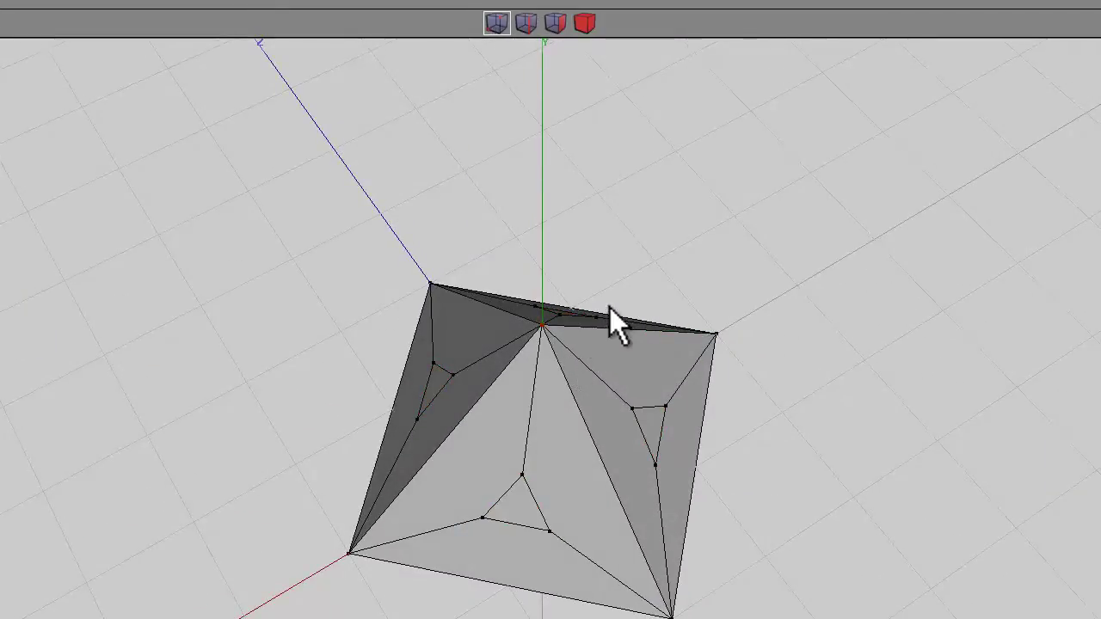
pyautogui.press('i')
pyautogui.moveTo(544, 420); pyautogui.dragTo(623, 234, button='middle')
pyautogui.rightClick(637, 151)
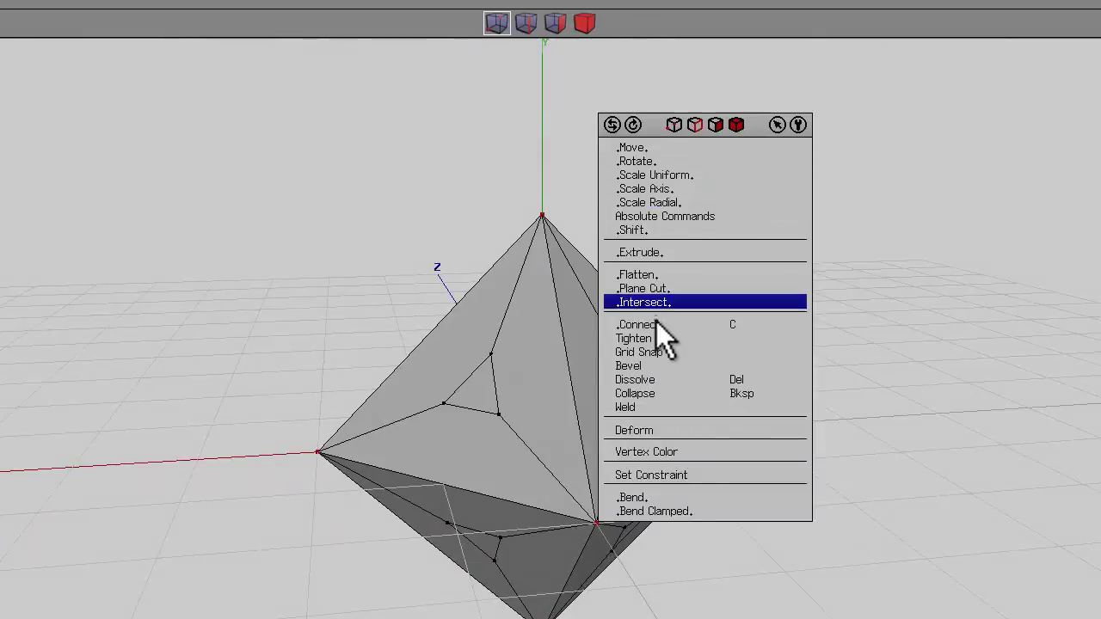
pyautogui.click(647, 368)
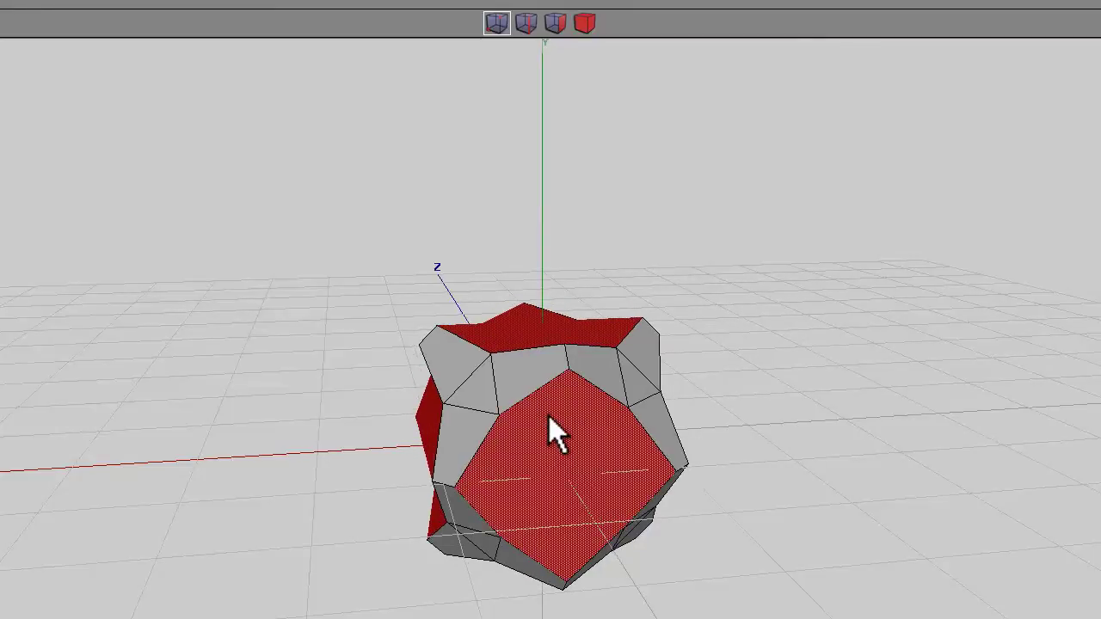
pyautogui.moveTo(549, 417); pyautogui.dragTo(542, 417)
pyautogui.click(542, 418)
# Add all the small inset triangles to the selected bevel faces and Intrude them to hollow the model into a thick shell.
pyautogui.press('x')
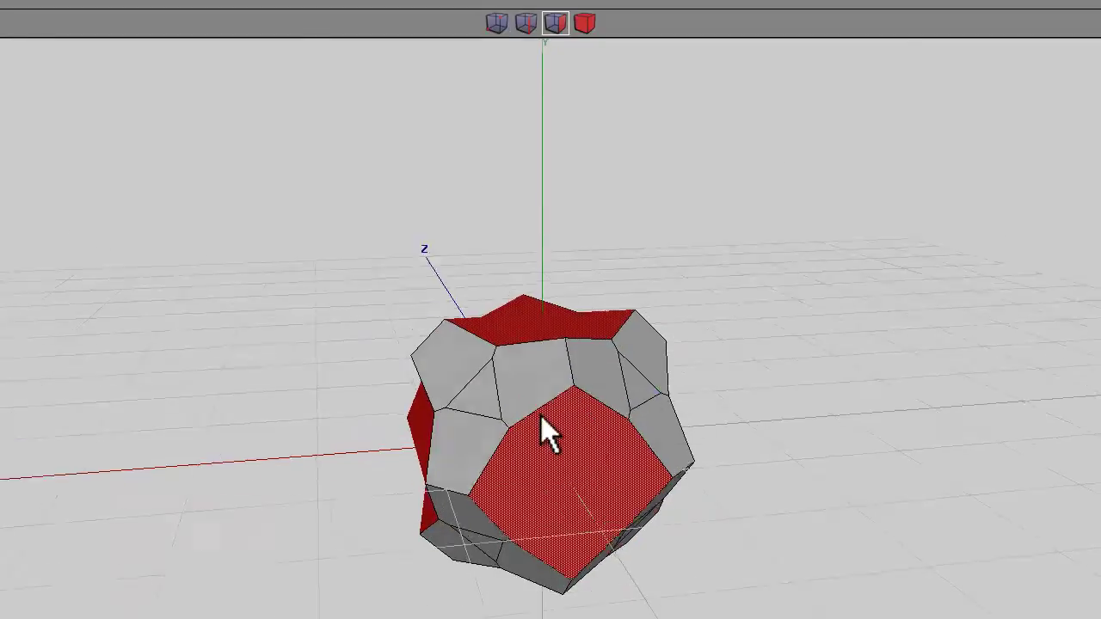
pyautogui.click(470, 420)
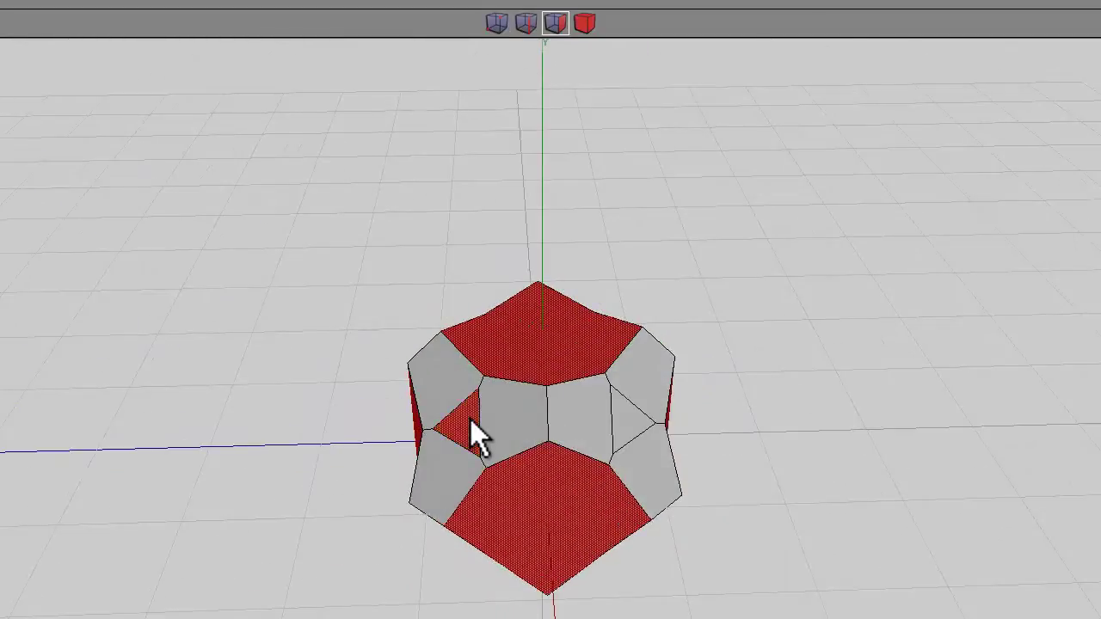
pyautogui.press('i')
pyautogui.click(481, 400)
pyautogui.rightClick(505, 184)
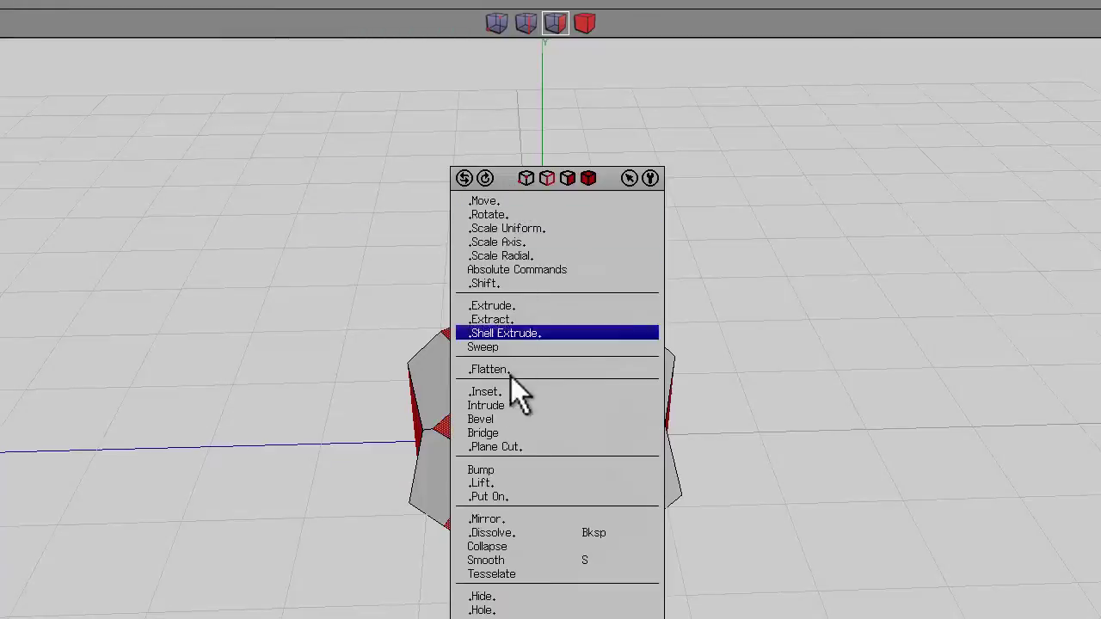
pyautogui.click(503, 420)
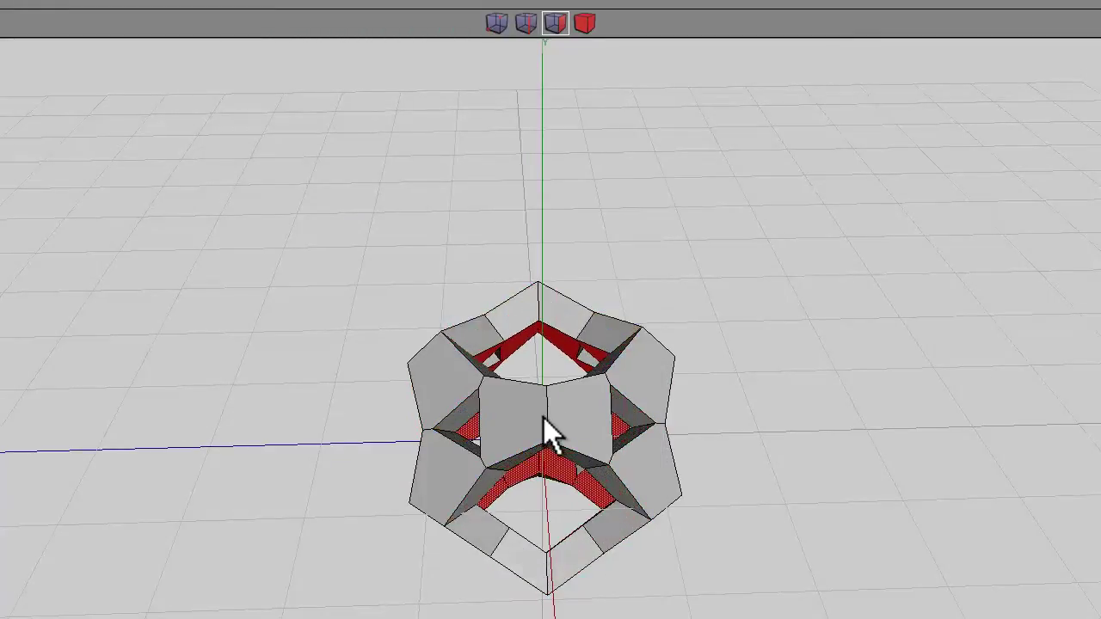
pyautogui.click(545, 417)
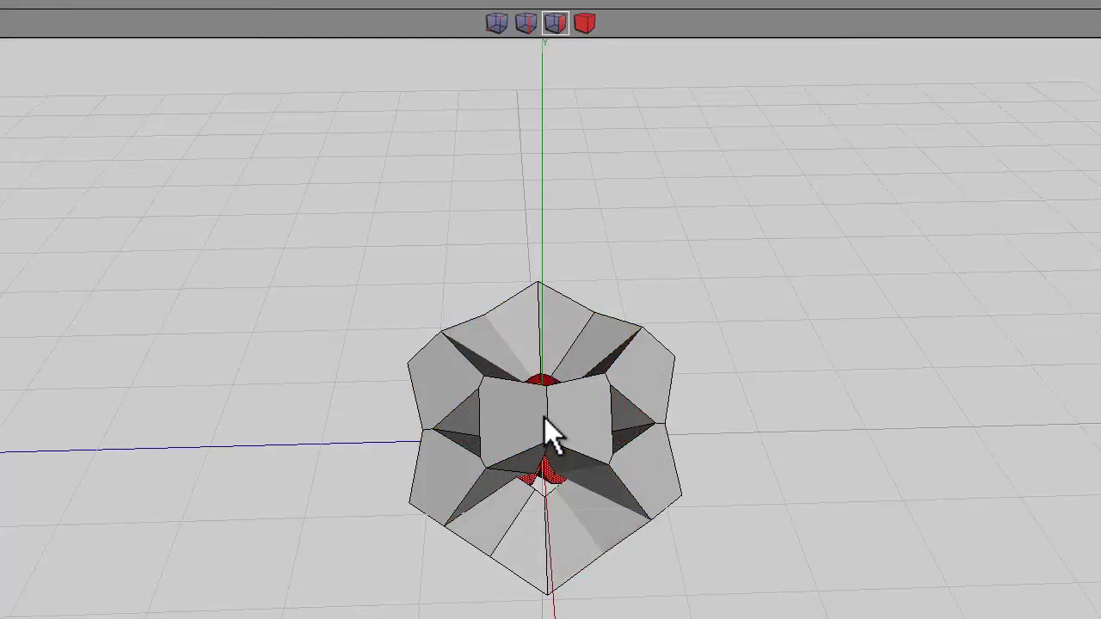
pyautogui.click(544, 418)
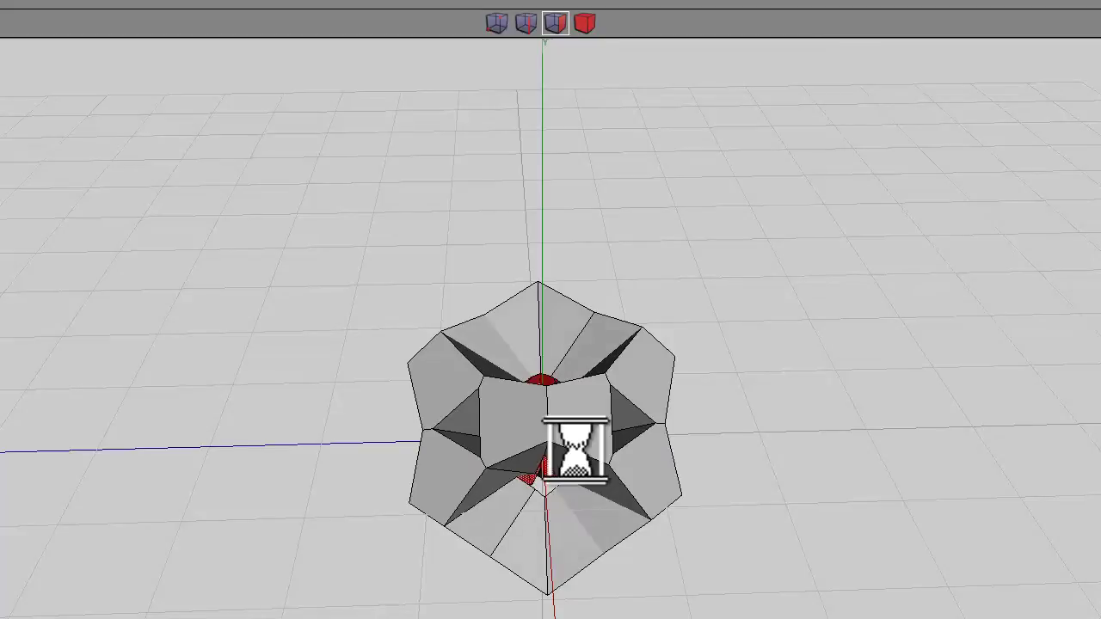
pyautogui.middleClick(542, 418)
pyautogui.scroll(3, 543, 418)
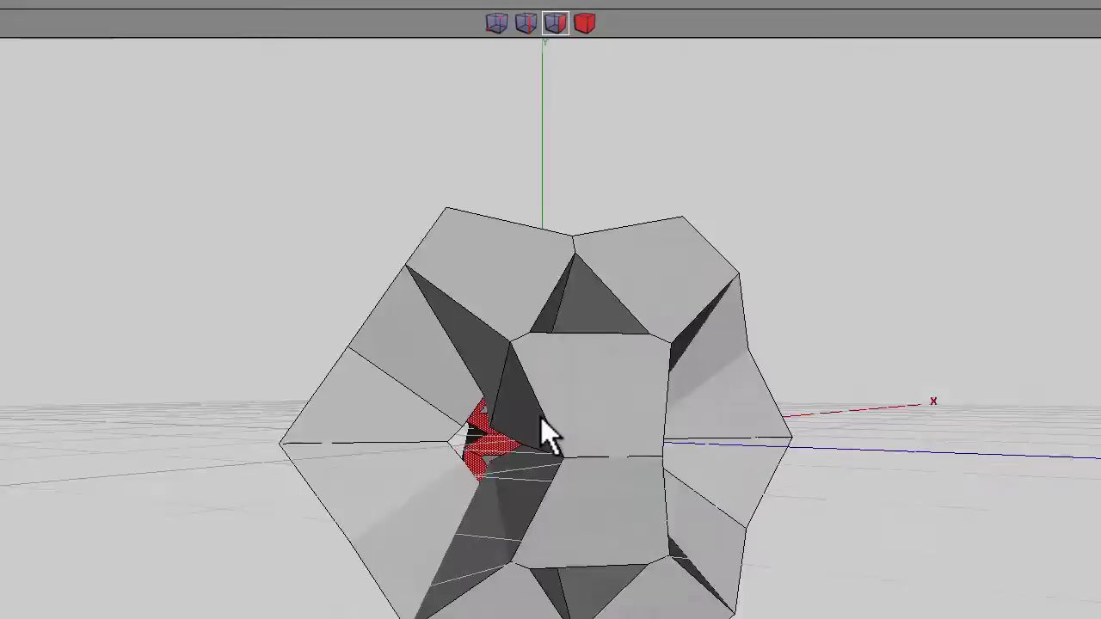
# Select an outer seam edge with its similar edges and their edge loops, and separate the model along them using Loop Cut.
pyautogui.click(519, 25)
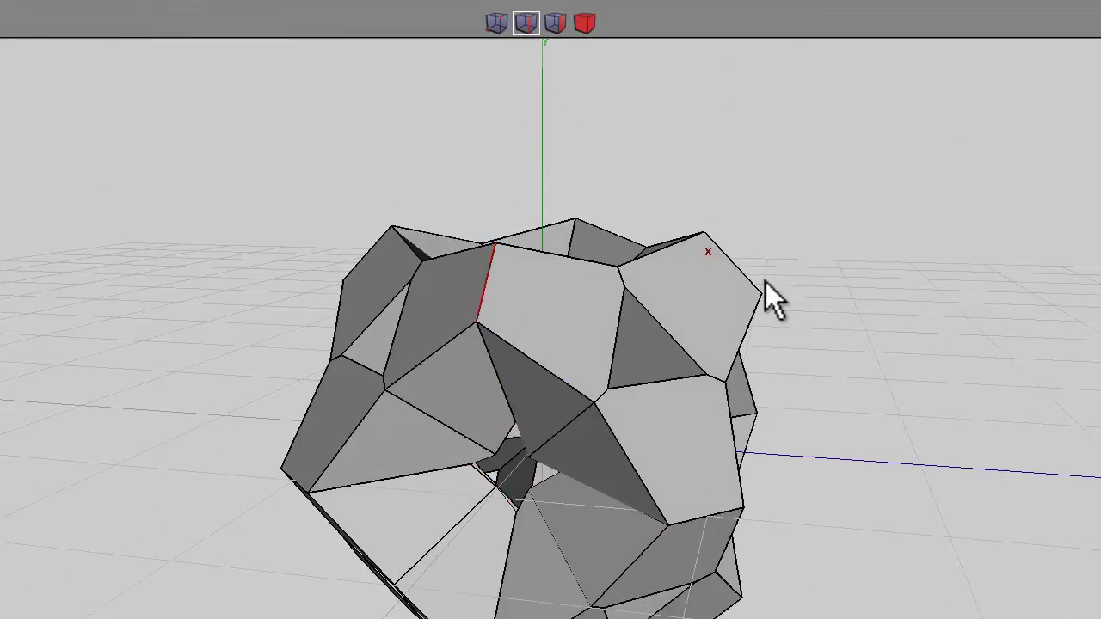
pyautogui.press('i')
pyautogui.press('l')
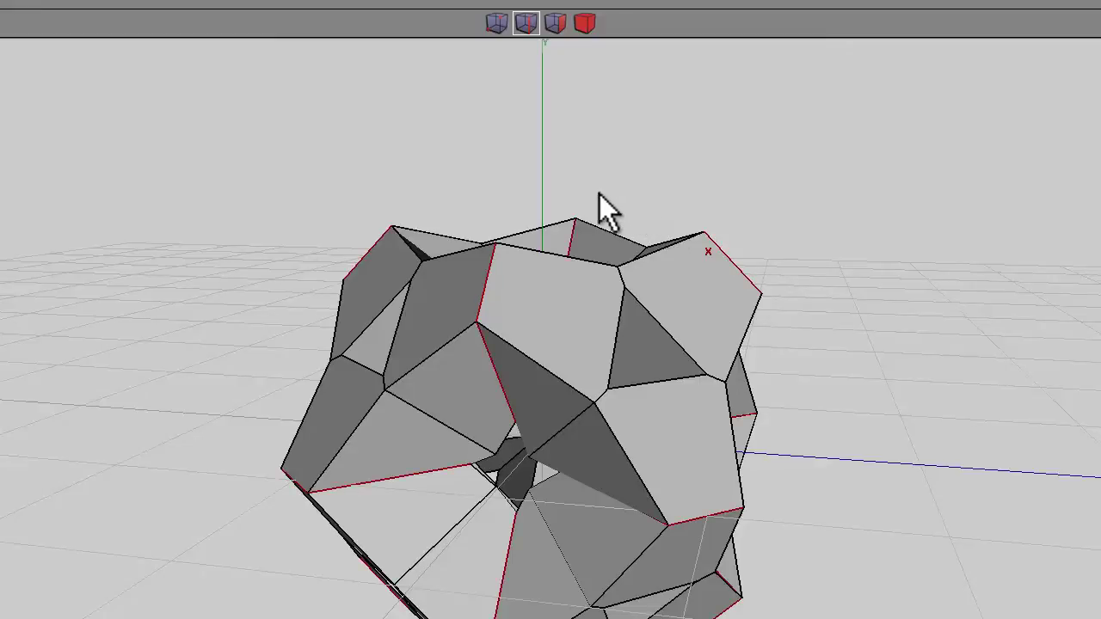
pyautogui.rightClick(521, 173)
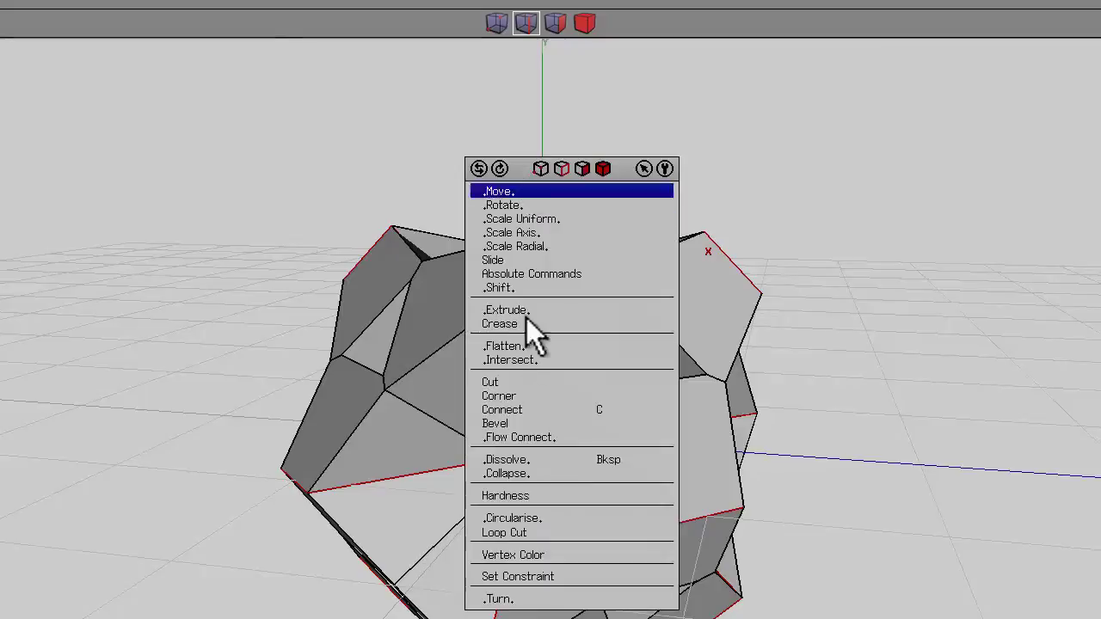
pyautogui.click(518, 525)
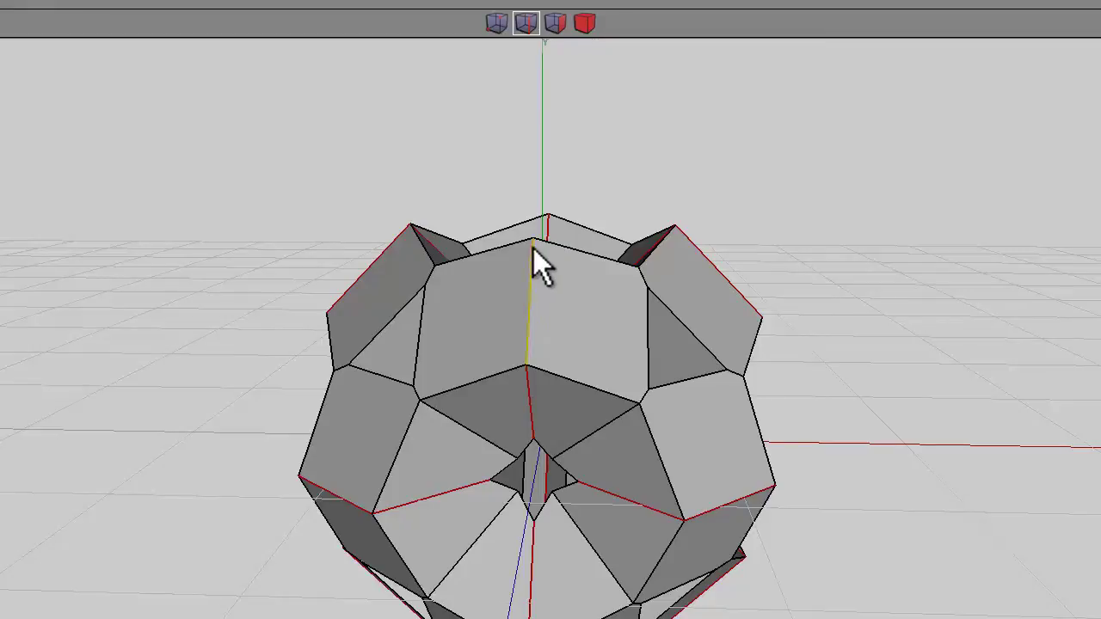
pyautogui.rightClick(561, 173)
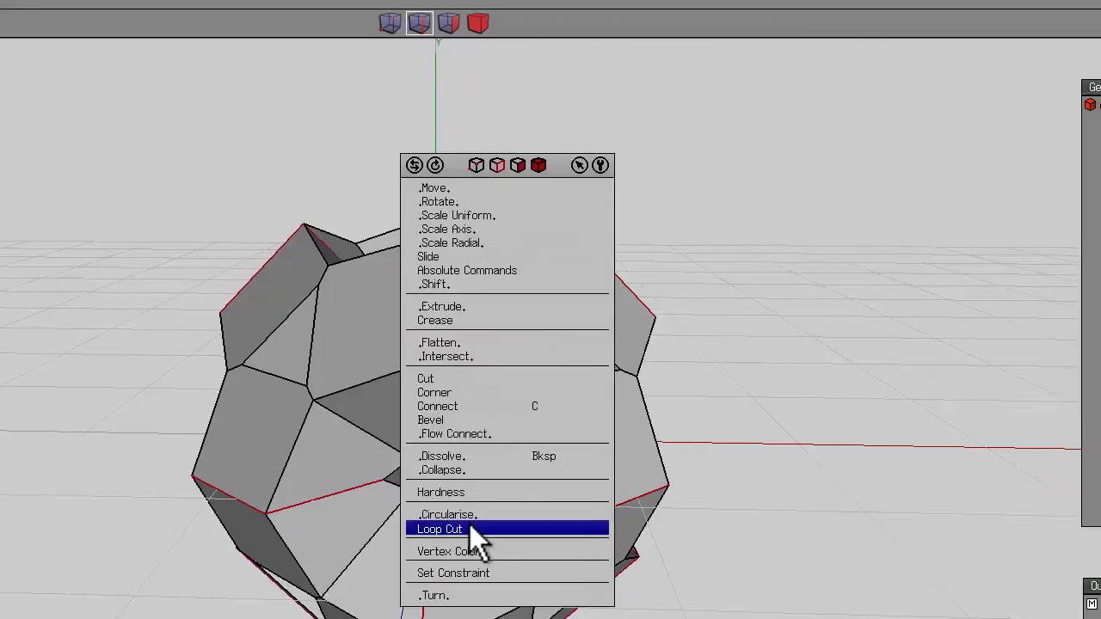
pyautogui.click(470, 523)
pyautogui.moveTo(433, 418); pyautogui.dragTo(436, 419, button='middle')
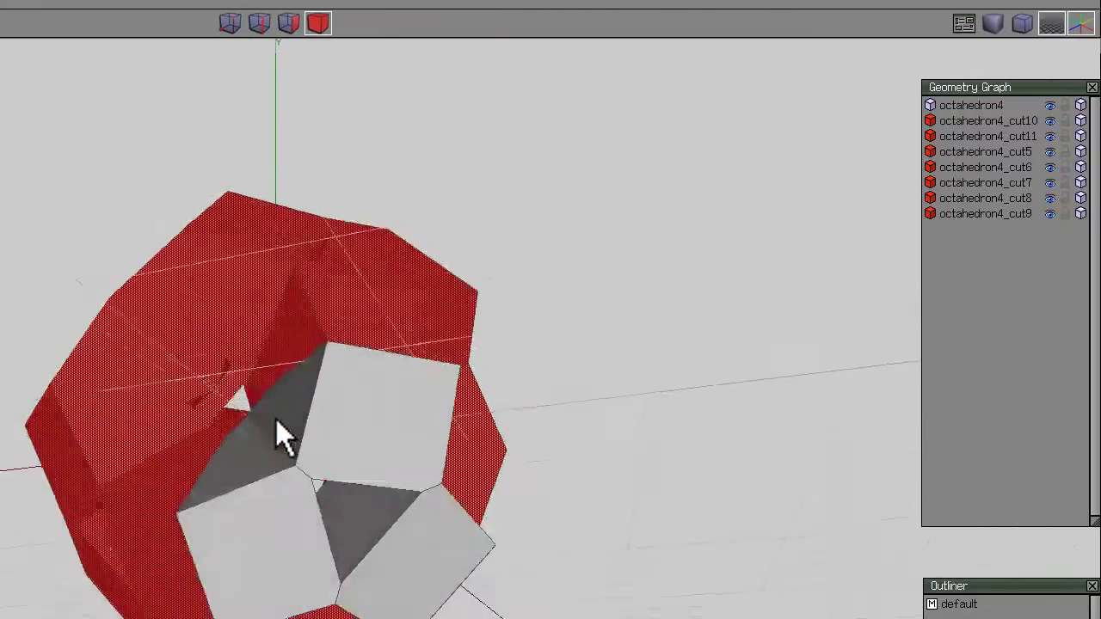
pyautogui.moveTo(276, 419); pyautogui.dragTo(277, 418, button='middle')
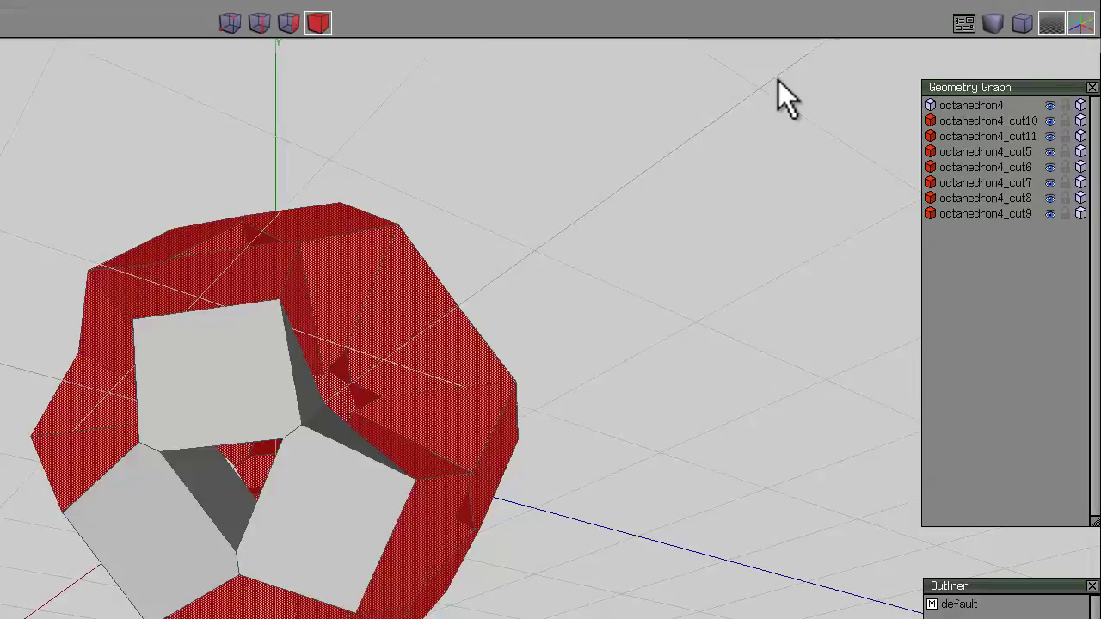
# Hide octahedron4, clear the selection, and select the exposed cut face on the adjoining piece octahedron4_cut6.
pyautogui.click(1051, 105)
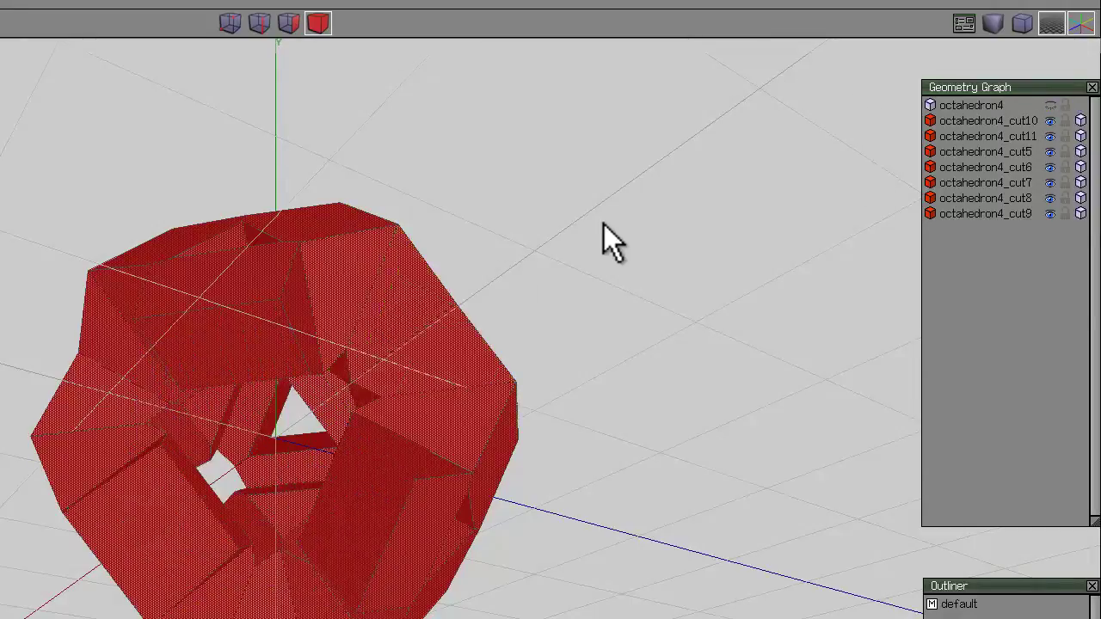
pyautogui.press('space')
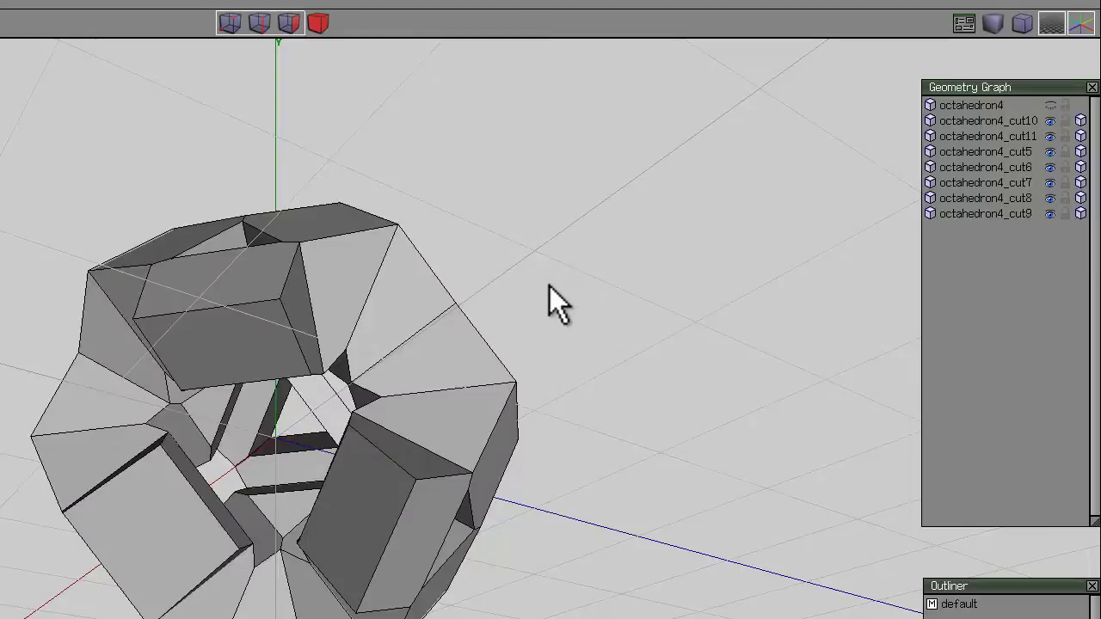
pyautogui.click(289, 23)
pyautogui.click(257, 352)
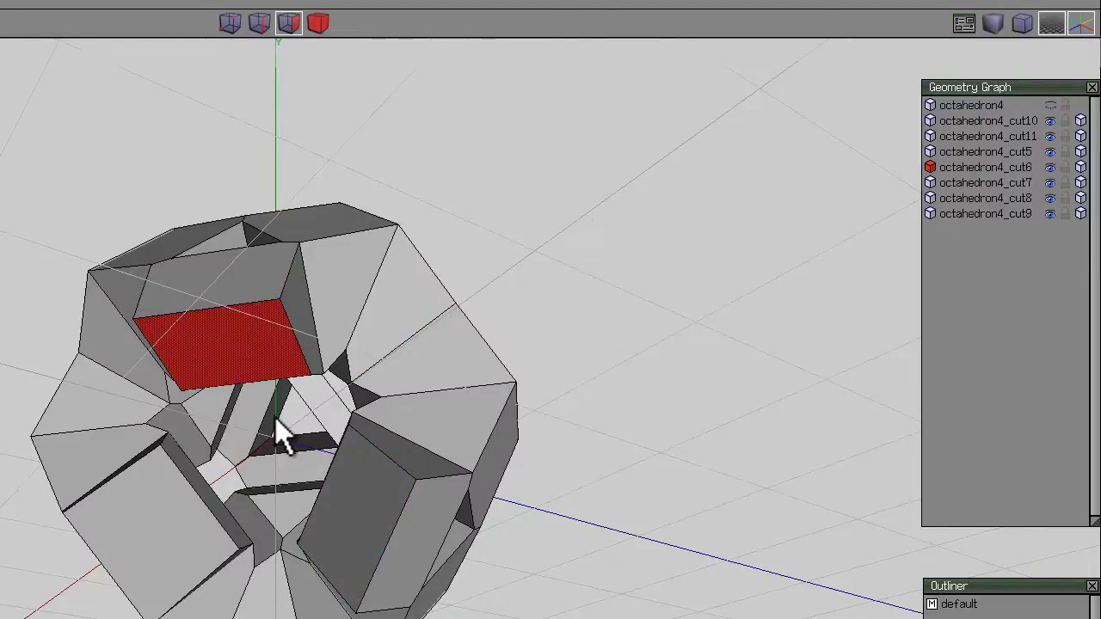
pyautogui.moveTo(277, 418); pyautogui.dragTo(576, 211, button='middle')
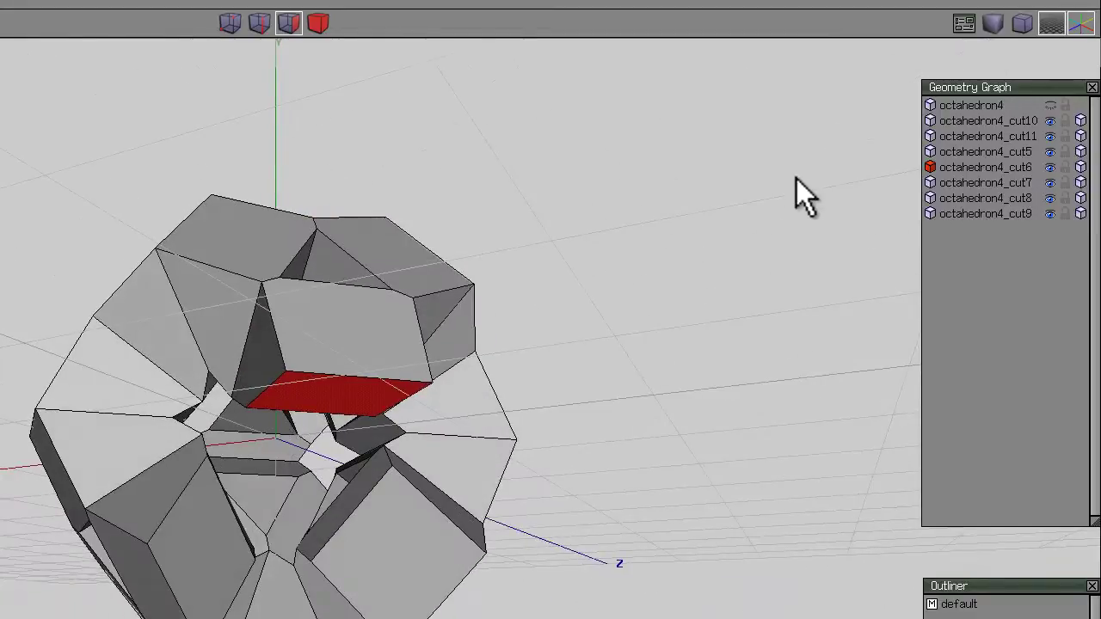
# Show octahedron4 again and extend the selection to the matching cut faces on all eight pieces, checking them in wireframe.
pyautogui.click(1050, 105)
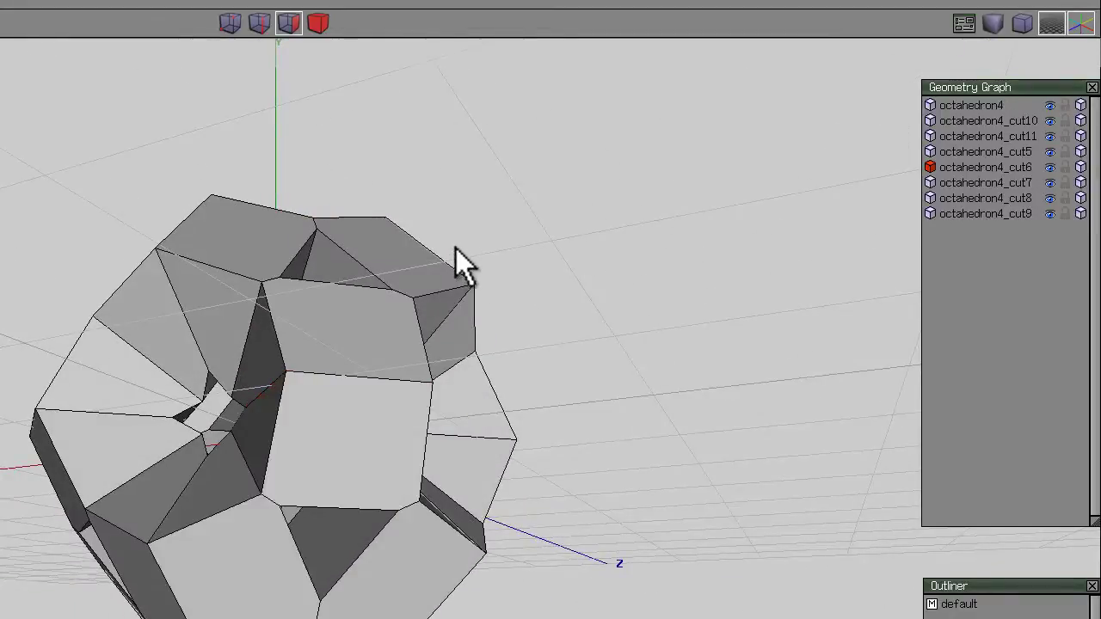
pyautogui.hotkey('ctrl', 'a')
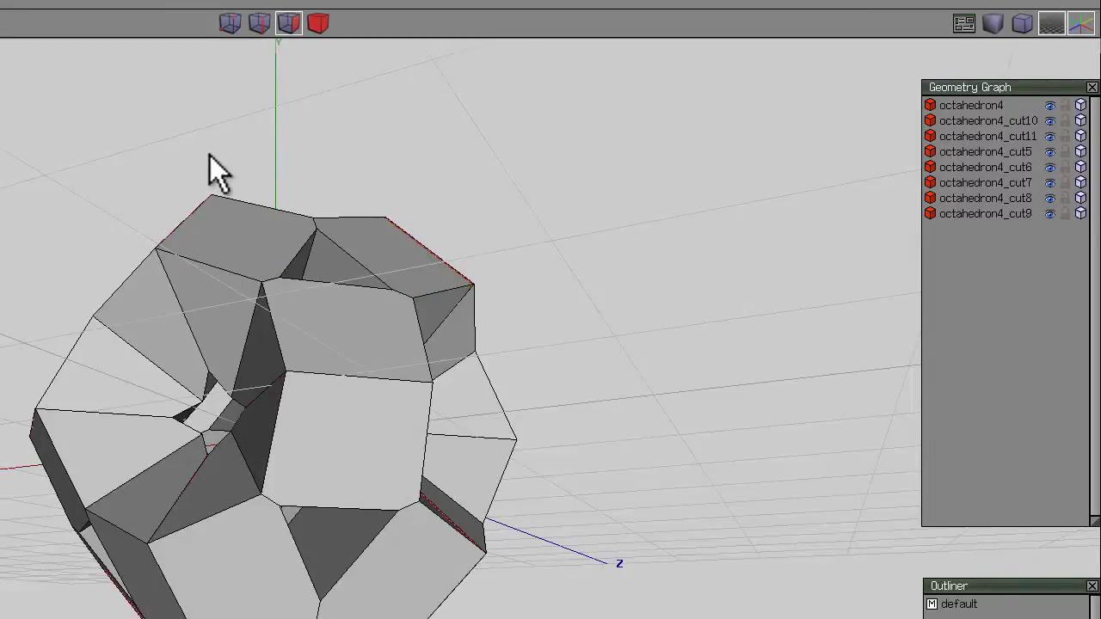
pyautogui.press('w')
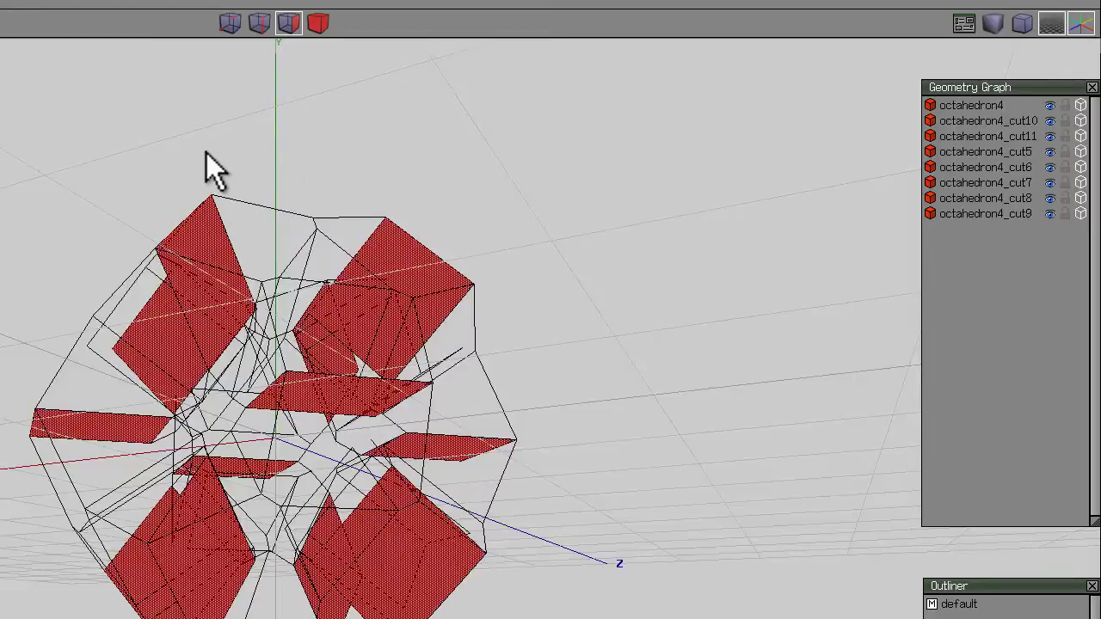
pyautogui.moveTo(214, 148)
pyautogui.mouseDown(button='middle')
pyautogui.moveTo(283, 410)
pyautogui.moveTo(276, 422)
pyautogui.moveTo(216, 160)
pyautogui.mouseUp(button='middle')
pyautogui.press('5')
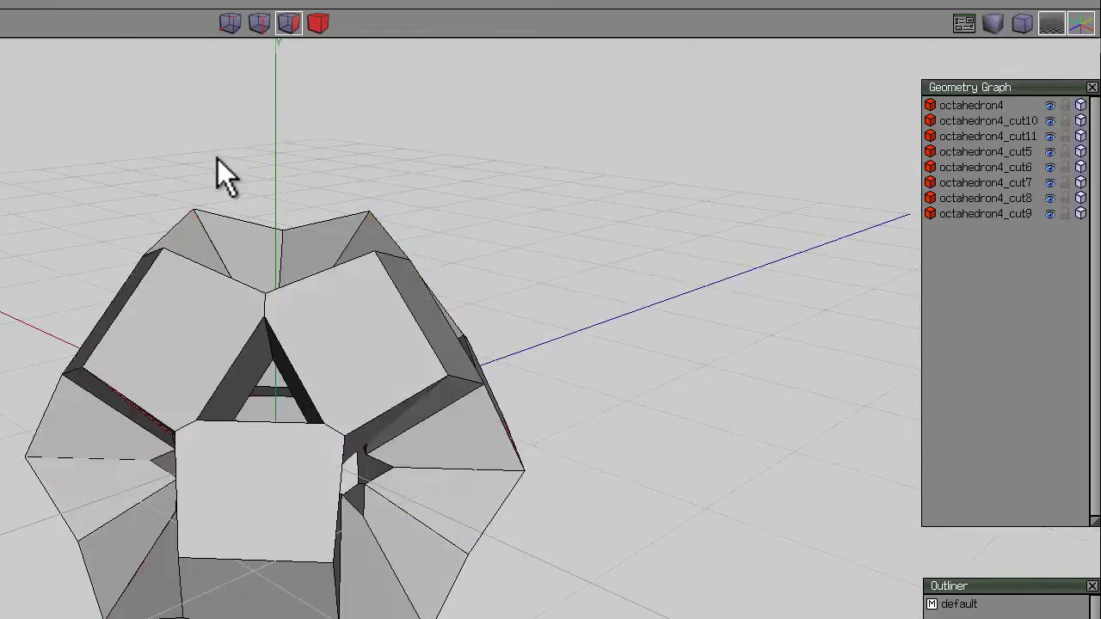
# Rotate the selected cut faces around their normals to twist the joints between the pieces.
pyautogui.rightClick(246, 153)
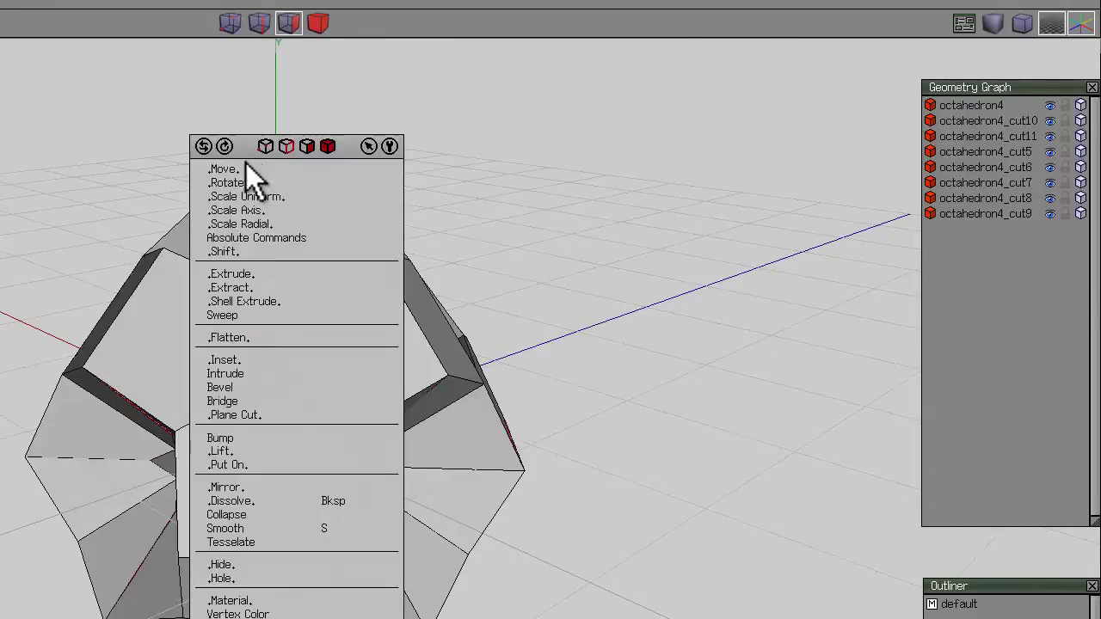
pyautogui.click(242, 185)
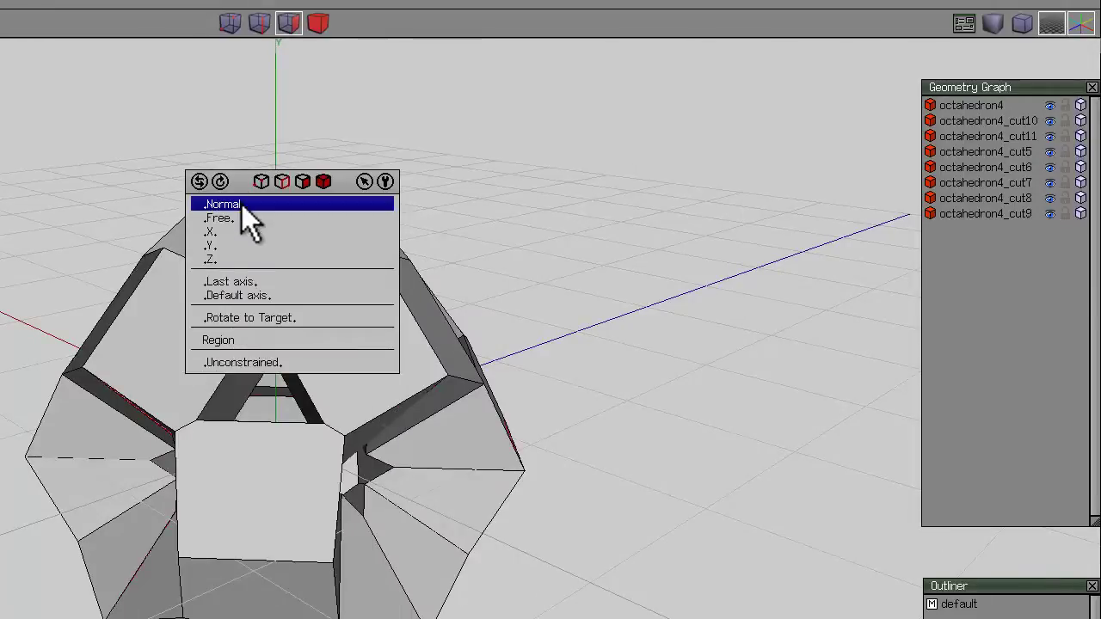
pyautogui.click(241, 204)
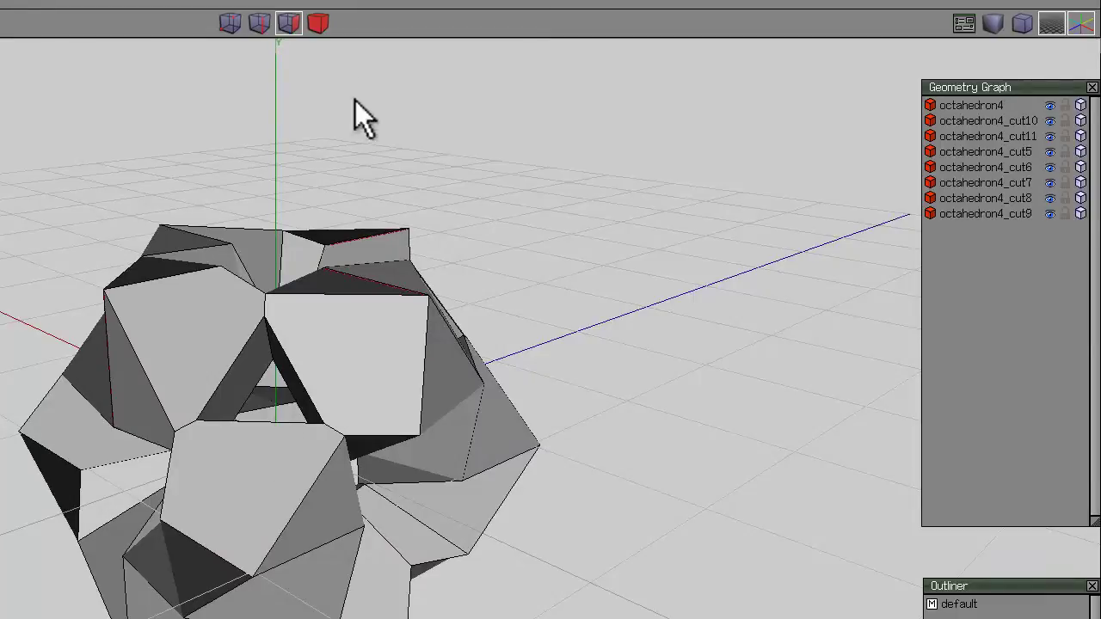
# Select all eight pieces as whole objects and Weld them into a single object.
pyautogui.click(318, 24)
pyautogui.rightClick(291, 147)
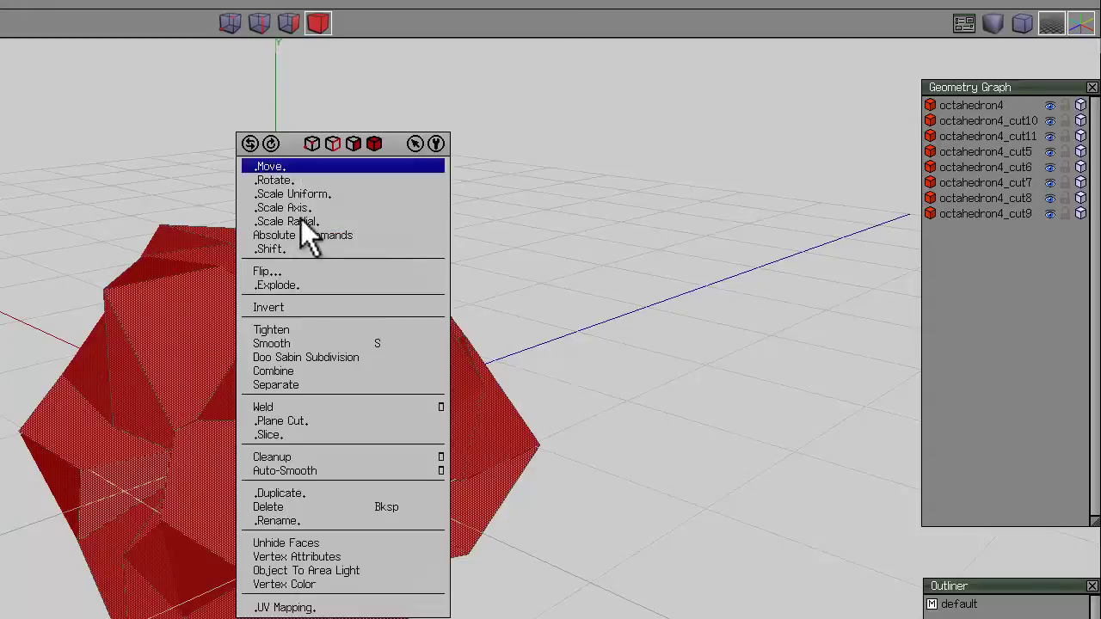
pyautogui.click(361, 406)
# Apply Doo Sabin Subdivision to the welded object.
pyautogui.click(318, 24)
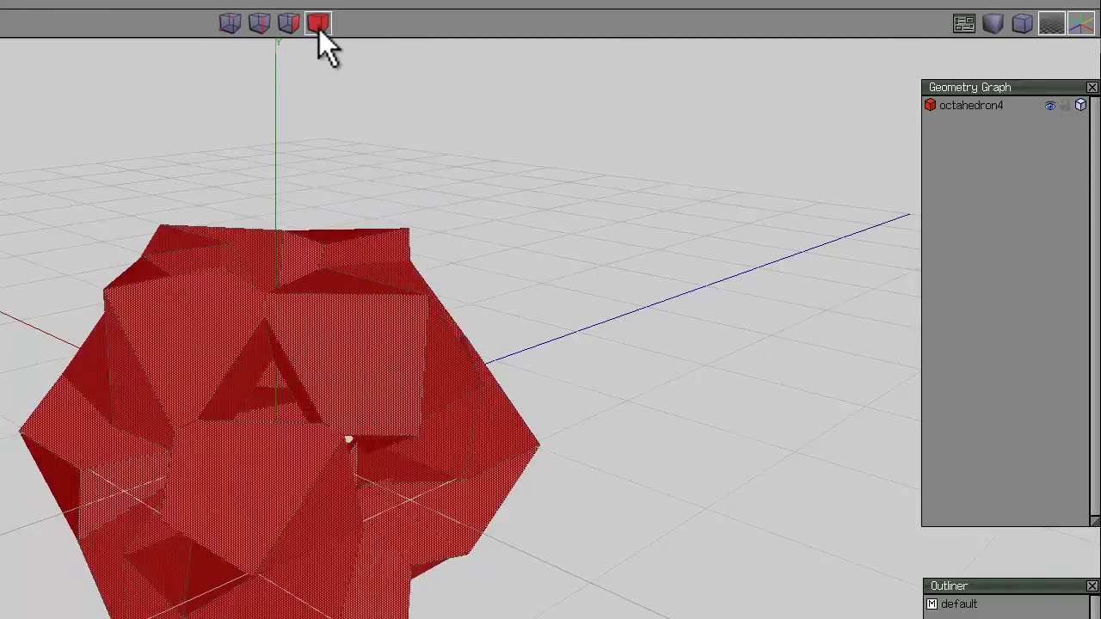
pyautogui.rightClick(306, 172)
pyautogui.click(313, 385)
pyautogui.moveTo(378, 253); pyautogui.dragTo(276, 419, button='middle')
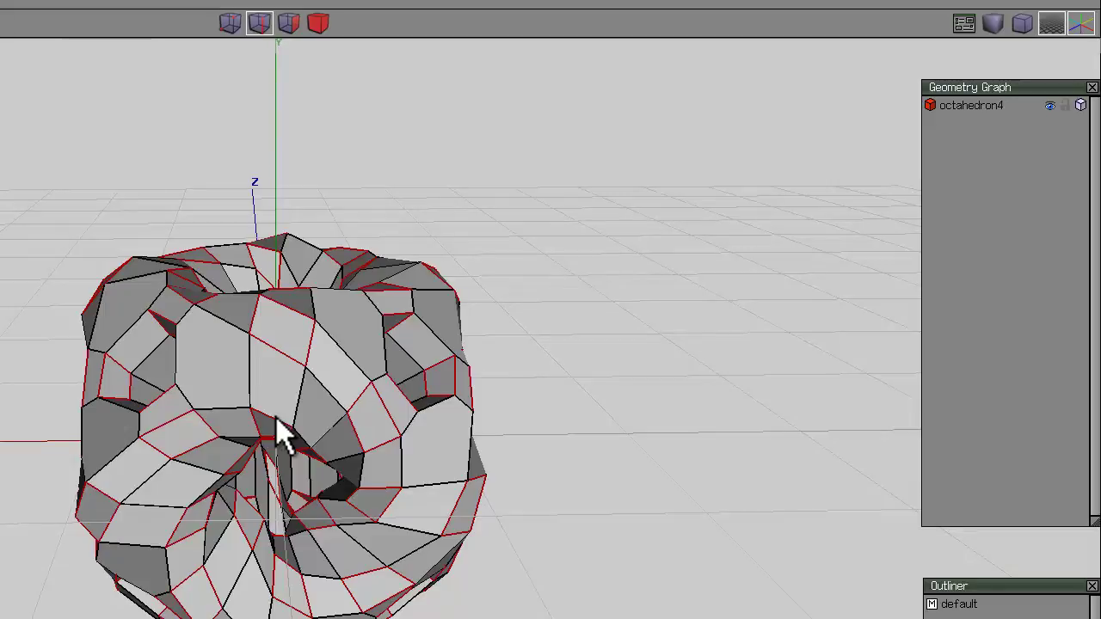
# Select one crosswise edge on a twisted band, extend it to its edge ring and all similar edges, and convert the selection to faces.
pyautogui.moveTo(276, 419); pyautogui.dragTo(276, 417, button='middle')
pyautogui.click(418, 241)
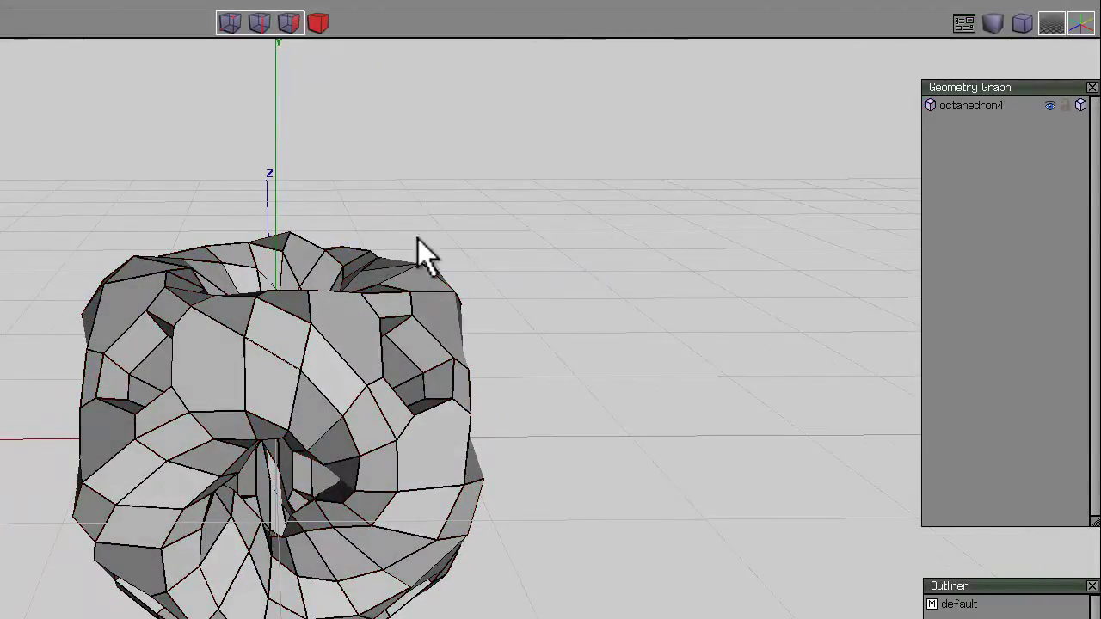
pyautogui.click(307, 352)
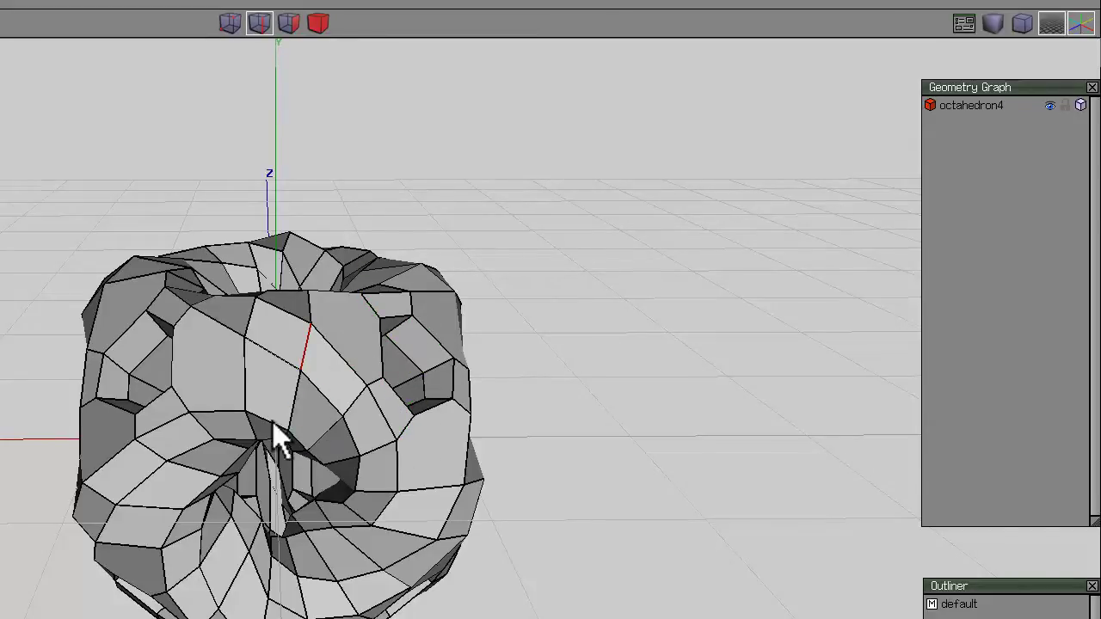
pyautogui.moveTo(271, 425); pyautogui.dragTo(409, 250, button='middle')
pyautogui.moveTo(276, 416); pyautogui.dragTo(276, 416, button='middle')
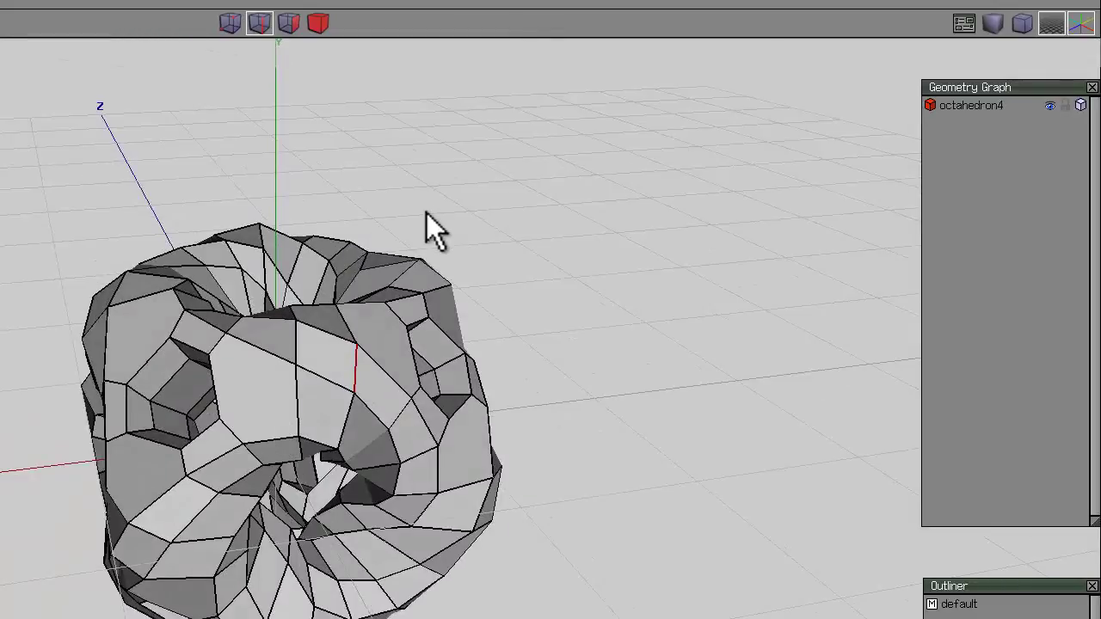
pyautogui.press('g')
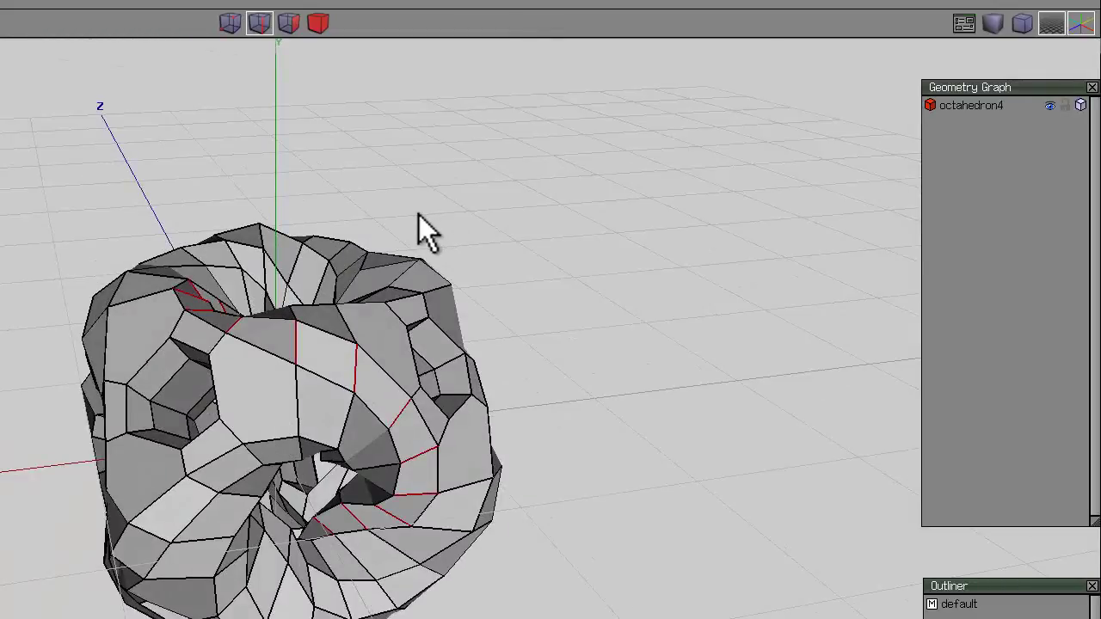
pyautogui.press('i')
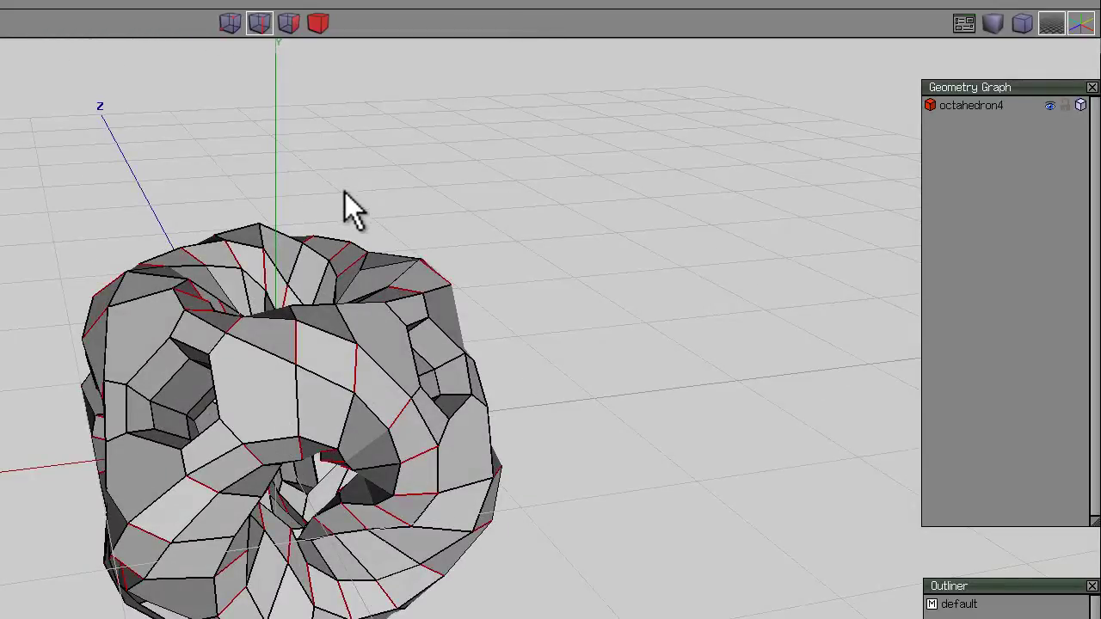
pyautogui.click(290, 24)
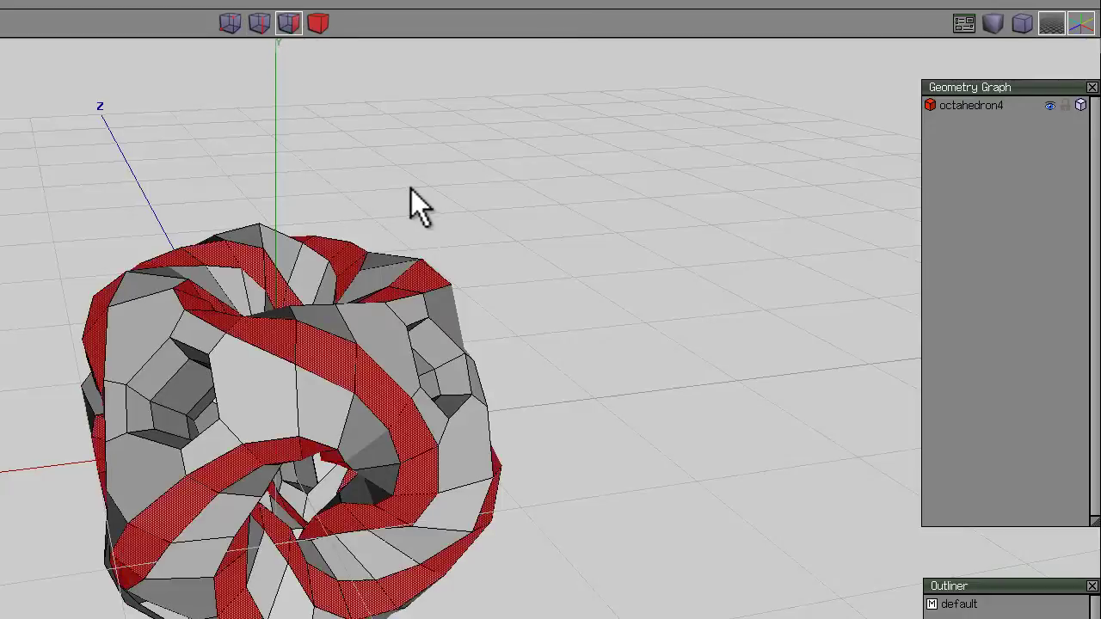
pyautogui.moveTo(413, 204); pyautogui.dragTo(276, 418, button='middle')
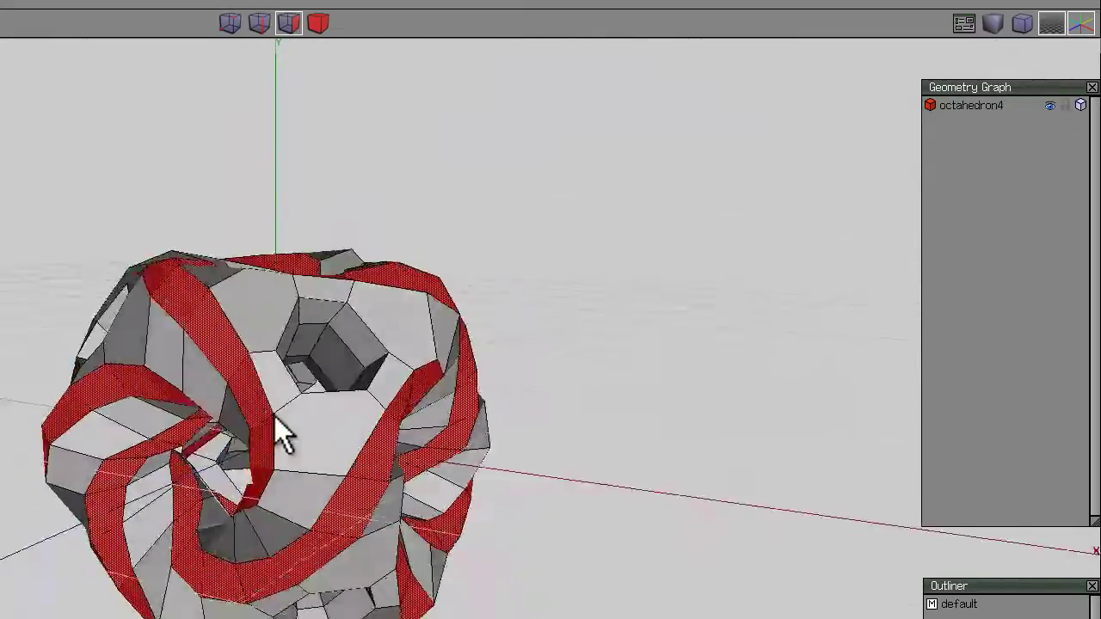
# Intrude the selected spiral face bands to hollow out the object into a thin shell.
pyautogui.rightClick(338, 172)
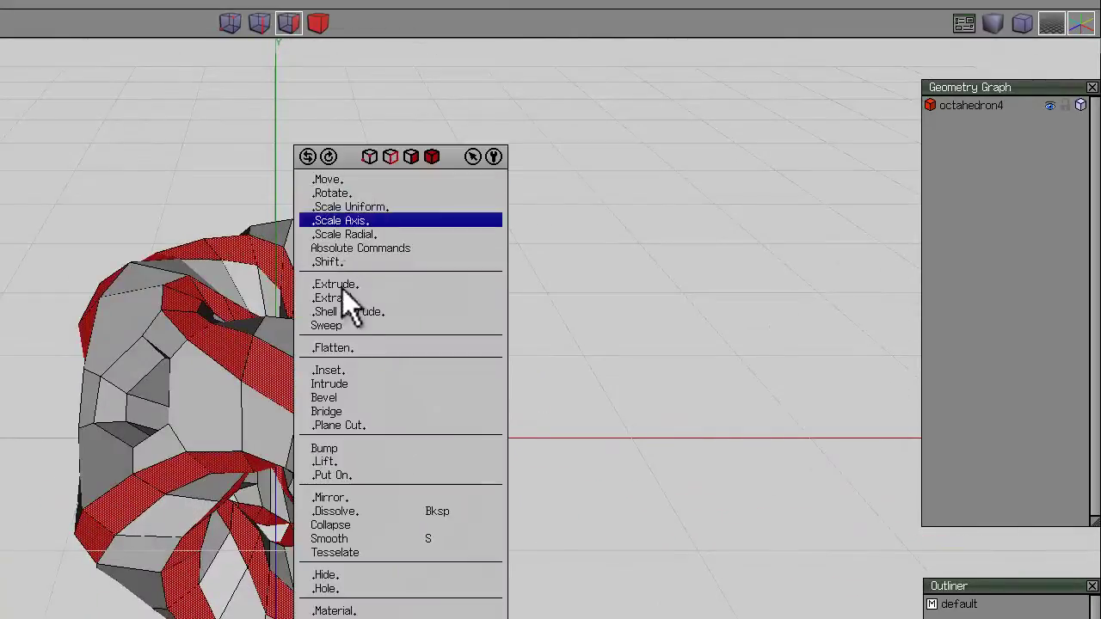
pyautogui.click(350, 382)
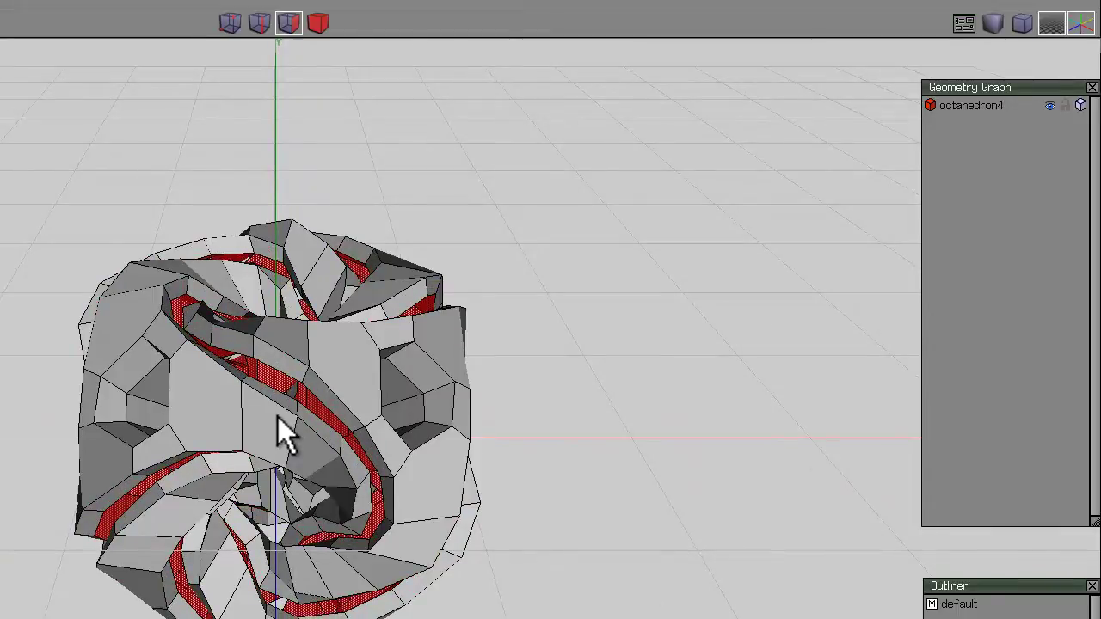
pyautogui.click(278, 417)
pyautogui.middleClick(423, 292)
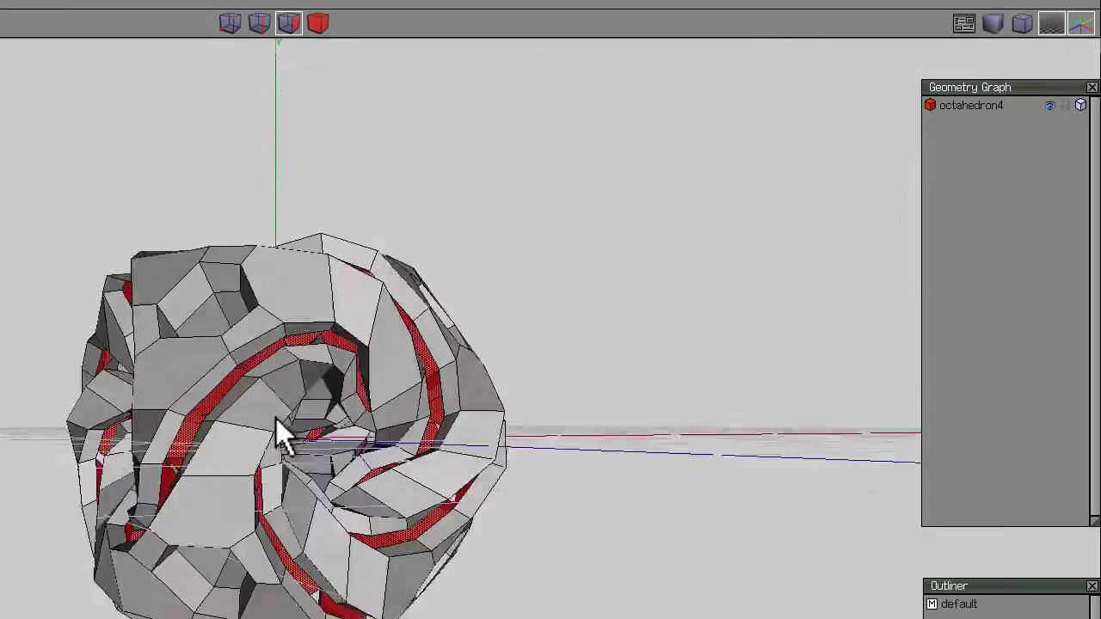
pyautogui.scroll(5, 276, 418)
pyautogui.click(277, 418)
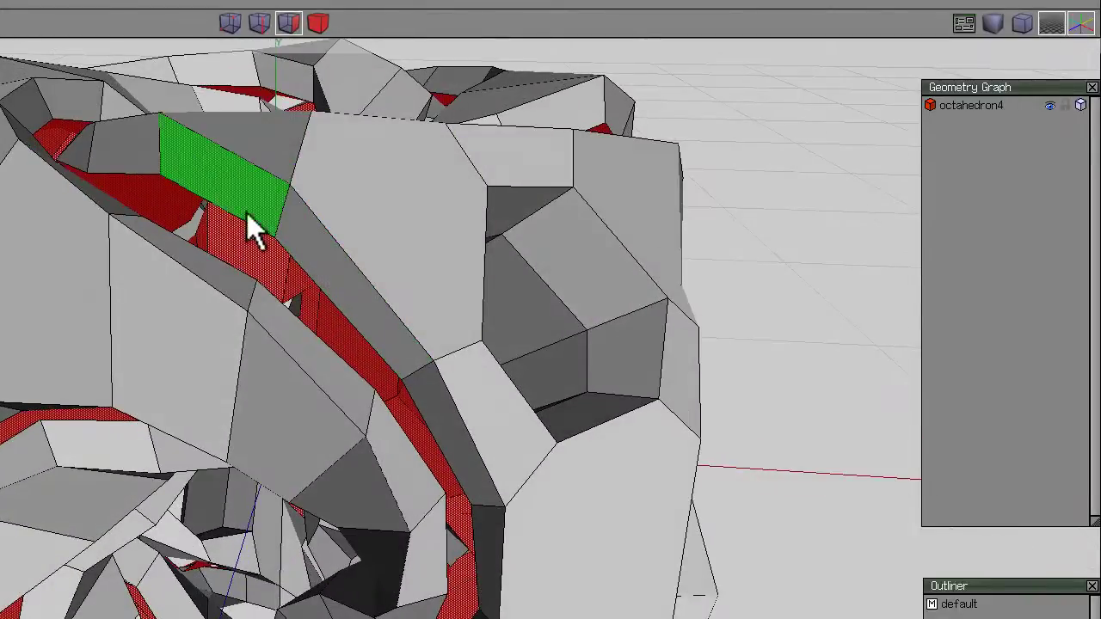
# Select an outer and an inner rim edge of an opened channel, extend to all similar rim edges, and Bevel them slightly.
pyautogui.press('space')
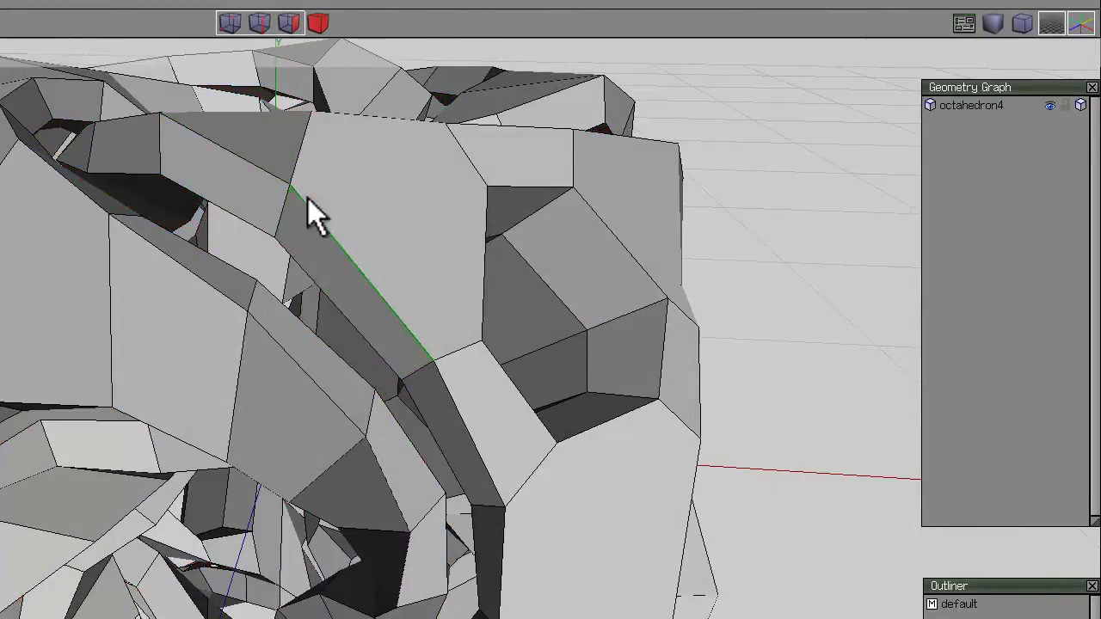
pyautogui.click(259, 23)
pyautogui.click(353, 293)
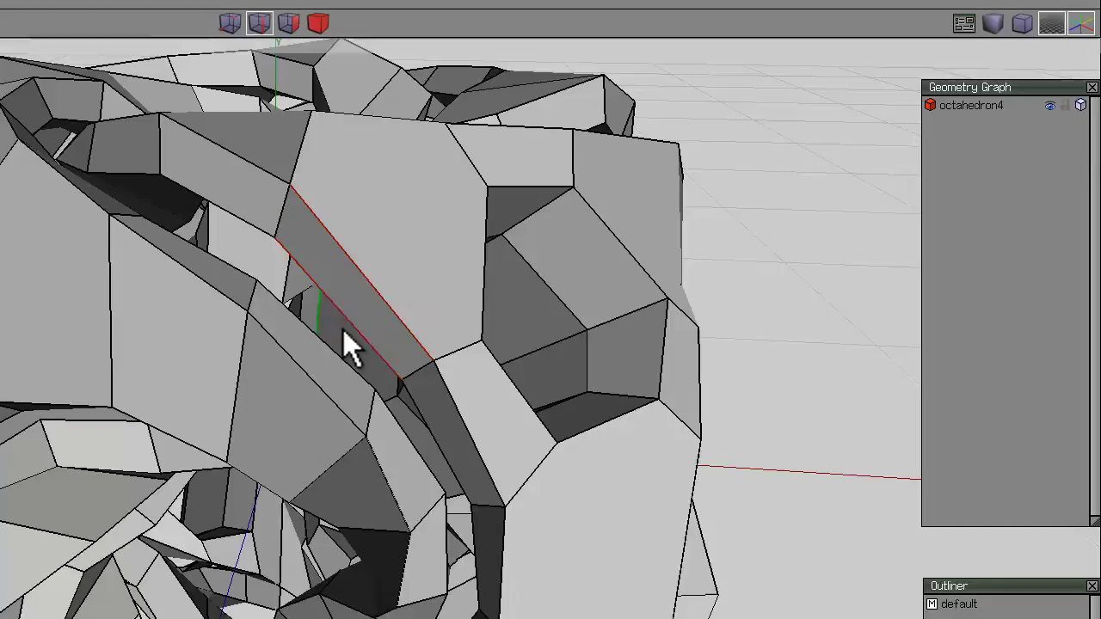
pyautogui.keyDown('shift'); pyautogui.click(349, 299); pyautogui.keyUp('shift')
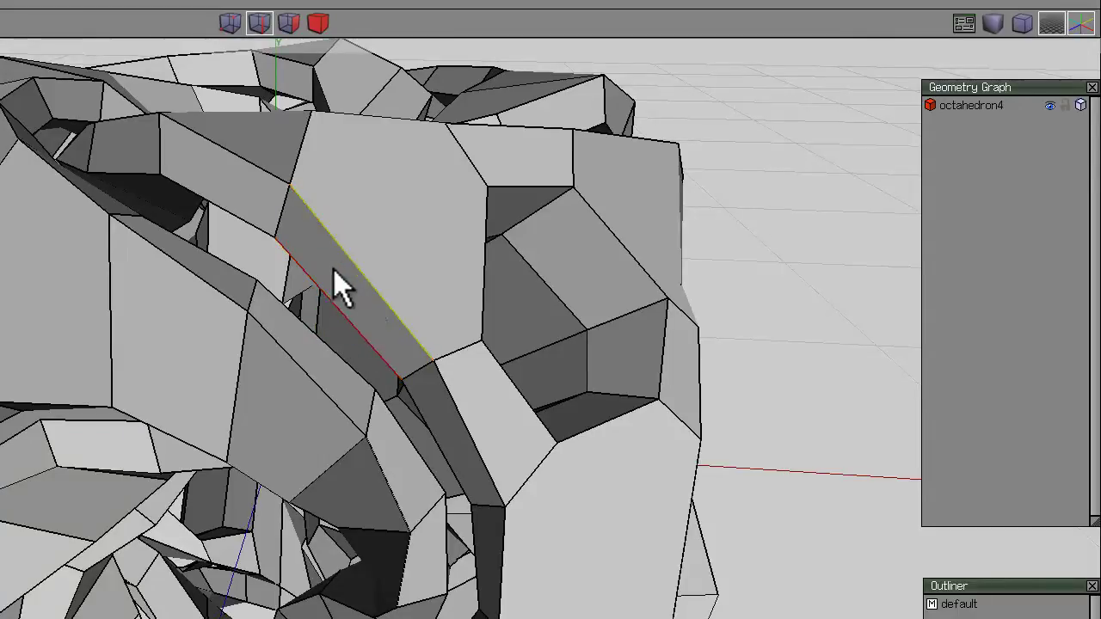
pyautogui.press('i')
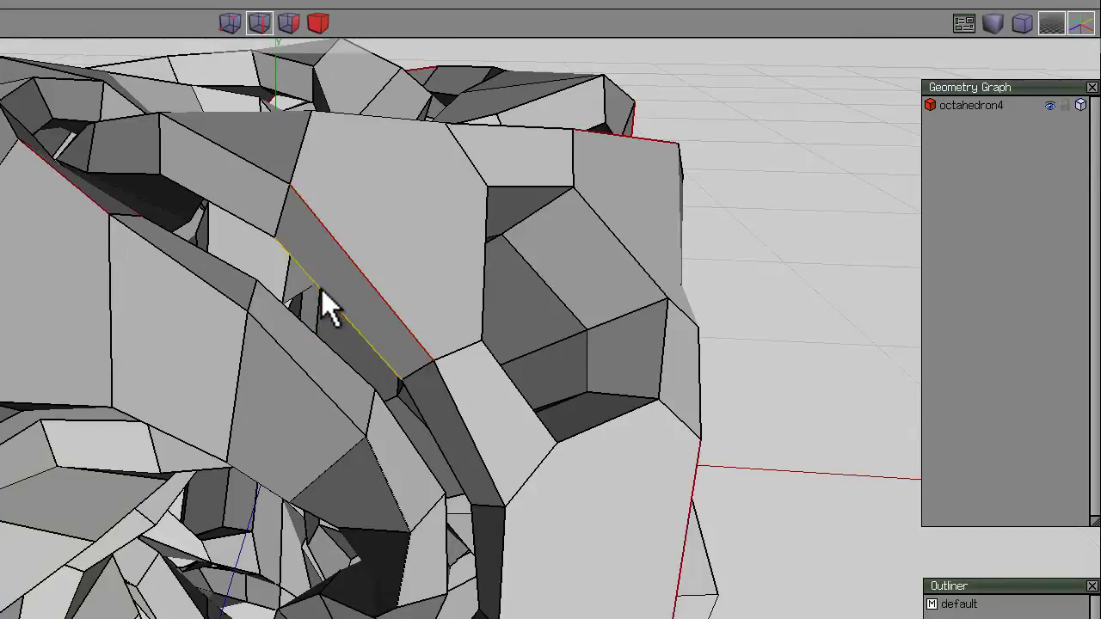
pyautogui.press('i')
pyautogui.press('i')
pyautogui.press('i')
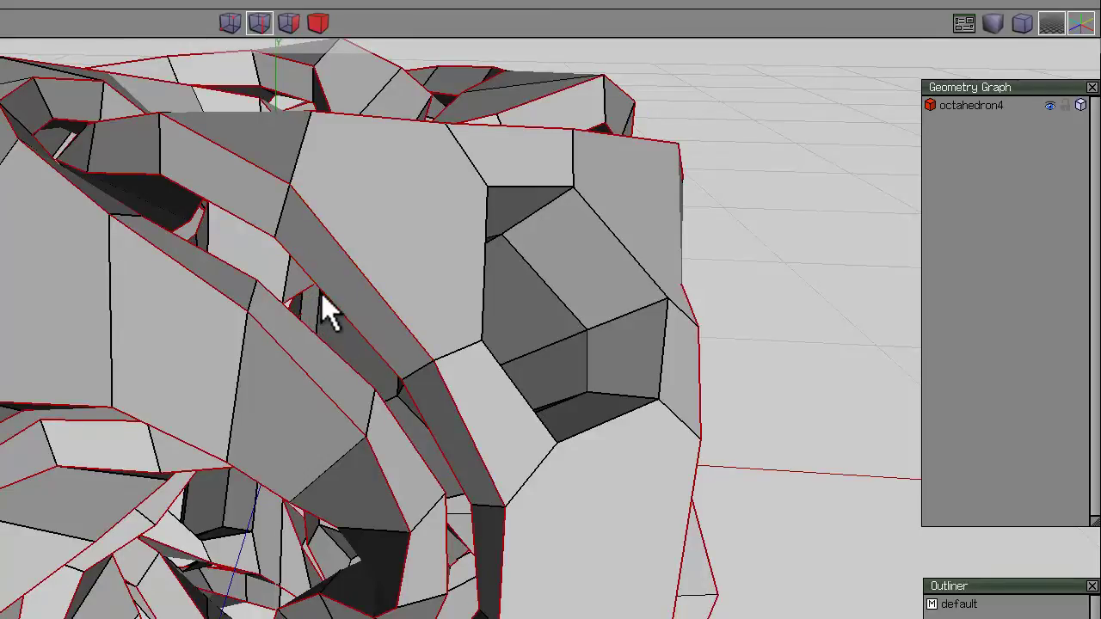
pyautogui.rightClick(685, 94)
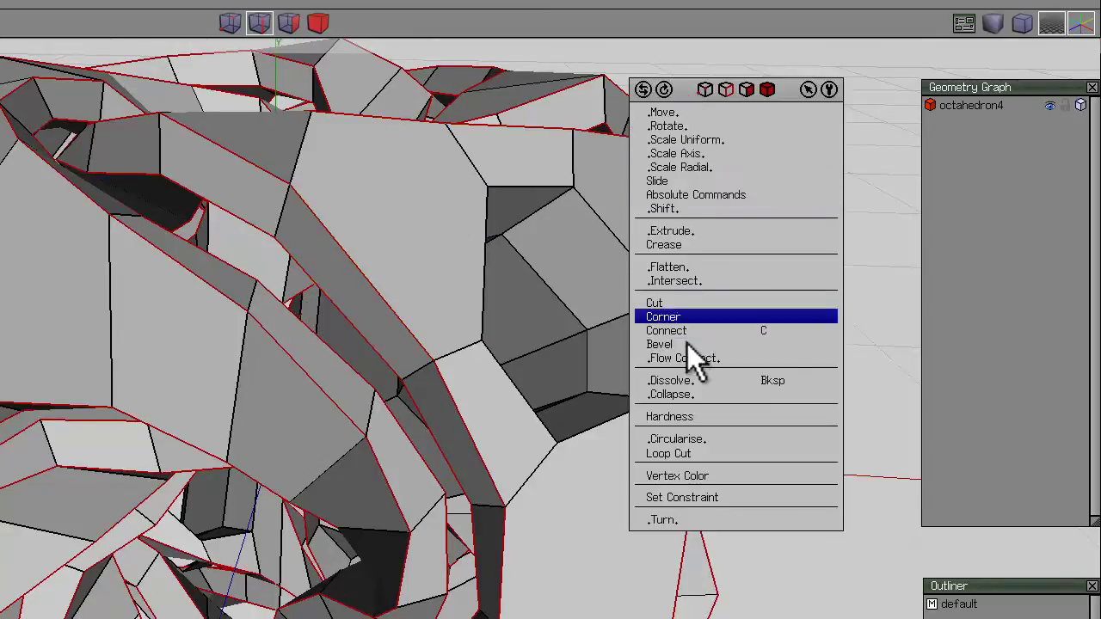
pyautogui.click(688, 347)
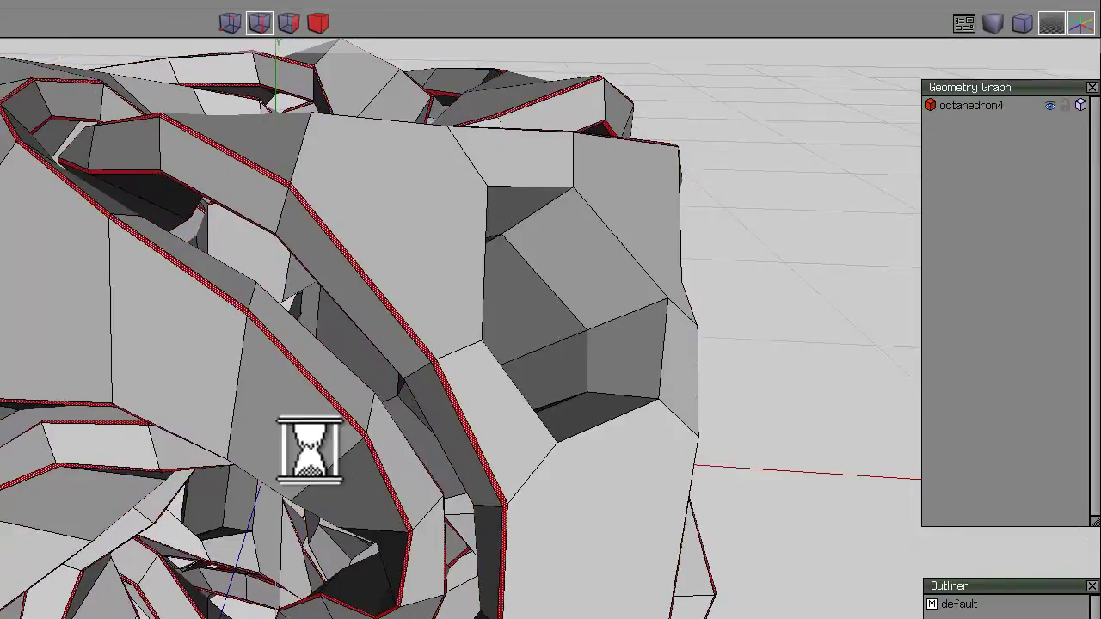
# Select the whole object and Smooth it into a dense, rounded mesh.
pyautogui.click(289, 23)
pyautogui.click(318, 22)
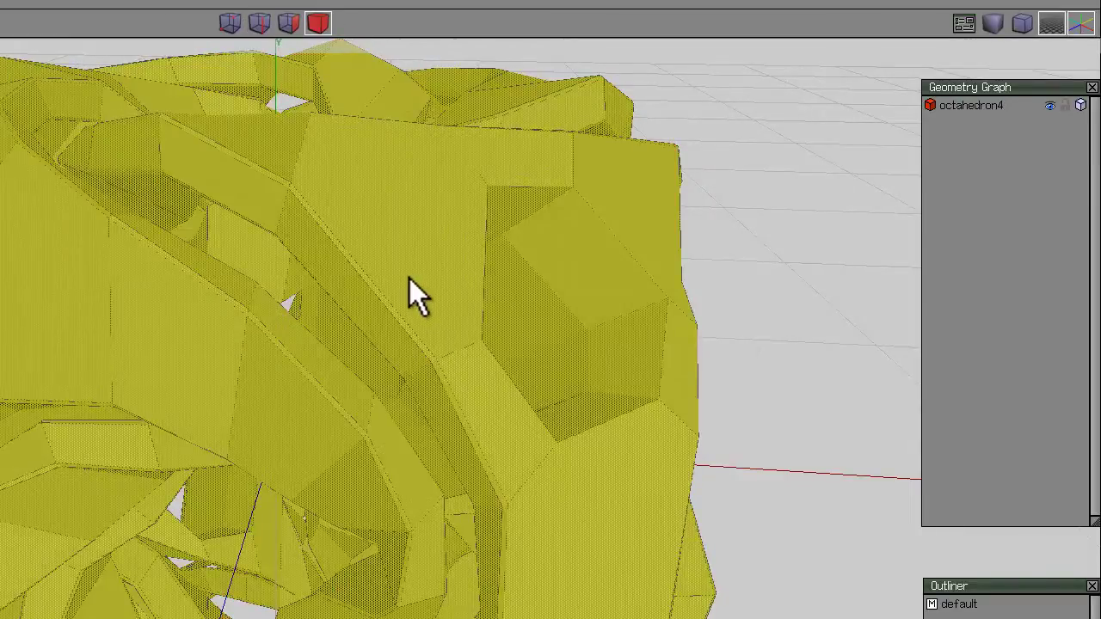
pyautogui.press('c')
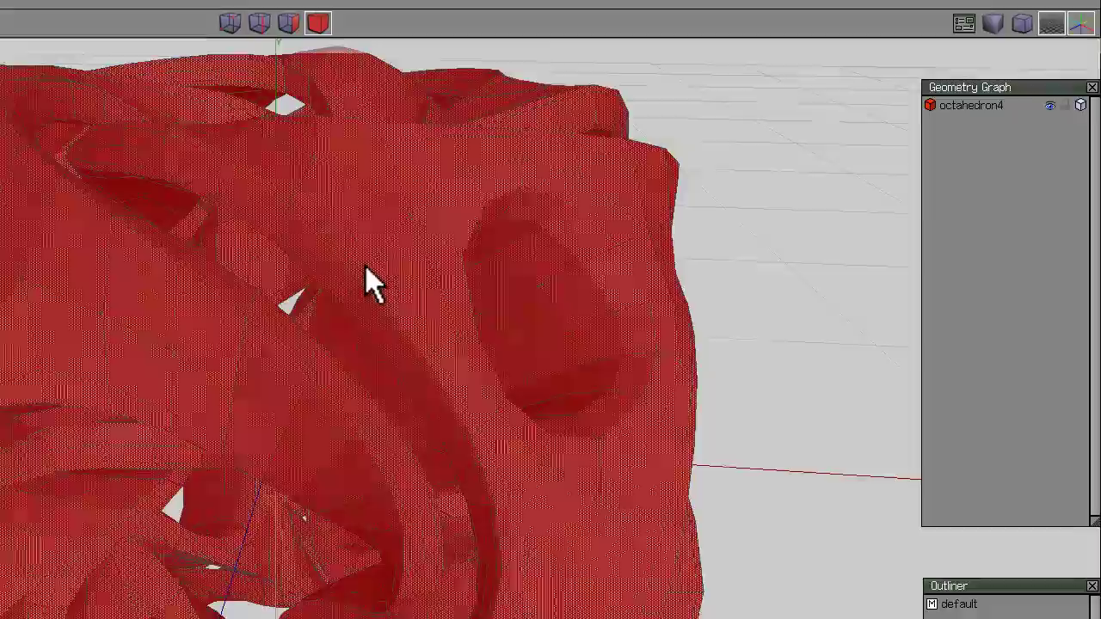
pyautogui.press('space')
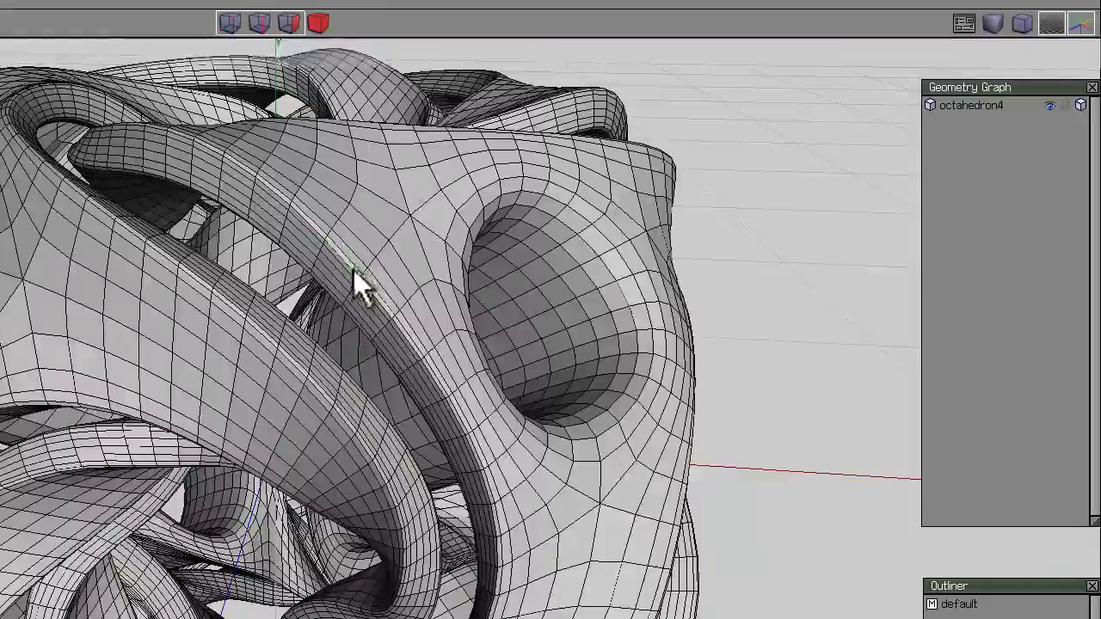
pyautogui.moveTo(353, 270); pyautogui.dragTo(277, 419, button='middle')
pyautogui.scroll(-3, 274, 418)
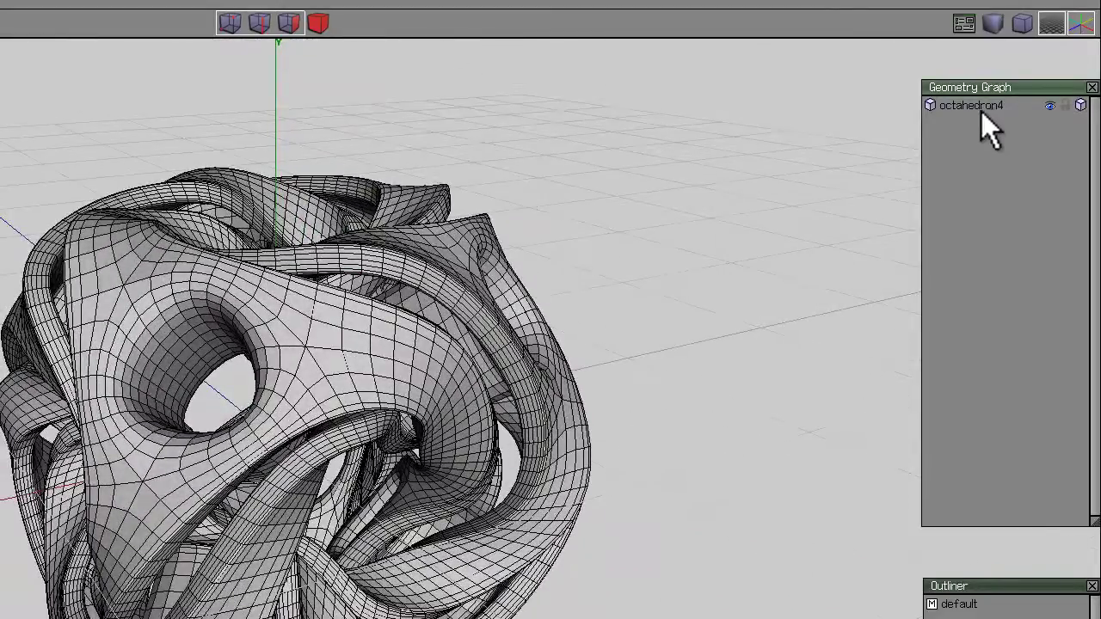
# Select octahedron4 as a whole object and Separate it into its interlocking parts.
pyautogui.click(934, 105)
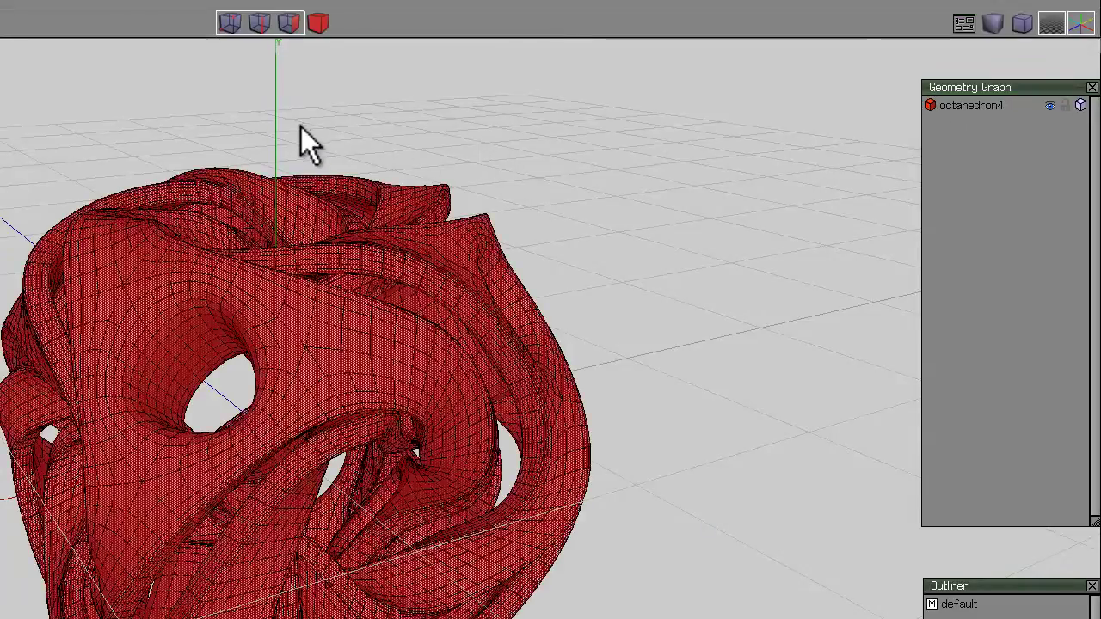
pyautogui.rightClick(280, 105)
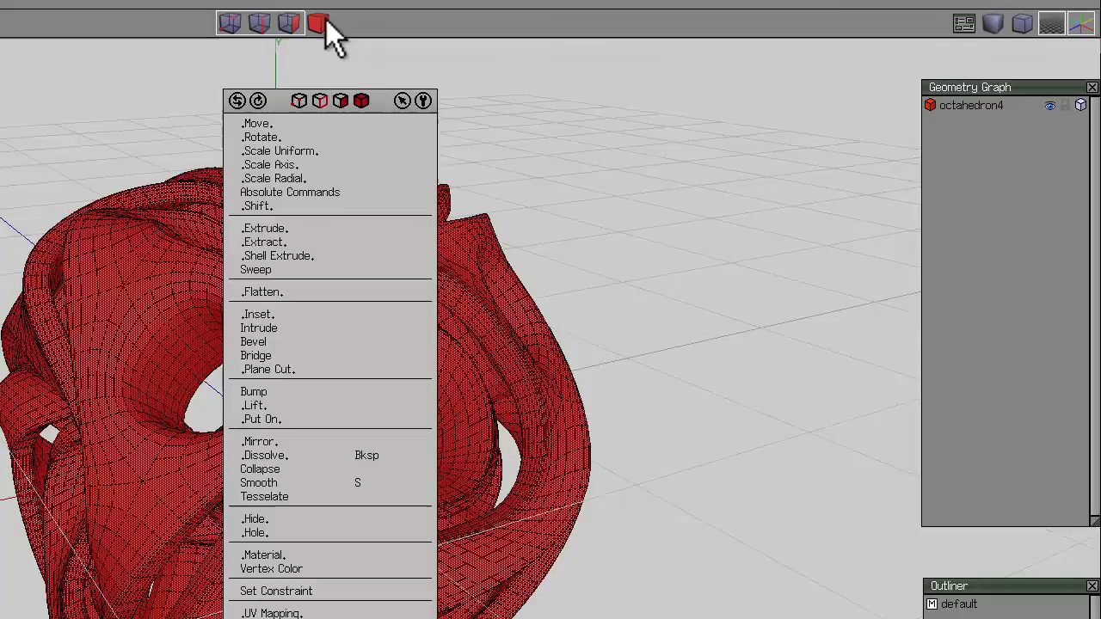
pyautogui.click(360, 101)
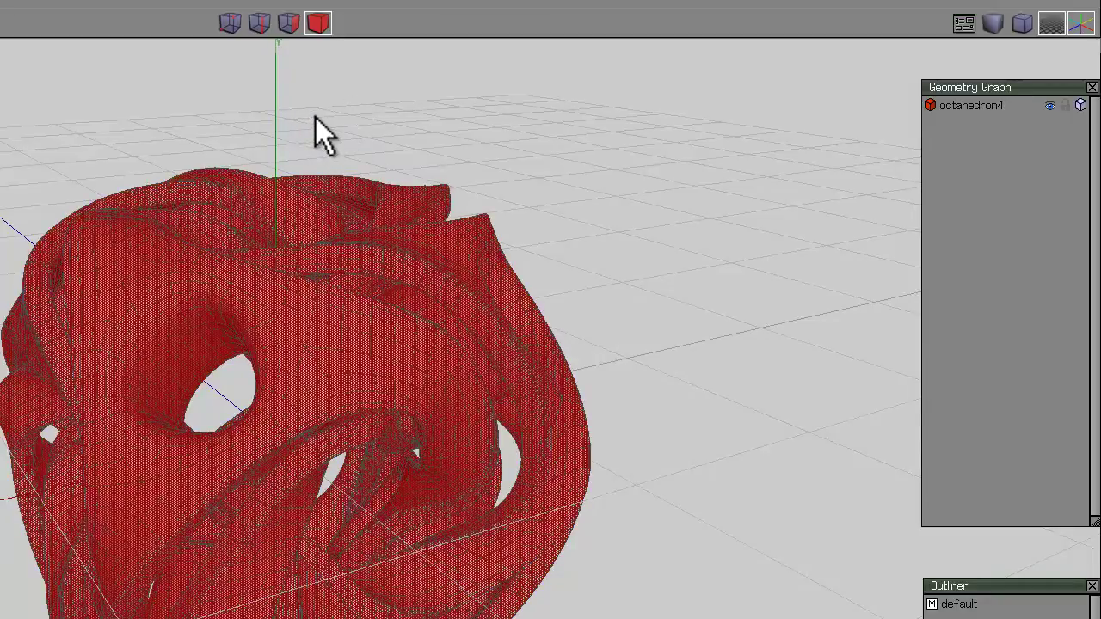
pyautogui.rightClick(316, 118)
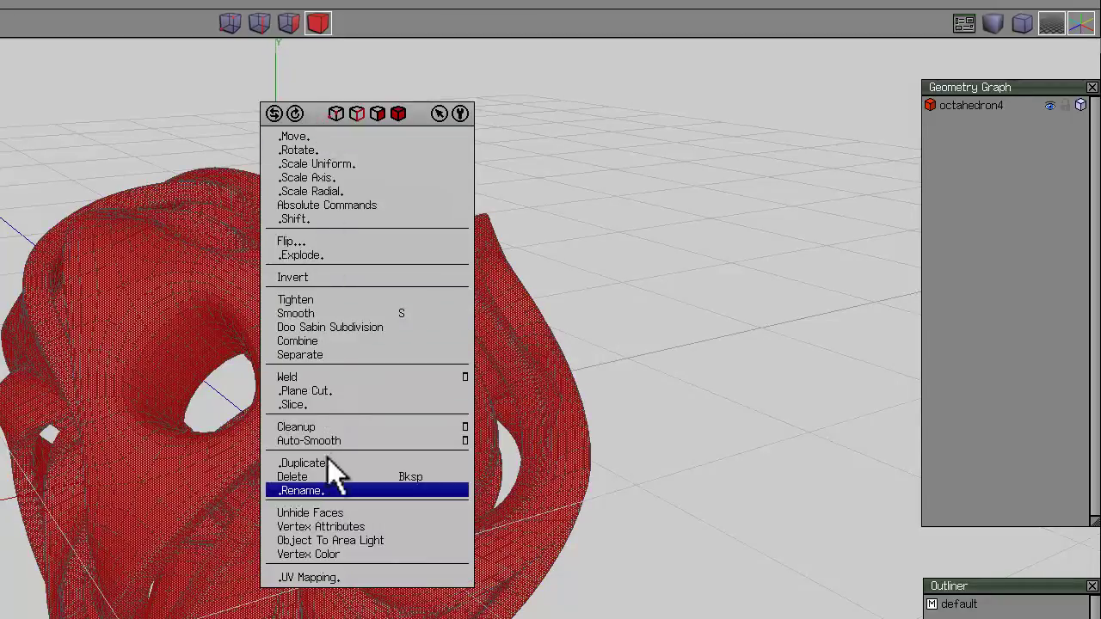
pyautogui.click(307, 356)
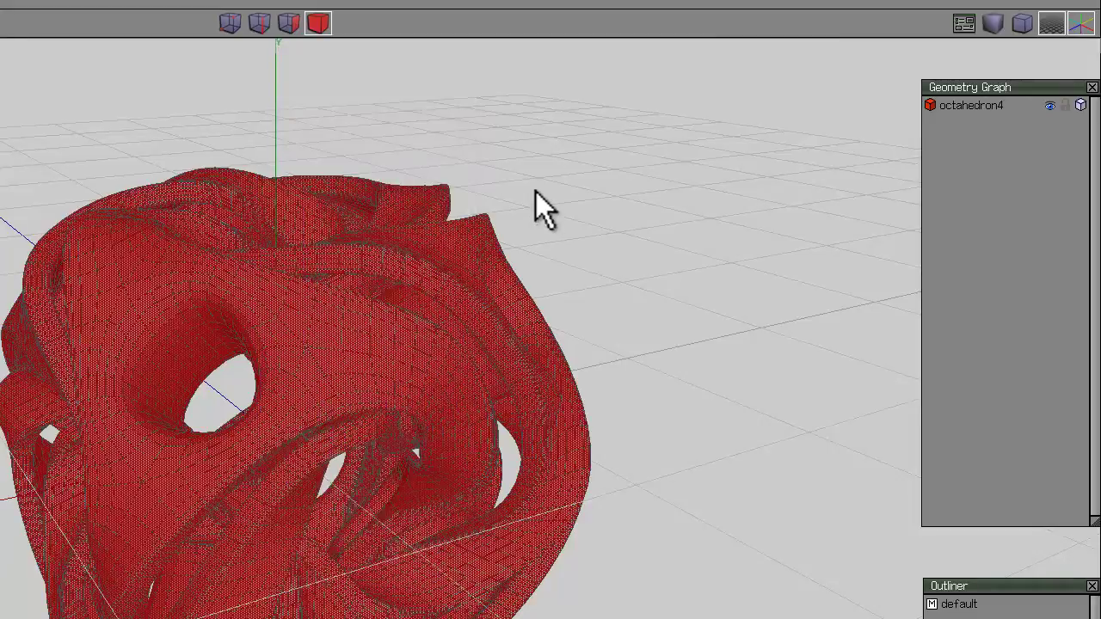
pyautogui.middleClick(538, 163)
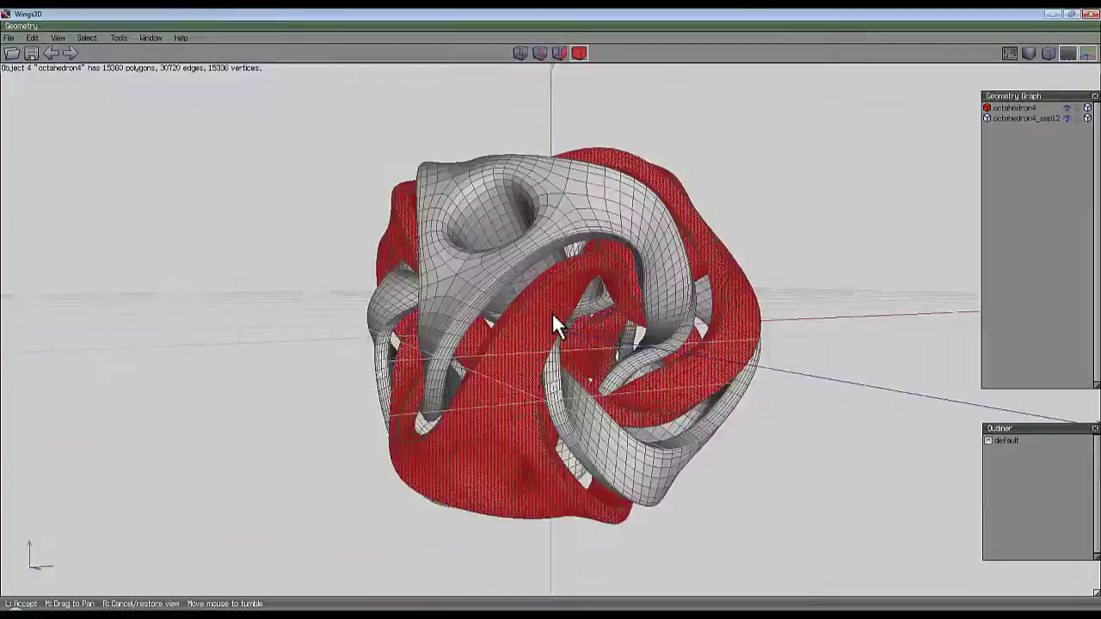
pyautogui.rightClick(553, 312)
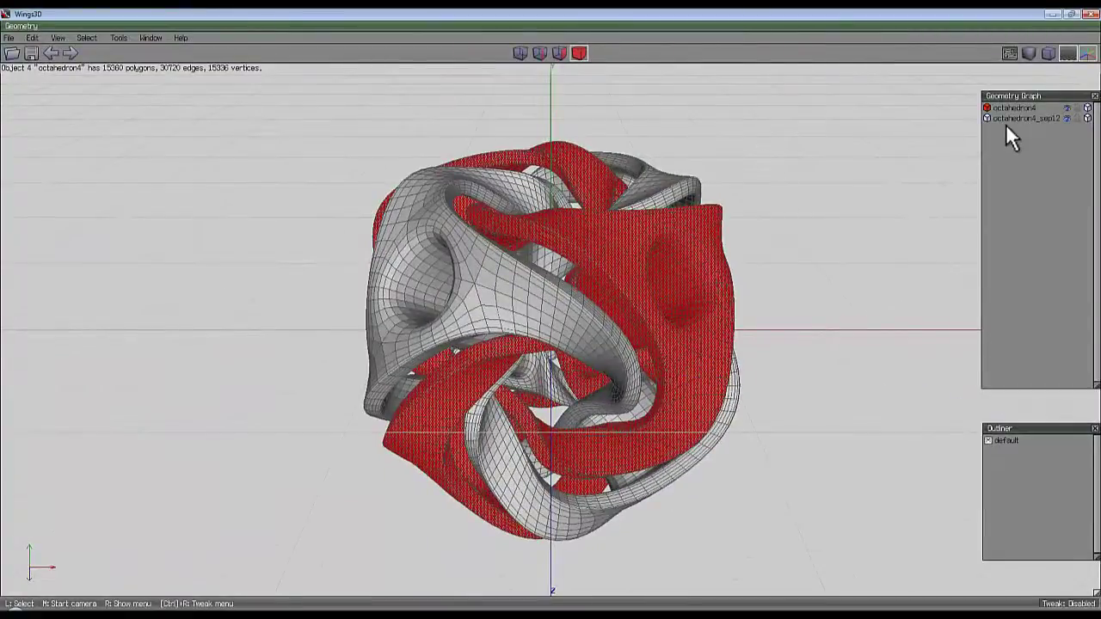
# Isolate each separated part in turn by hiding the other, and examine its shape from several angles.
pyautogui.click(1067, 109)
pyautogui.middleClick(781, 174)
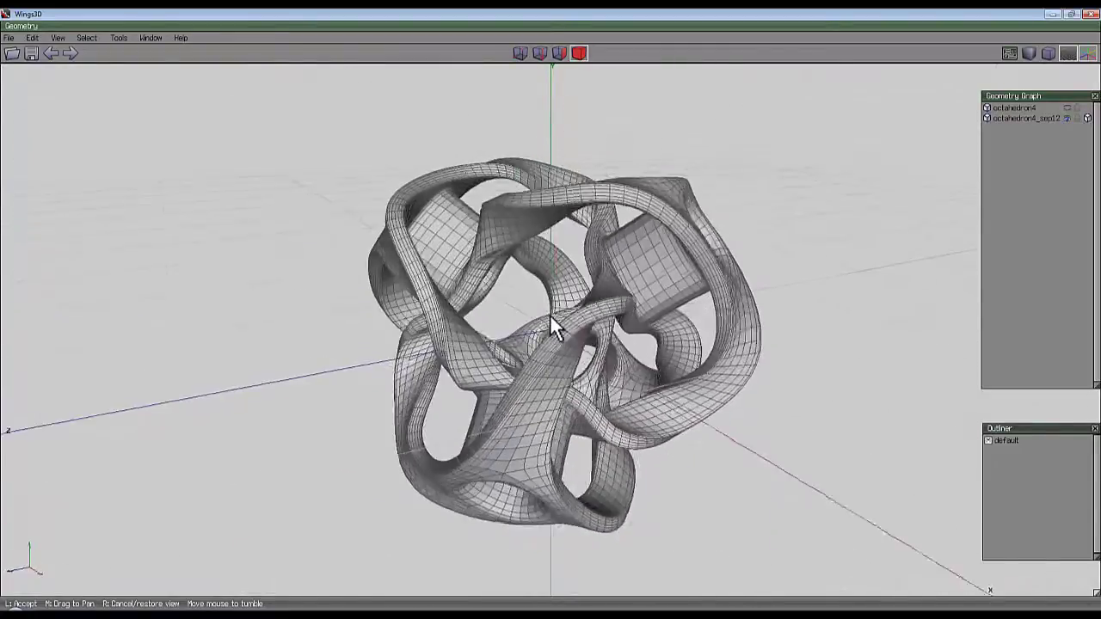
pyautogui.click(550, 314)
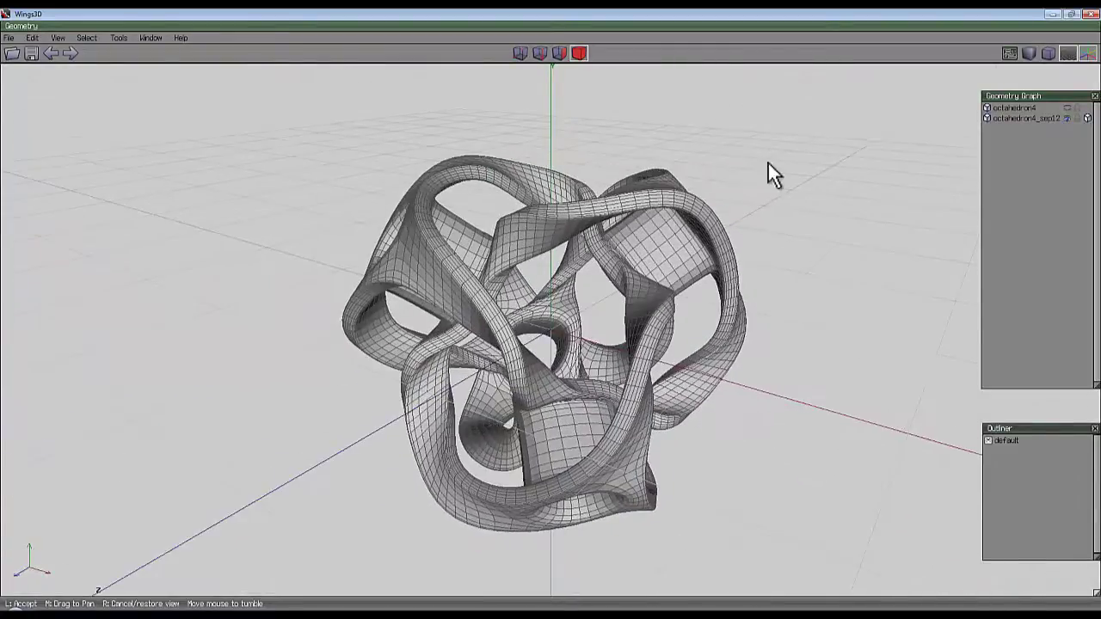
pyautogui.click(1068, 108)
pyautogui.click(1068, 118)
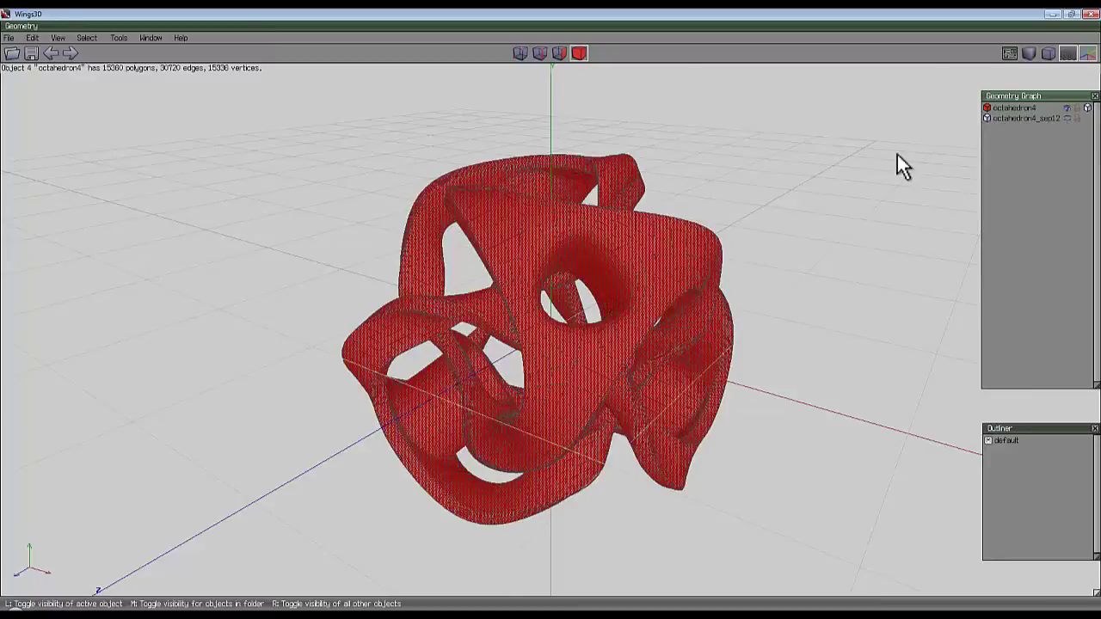
pyautogui.middleClick(897, 154)
pyautogui.click(550, 314)
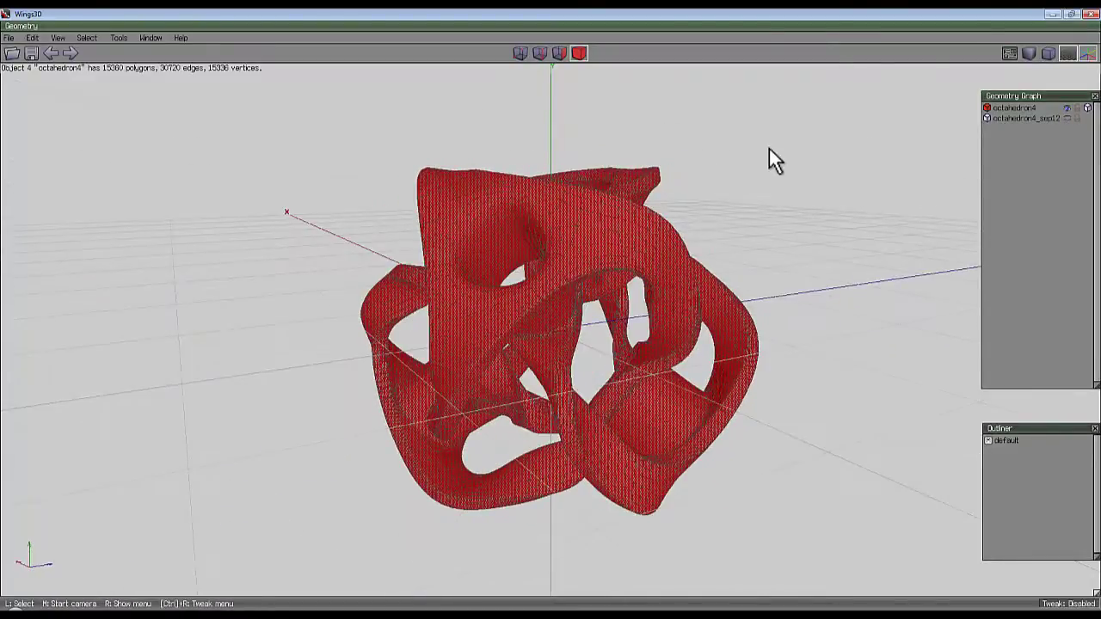
# Show both separated parts together again and examine how they interlock.
pyautogui.click(1067, 118)
pyautogui.middleClick(779, 157)
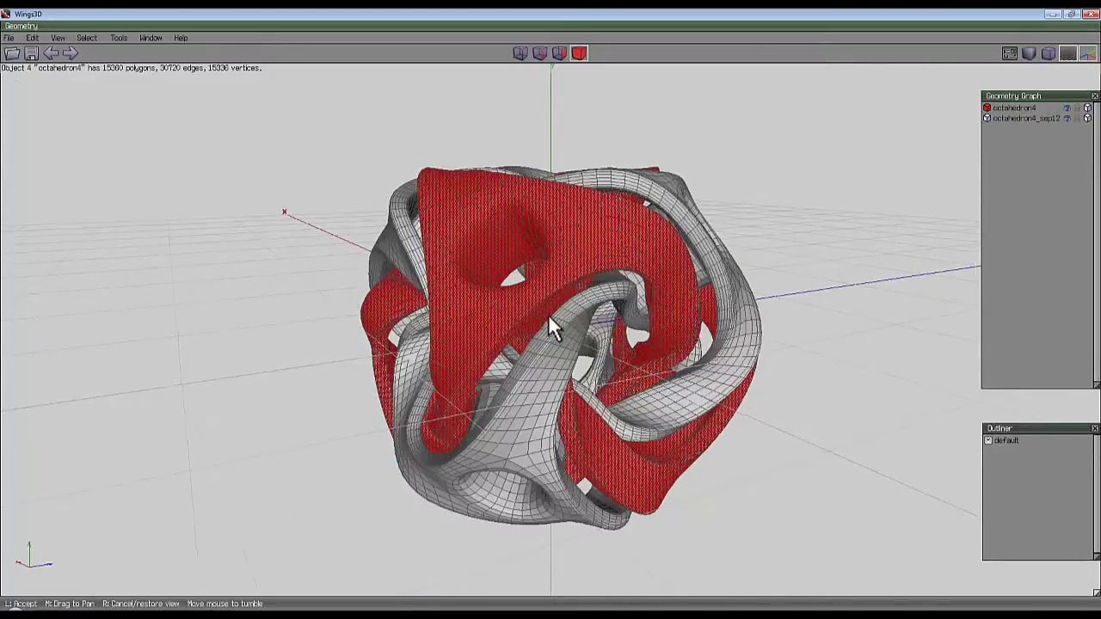
pyautogui.click(548, 319)
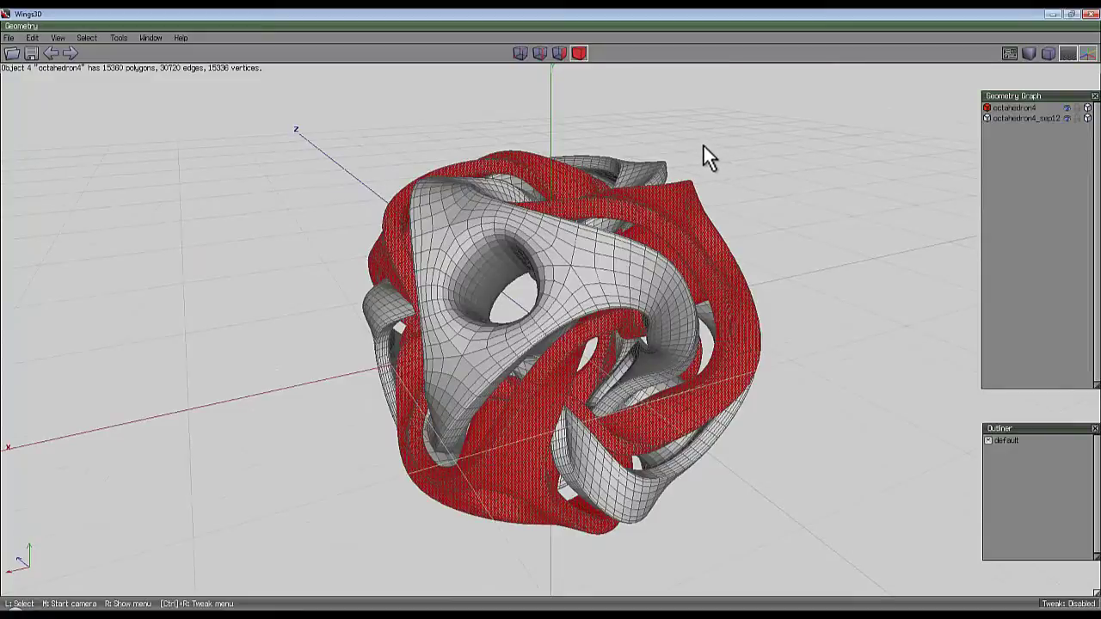
# Assign a new material named 1 with a pale yellow diffuse colour to all faces of octahedron4.
pyautogui.click(560, 53)
pyautogui.rightClick(650, 112)
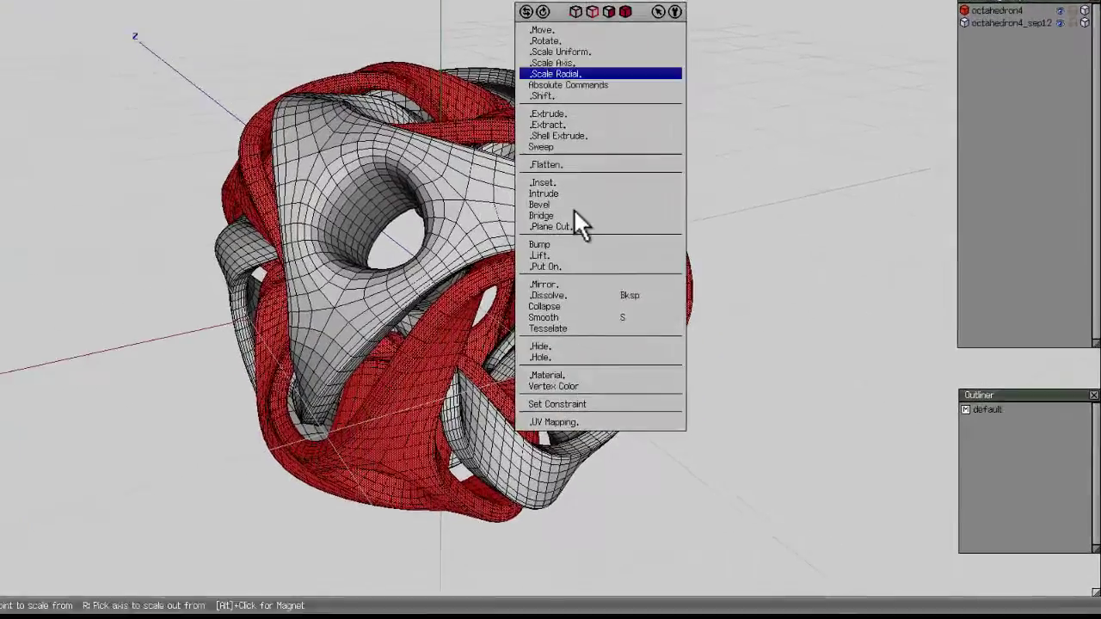
pyautogui.click(499, 330)
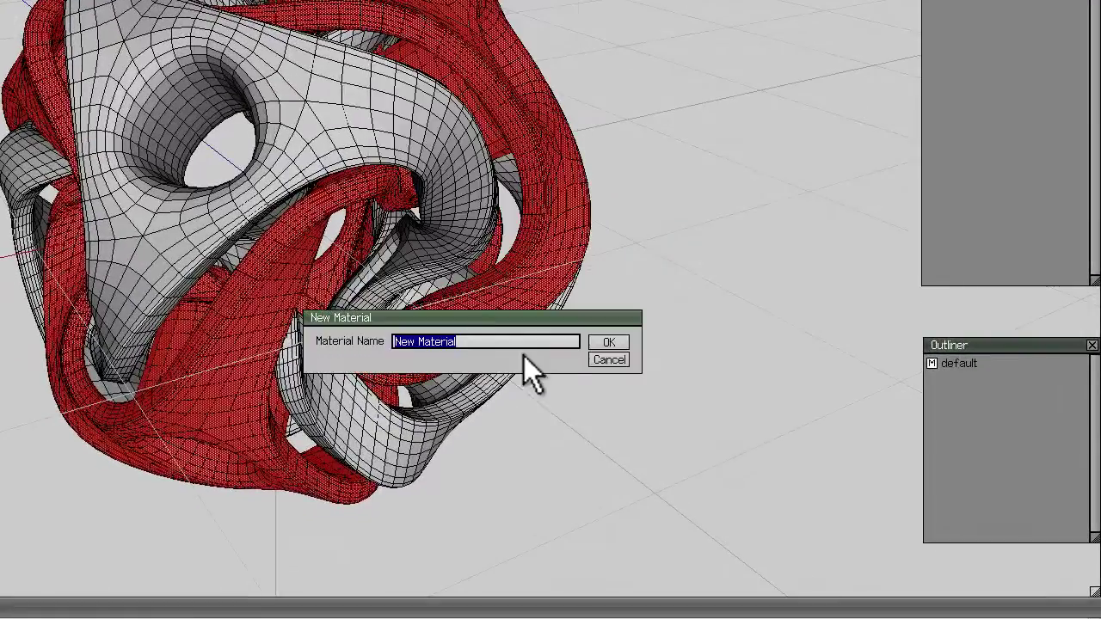
pyautogui.write('1')
pyautogui.click(609, 343)
pyautogui.click(710, 356)
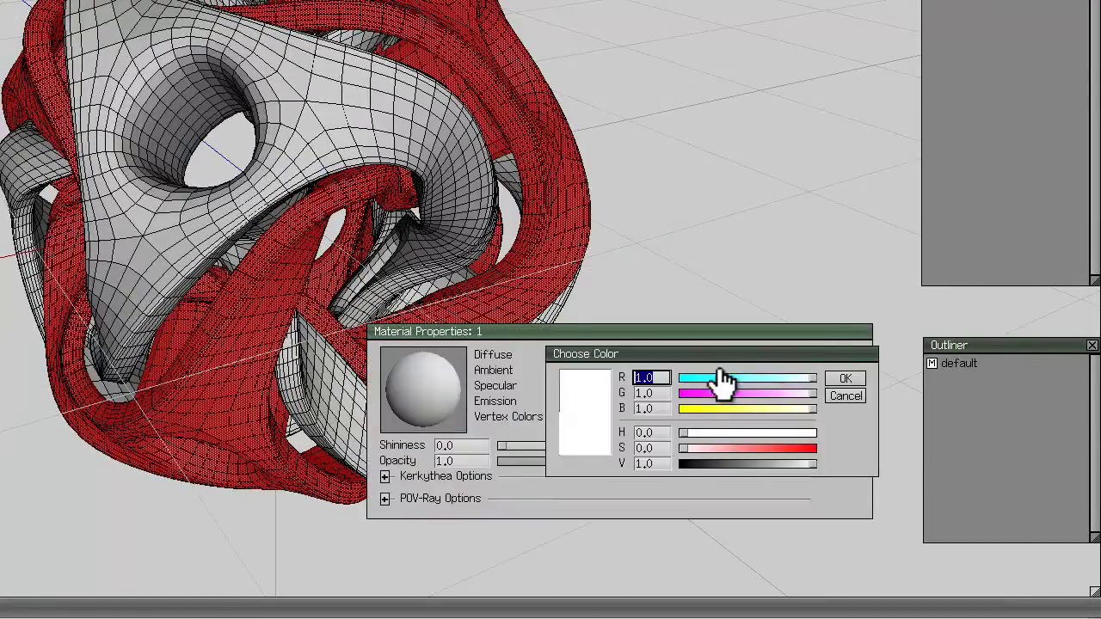
pyautogui.click(754, 410)
pyautogui.click(847, 379)
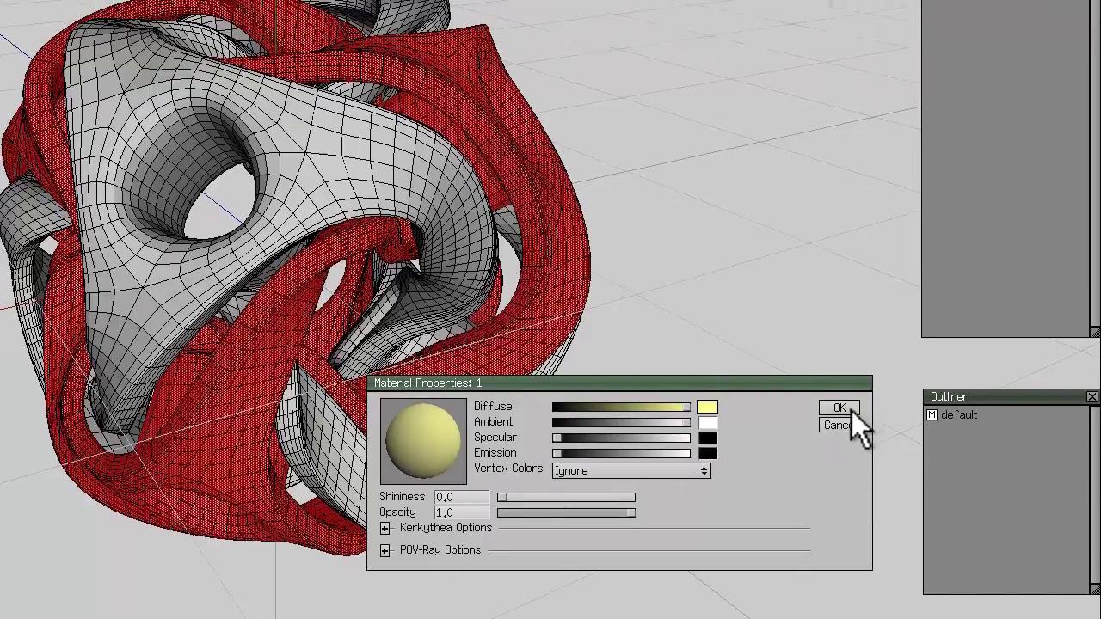
pyautogui.click(838, 356)
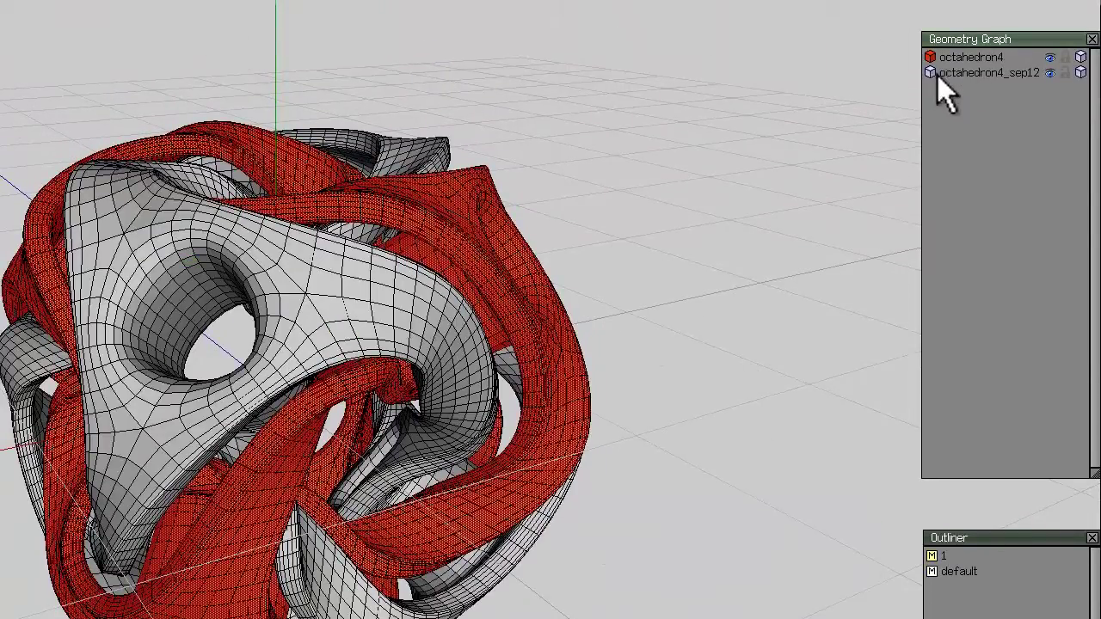
# Select only octahedron4_sep12, assign it a new material named 2 with a cyan diffuse colour, and clear the selection.
pyautogui.click(930, 72)
pyautogui.click(930, 57)
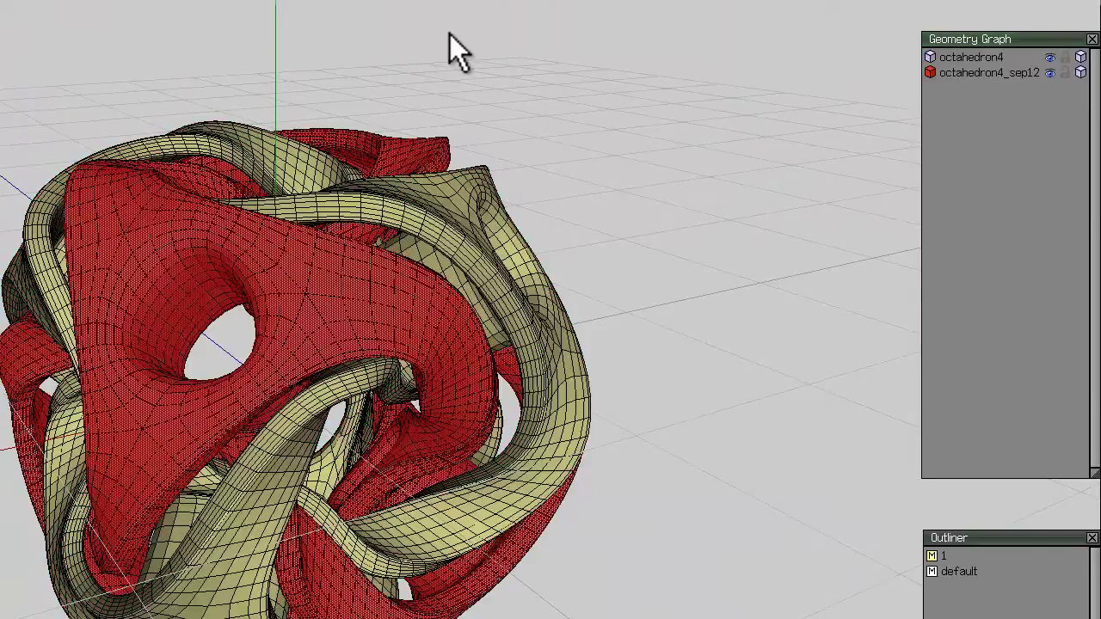
pyautogui.rightClick(450, 36)
pyautogui.click(509, 485)
pyautogui.write('2')
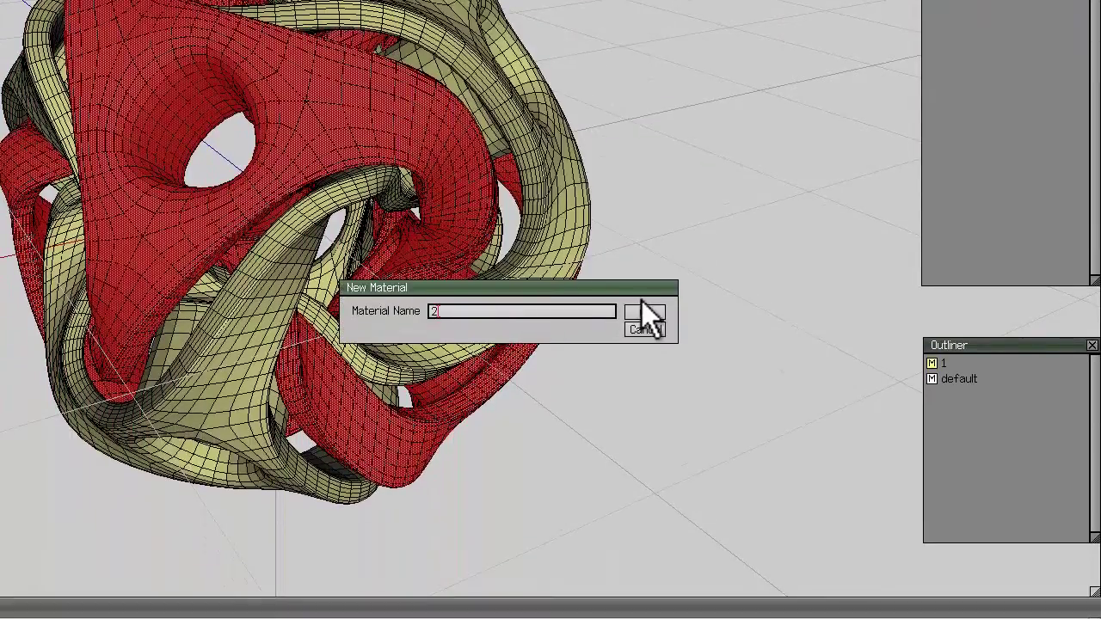
pyautogui.click(658, 312)
pyautogui.click(755, 332)
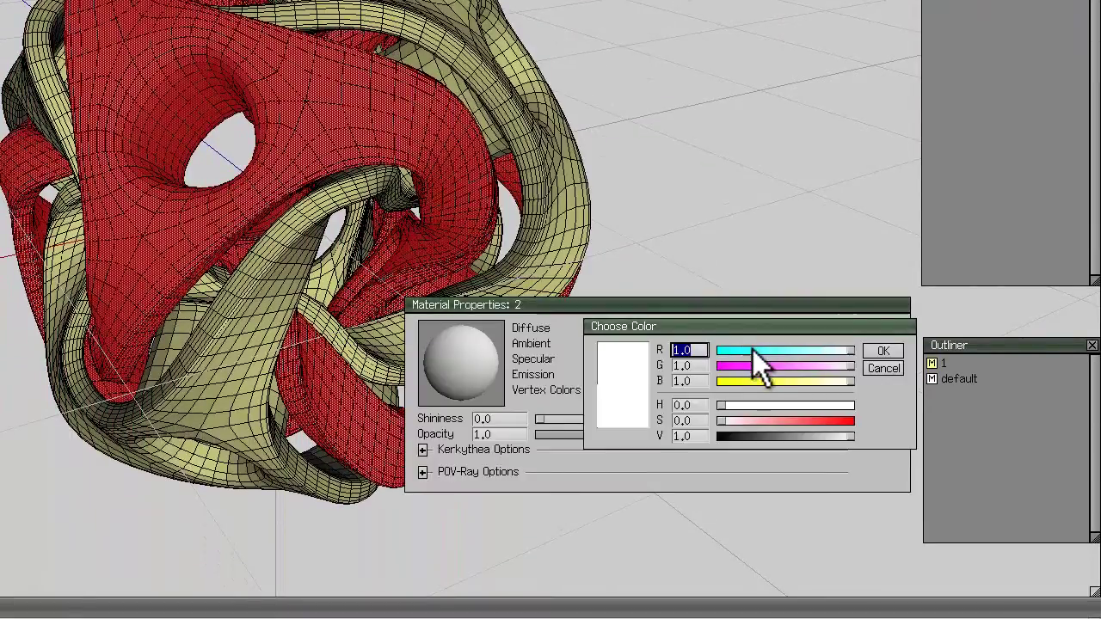
pyautogui.click(767, 350)
pyautogui.click(882, 352)
pyautogui.click(872, 331)
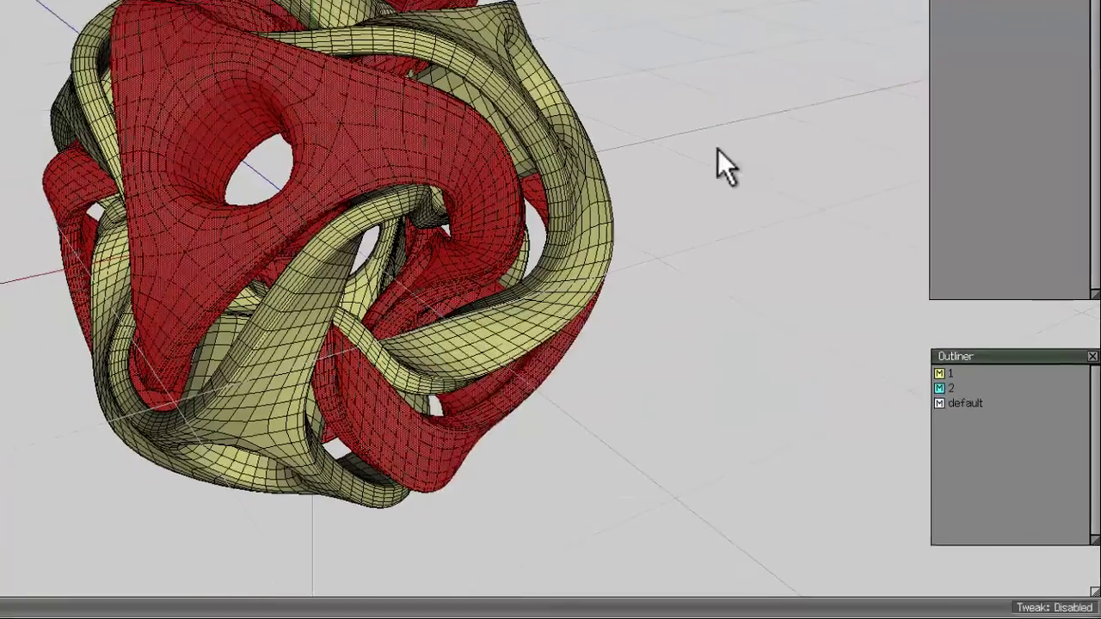
pyautogui.press('space')
# Export the two-coloured interlocking sculpture as a Wavefront OBJ file named Test_2_octa.
pyautogui.middleClick(785, 174)
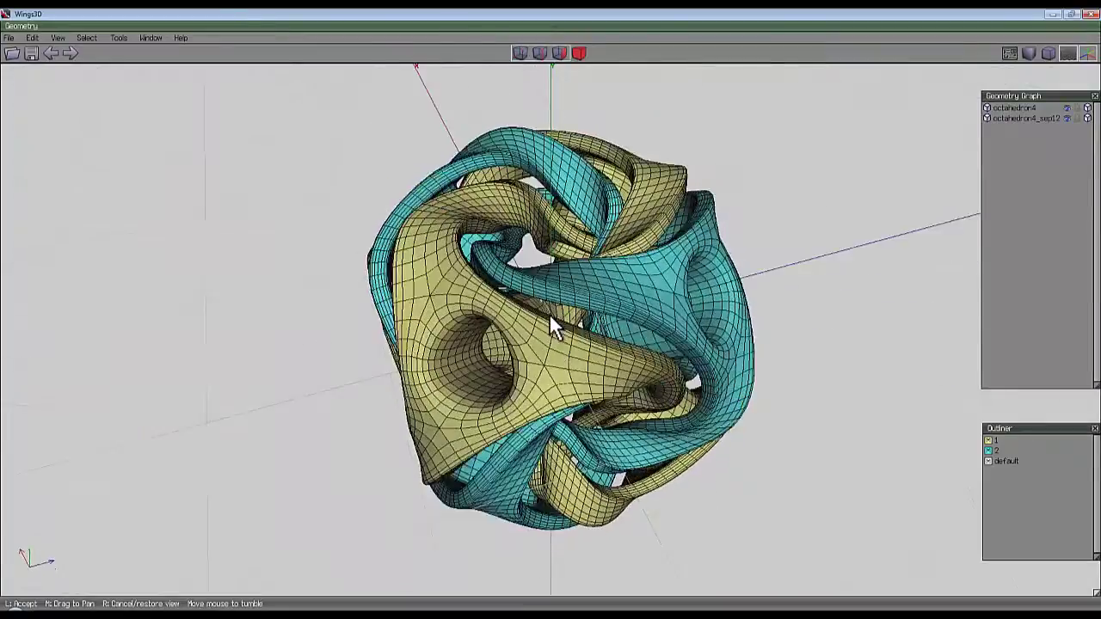
pyautogui.click(550, 315)
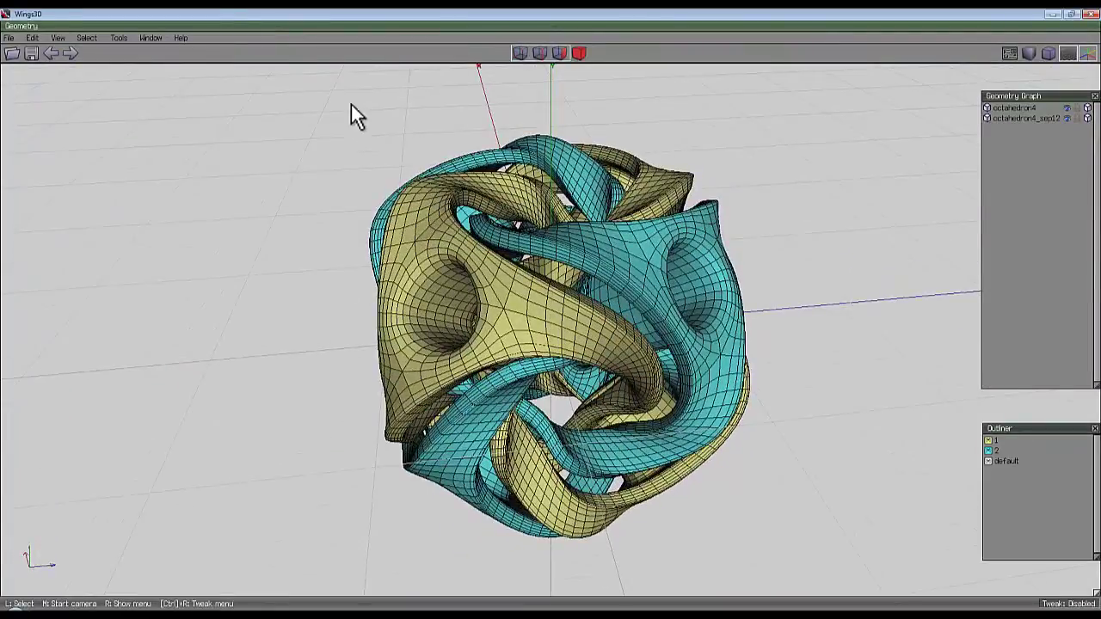
pyautogui.middleClick(225, 105)
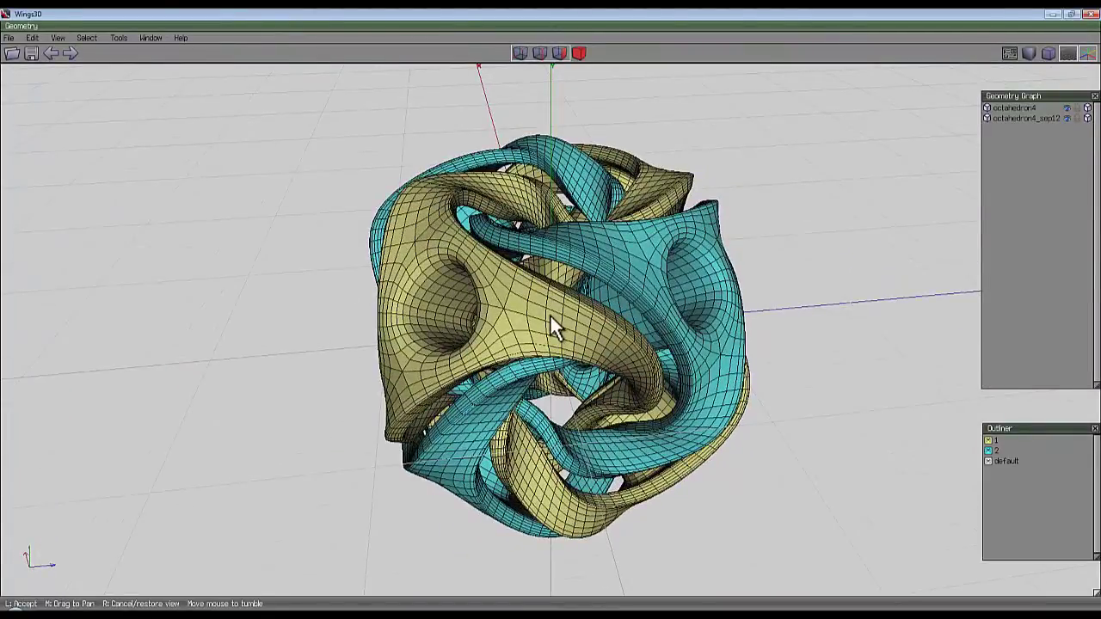
pyautogui.click(550, 314)
pyautogui.click(9, 38)
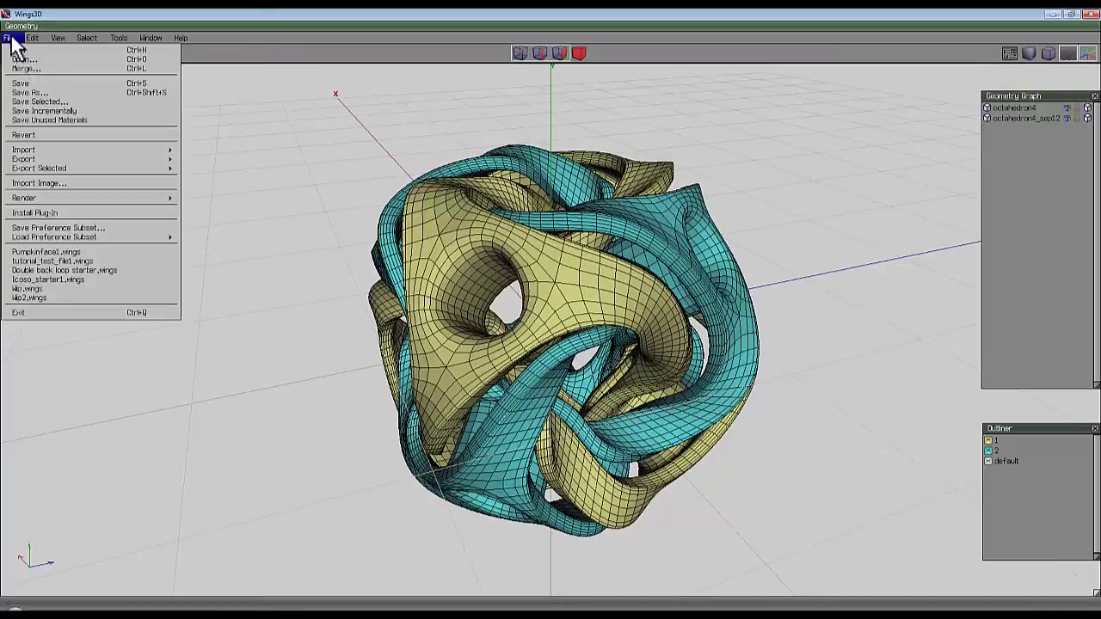
pyautogui.moveTo(34, 160)
pyautogui.click(255, 225)
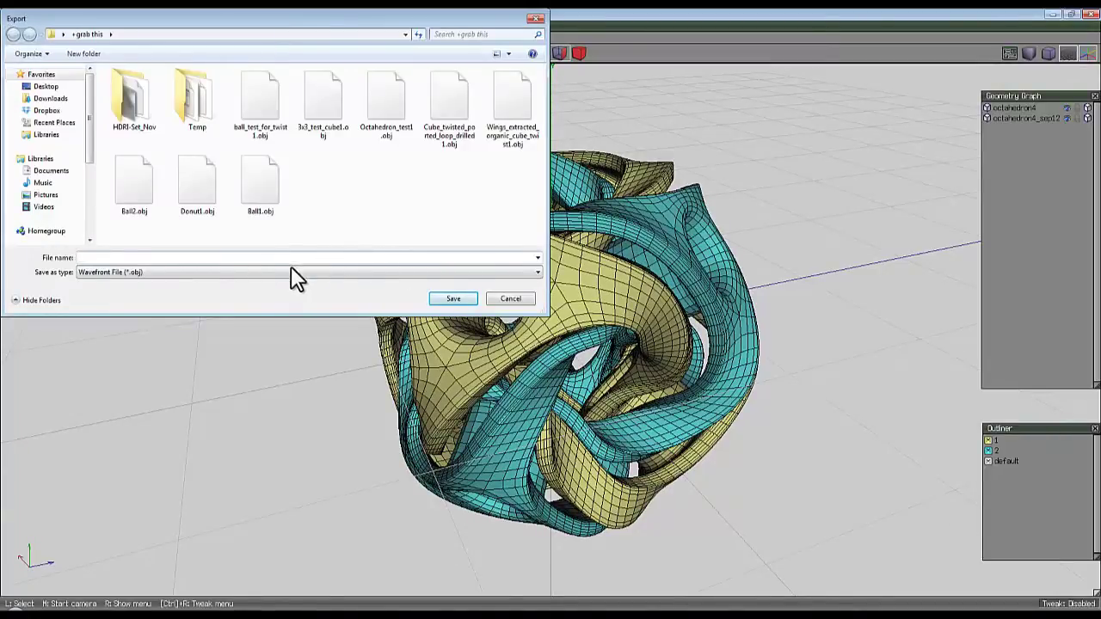
pyautogui.write('Test_2')
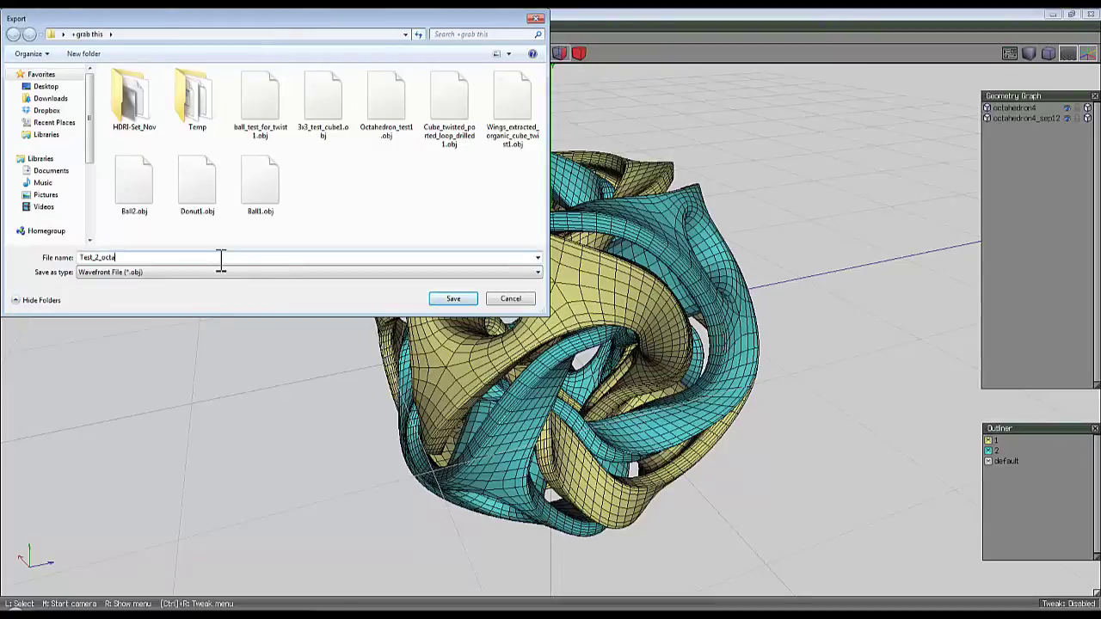
pyautogui.write('_octa')
pyautogui.press('Return')
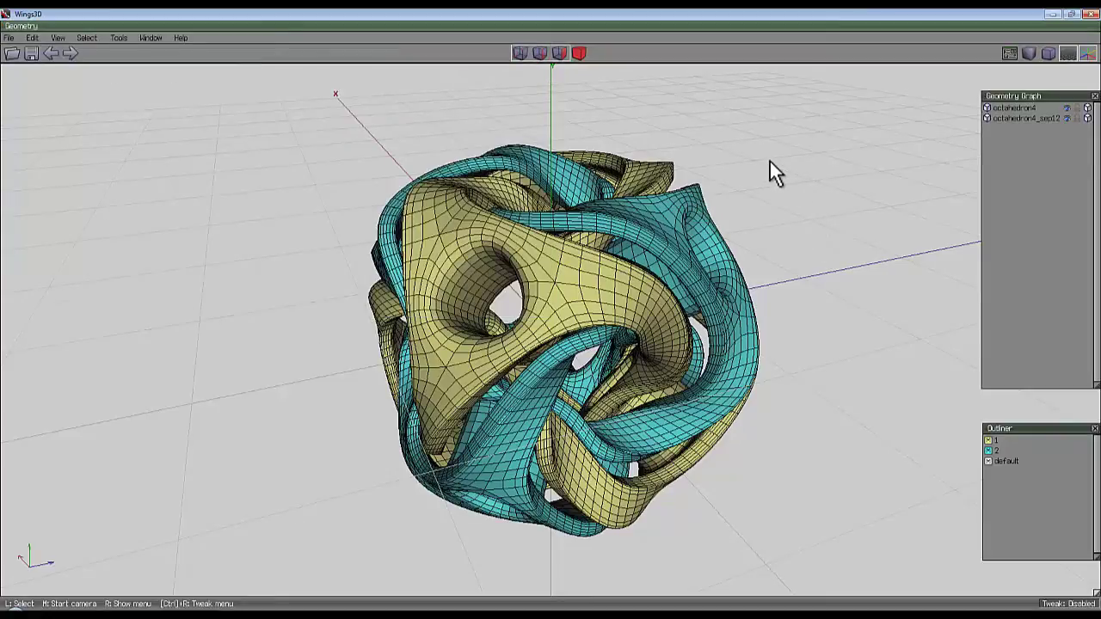
# Look over the coloured sculpture from other angles and delete both of its interlocking parts from the scene.
pyautogui.middleClick(770, 162)
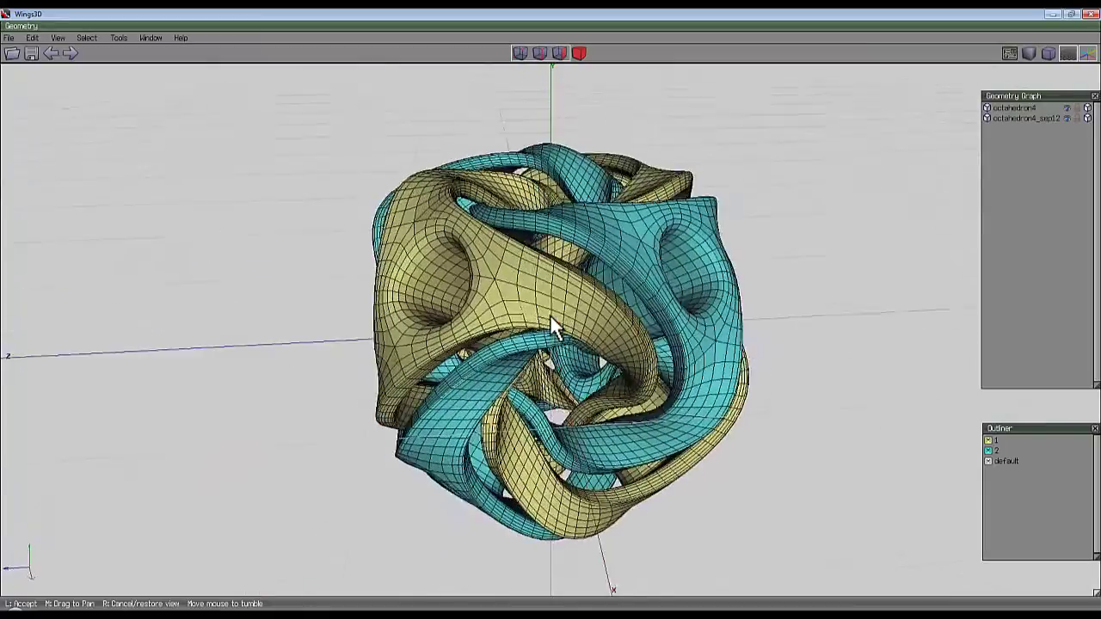
pyautogui.click(549, 313)
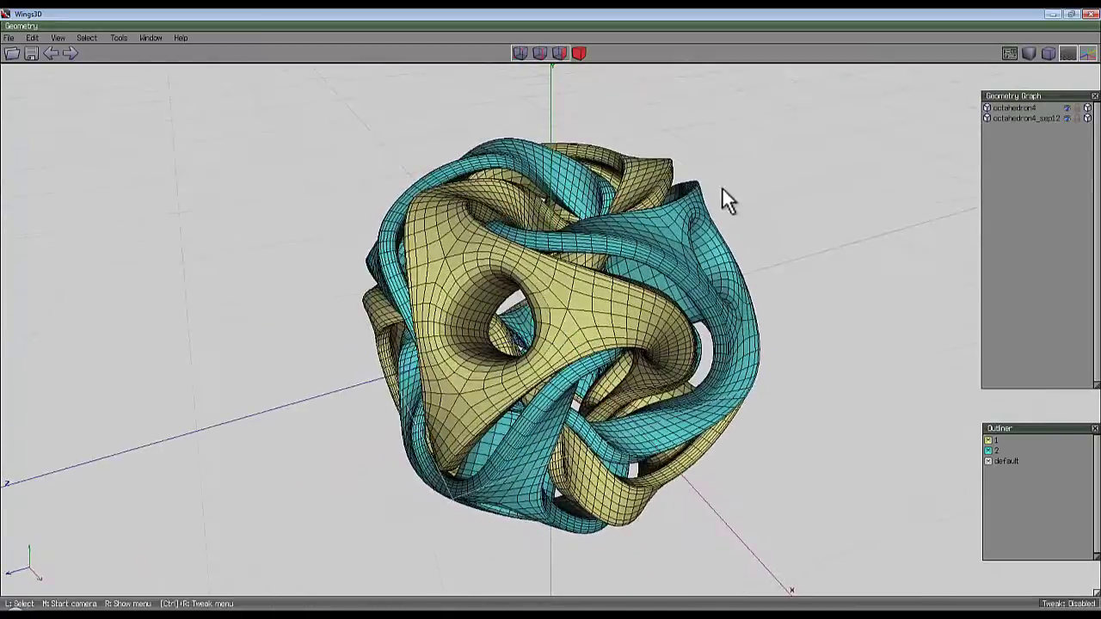
pyautogui.middleClick(800, 163)
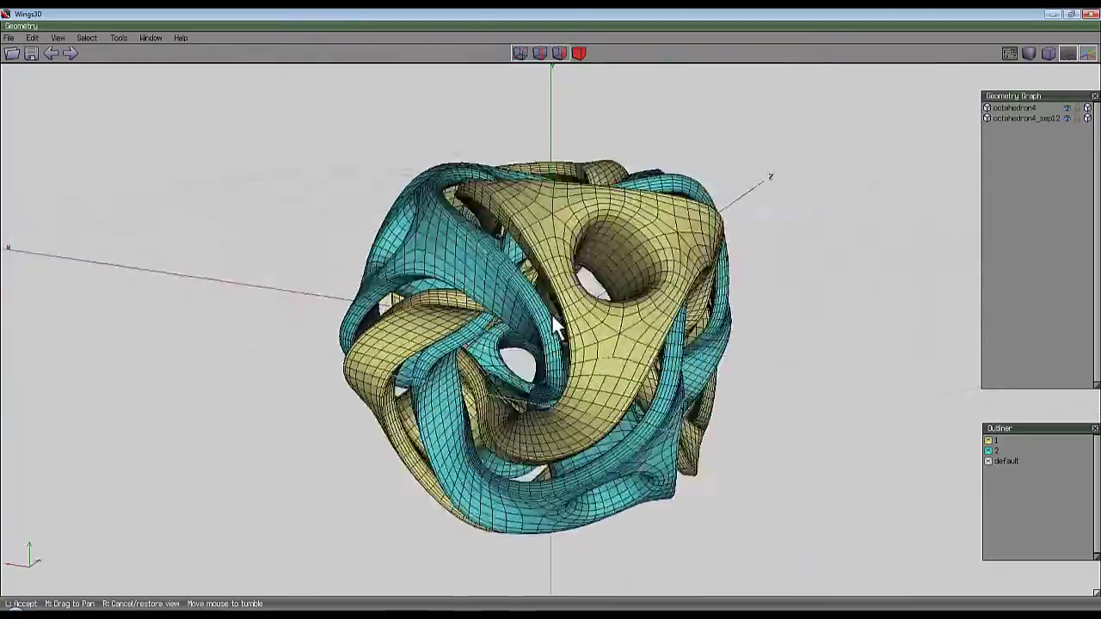
pyautogui.click(551, 316)
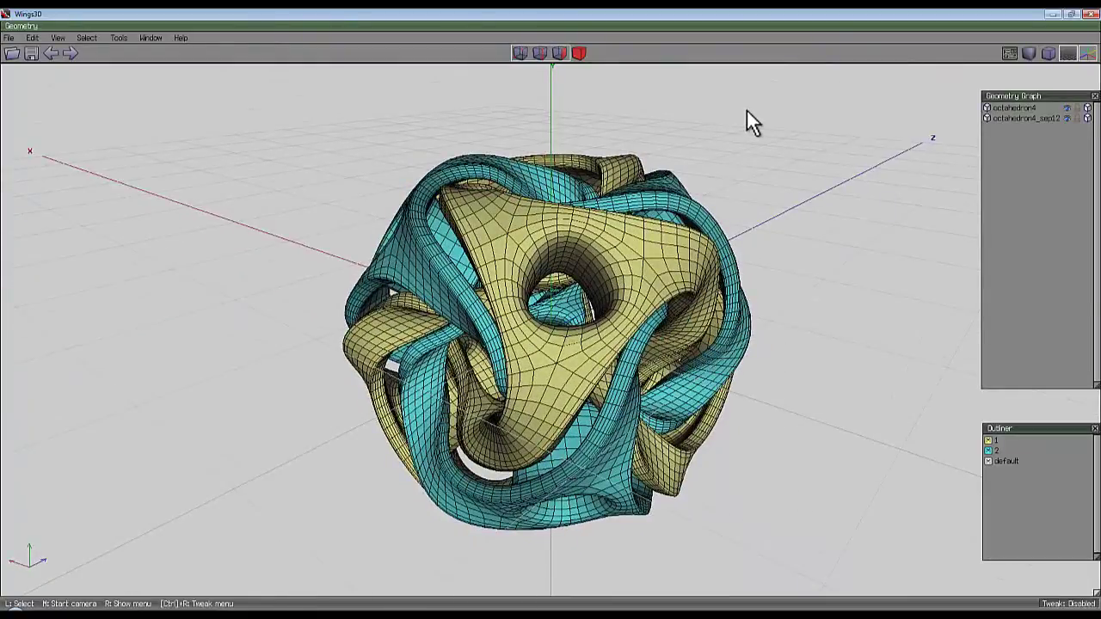
pyautogui.press('b')
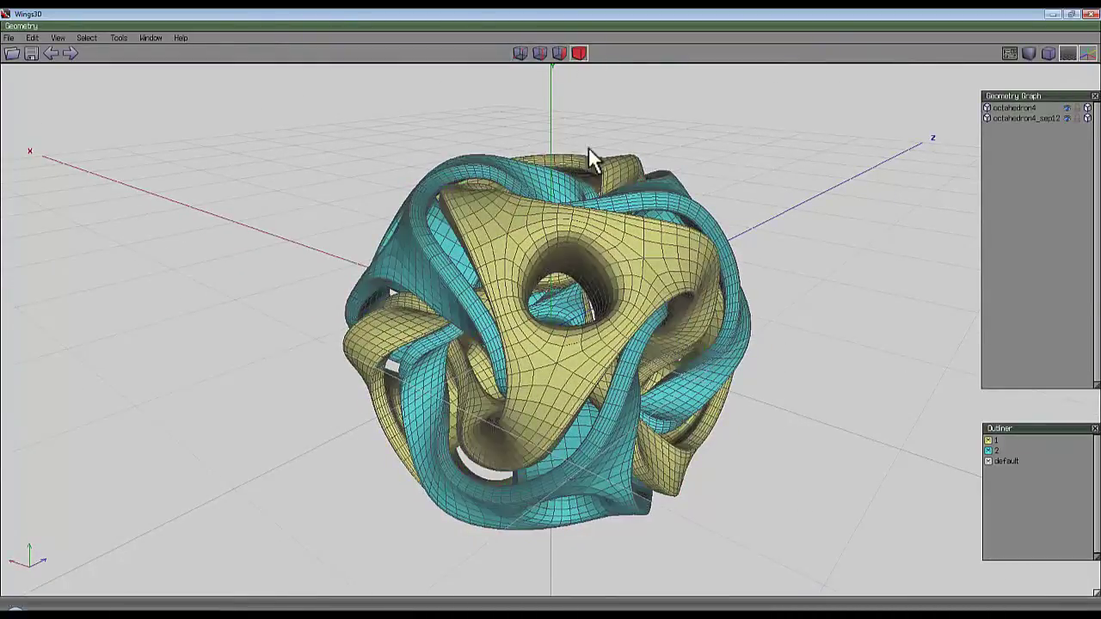
pyautogui.click(654, 285)
pyautogui.press('Delete')
pyautogui.click(680, 237)
pyautogui.press('Delete')
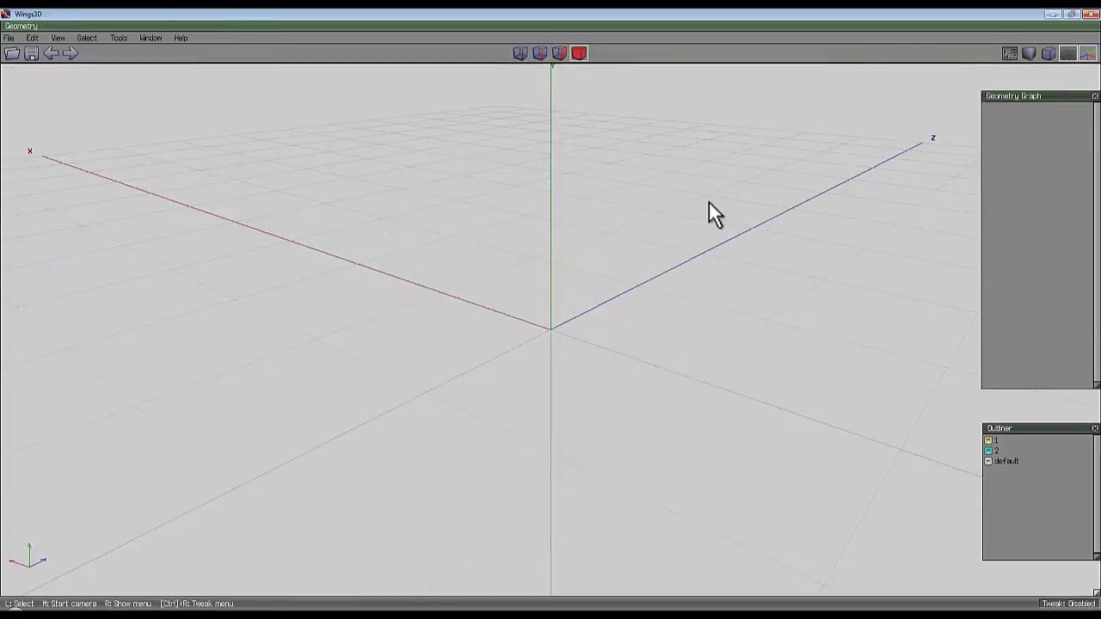
# Create a default cube in the empty scene.
pyautogui.rightClick(481, 191)
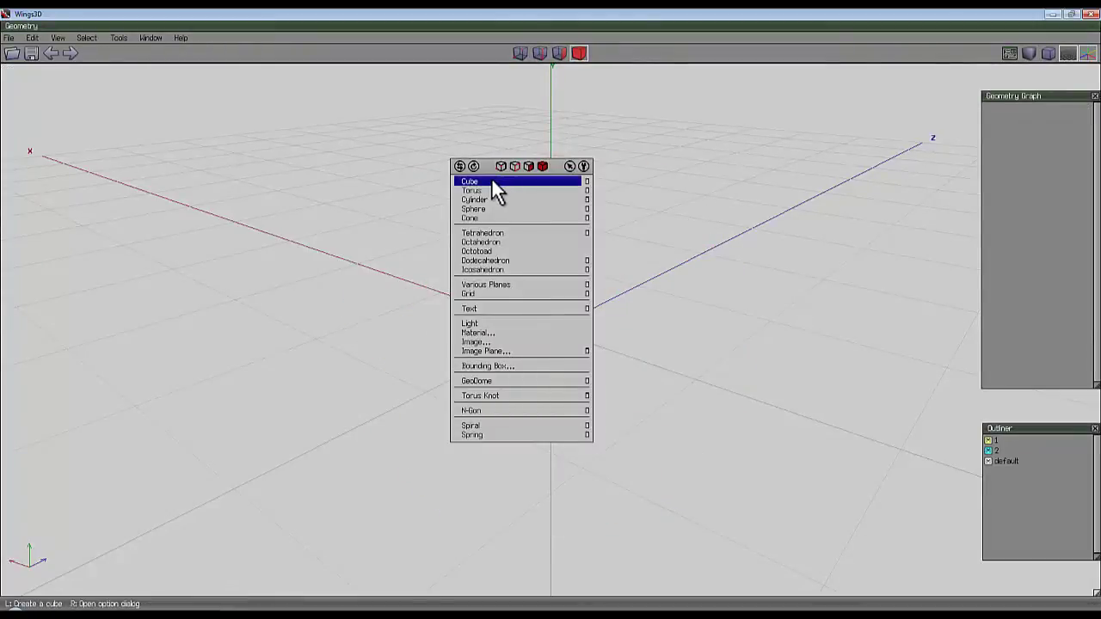
pyautogui.click(494, 180)
pyautogui.middleClick(556, 188)
pyautogui.scroll(-8, 549, 314)
pyautogui.click(549, 314)
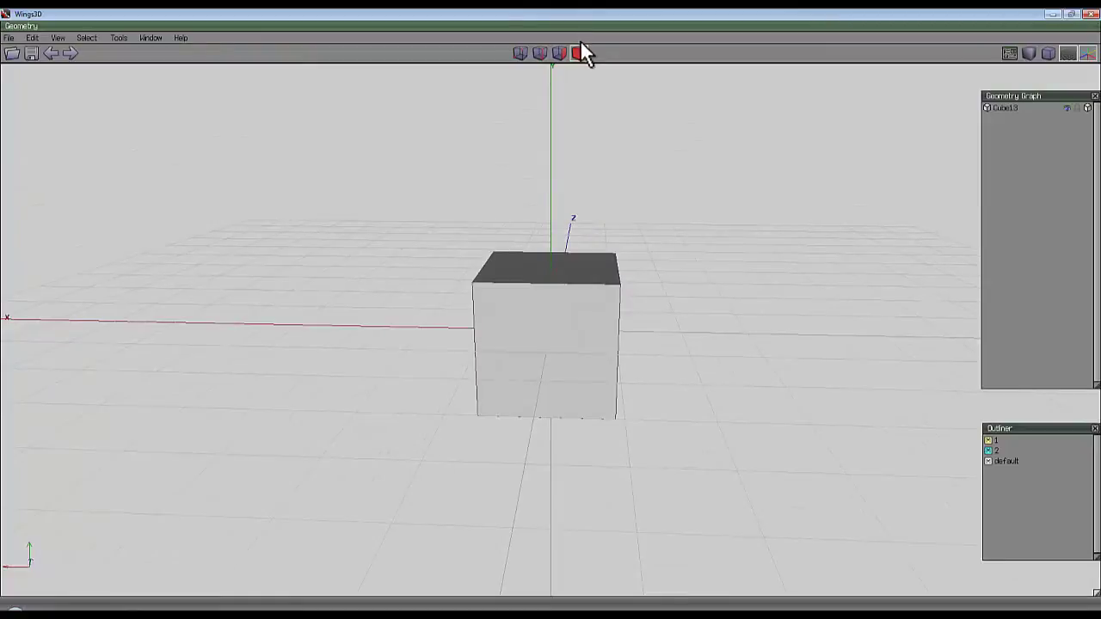
# Select all six faces of the cube and Inset them by 80%.
pyautogui.click(555, 318)
pyautogui.click(559, 53)
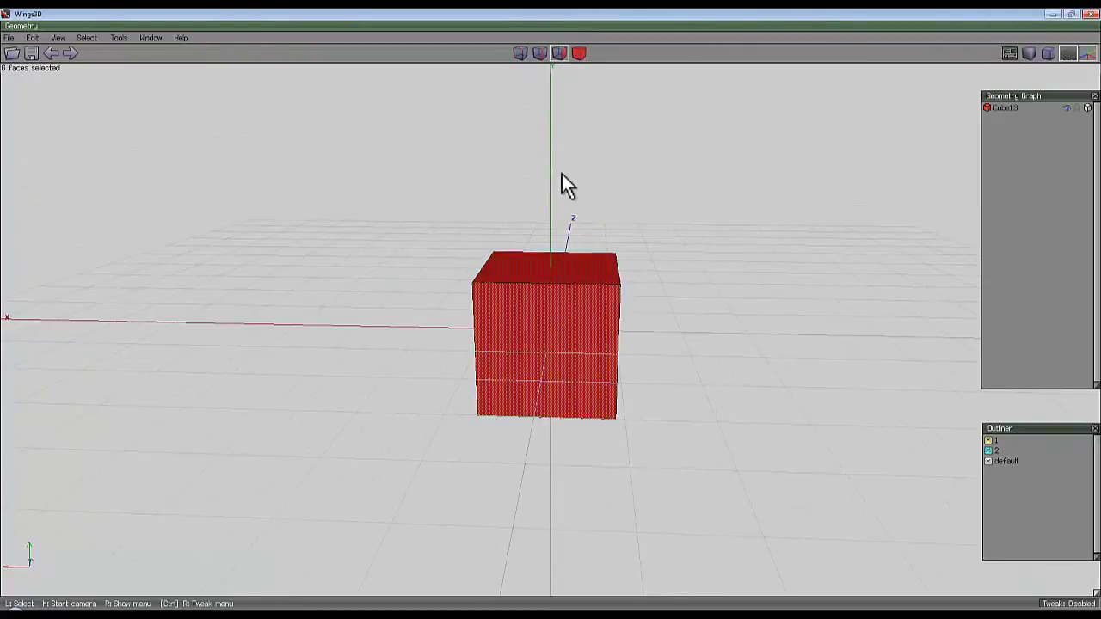
pyautogui.rightClick(561, 176)
pyautogui.click(568, 313)
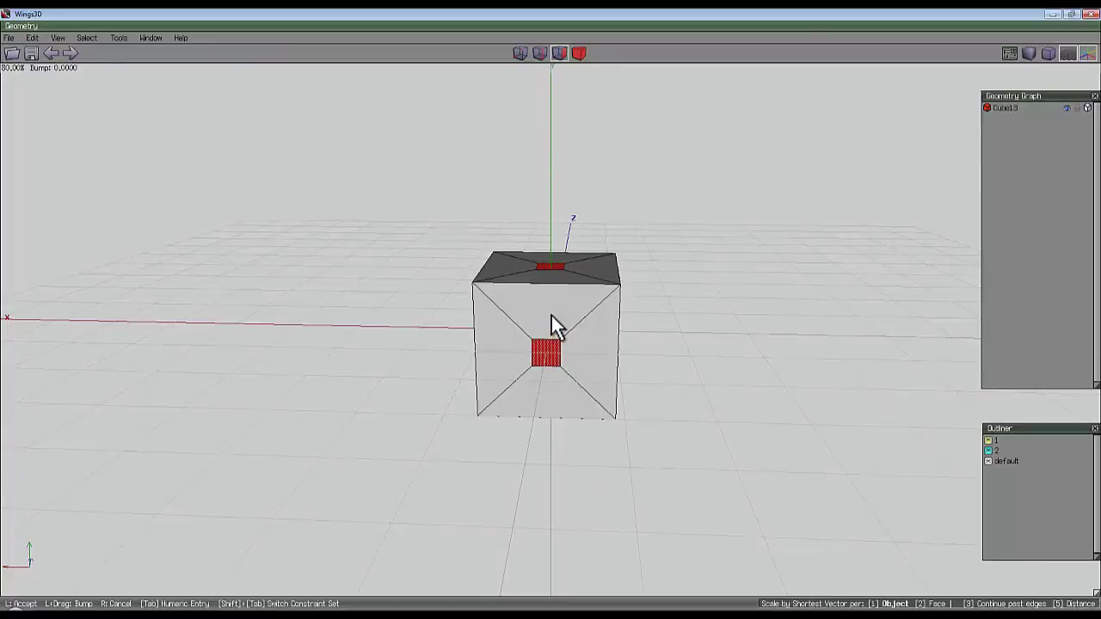
pyautogui.click(551, 315)
# Select the cube's eight corner vertices and Bevel them by 0.9.
pyautogui.middleClick(551, 315)
pyautogui.click(551, 315)
pyautogui.press('space')
pyautogui.click(522, 52)
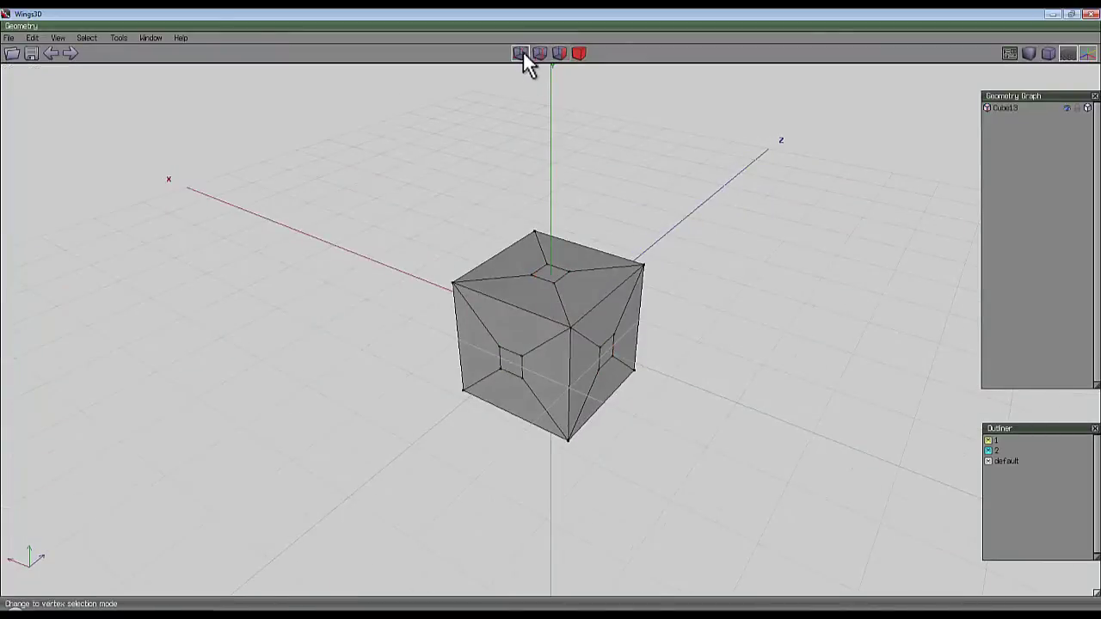
pyautogui.click(563, 324)
pyautogui.press('i')
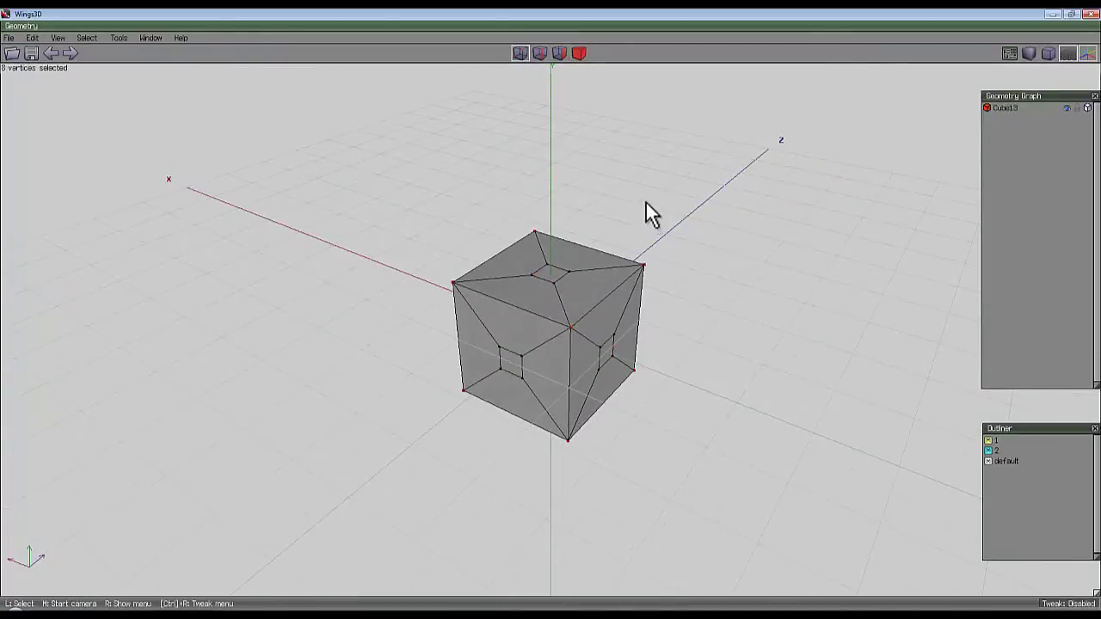
pyautogui.rightClick(645, 201)
pyautogui.click(657, 361)
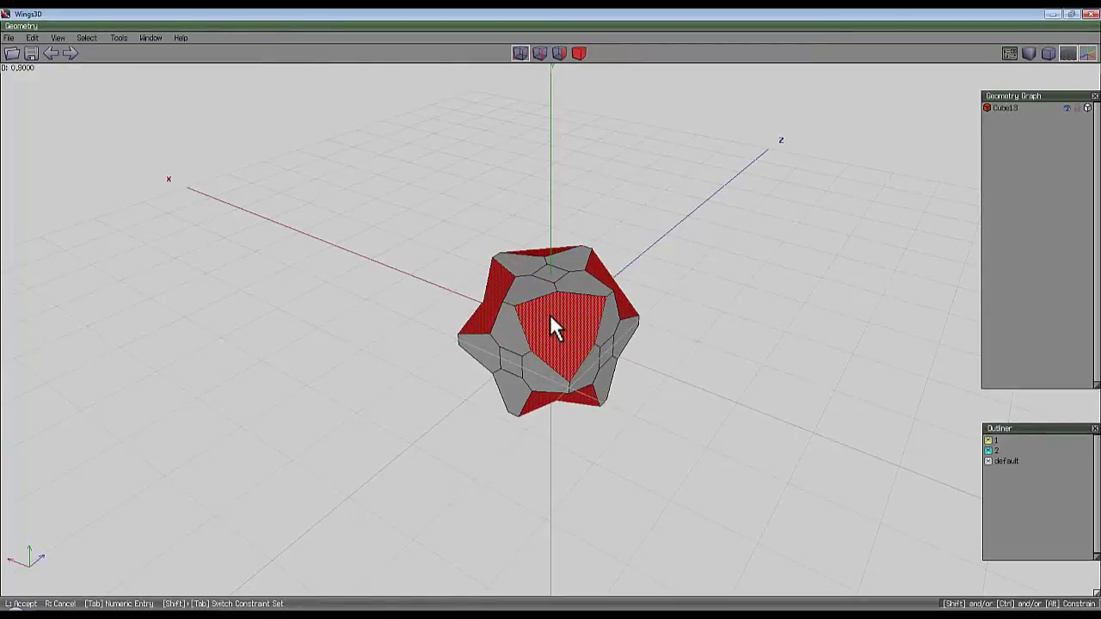
pyautogui.click(550, 314)
# Add the six small square centre faces to the selected bevelled corner faces and Intrude them by 0.6.
pyautogui.middleClick(674, 384)
pyautogui.click(551, 319)
pyautogui.click(570, 317)
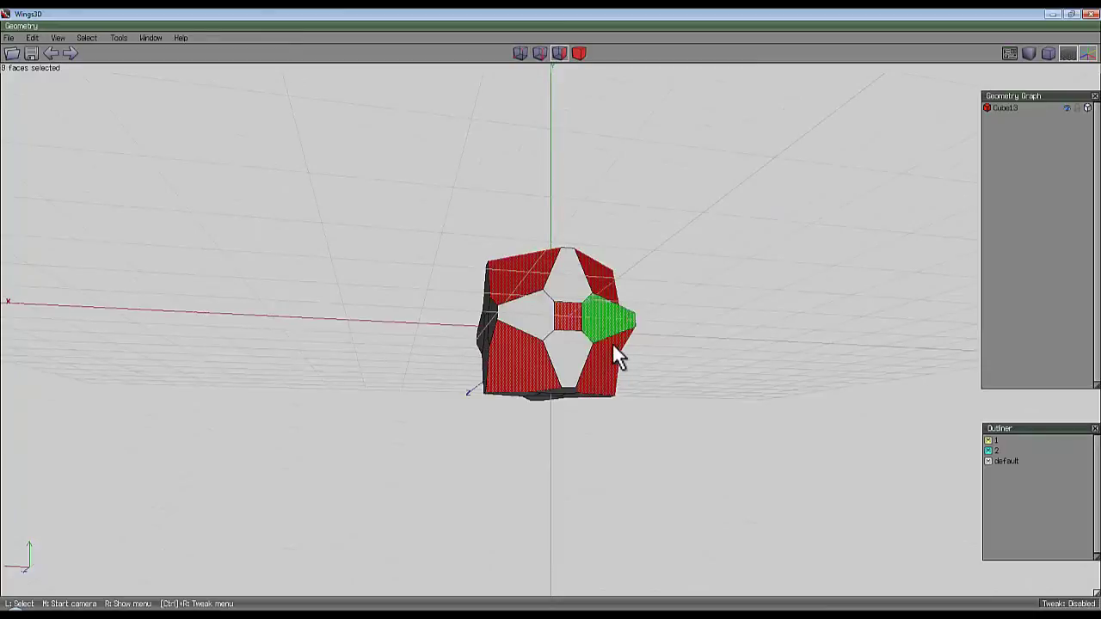
pyautogui.press('i')
pyautogui.middleClick(611, 351)
pyautogui.scroll(5, 551, 314)
pyautogui.click(551, 314)
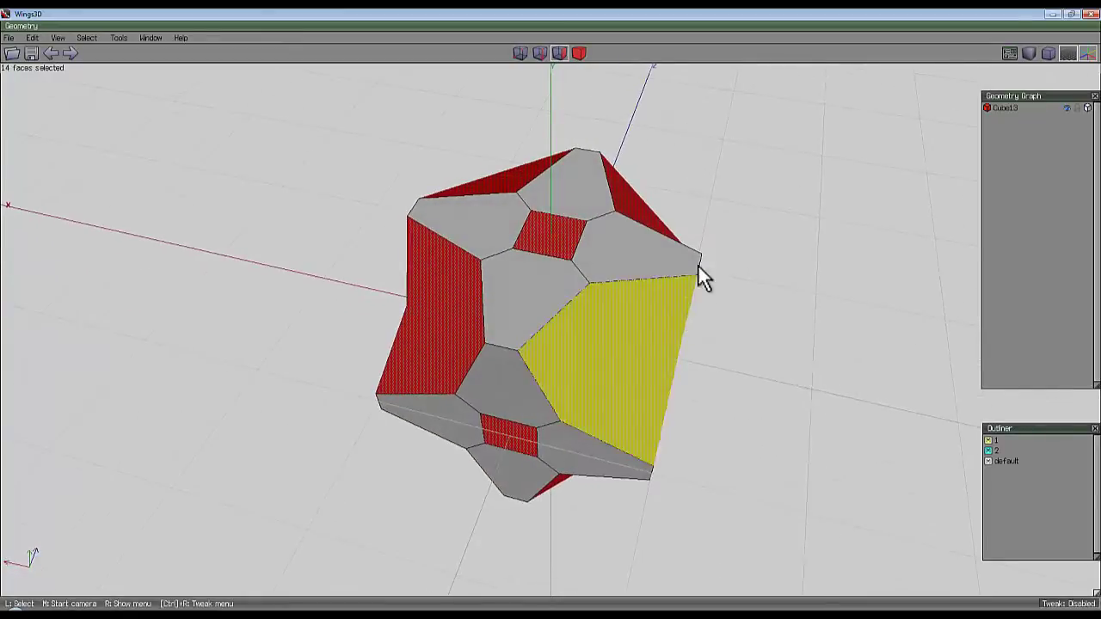
pyautogui.rightClick(697, 277)
pyautogui.click(730, 357)
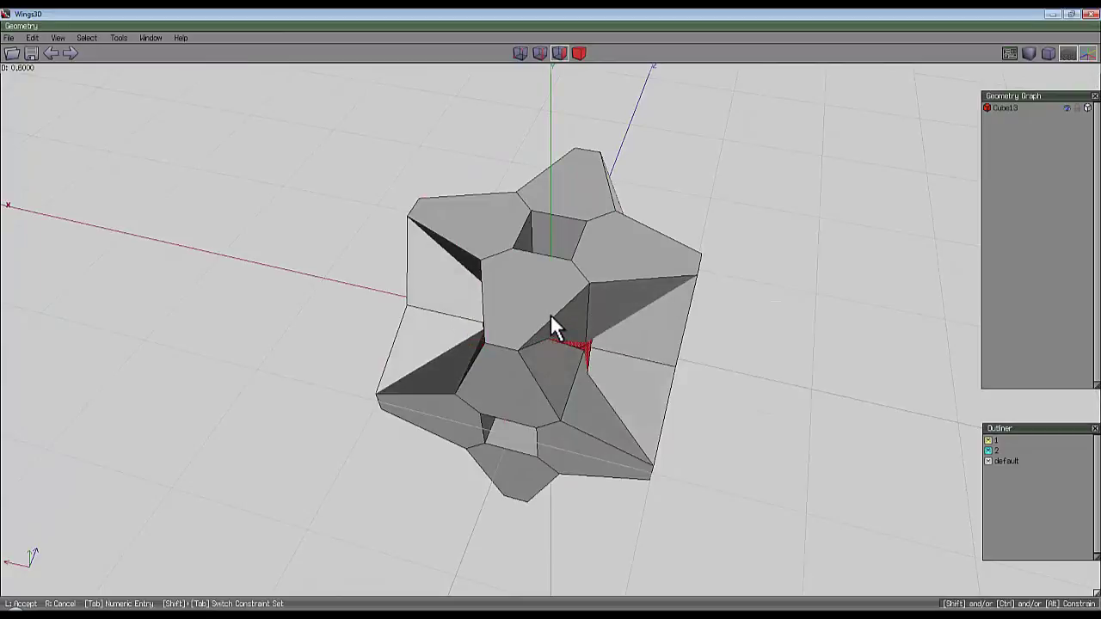
pyautogui.click(550, 314)
# Select a short outer tip edge of one lobe, extend the selection to all matching edges and their loops, and Circularise them at 100%.
pyautogui.middleClick(550, 314)
pyautogui.click(549, 314)
pyautogui.press('space')
pyautogui.click(542, 253)
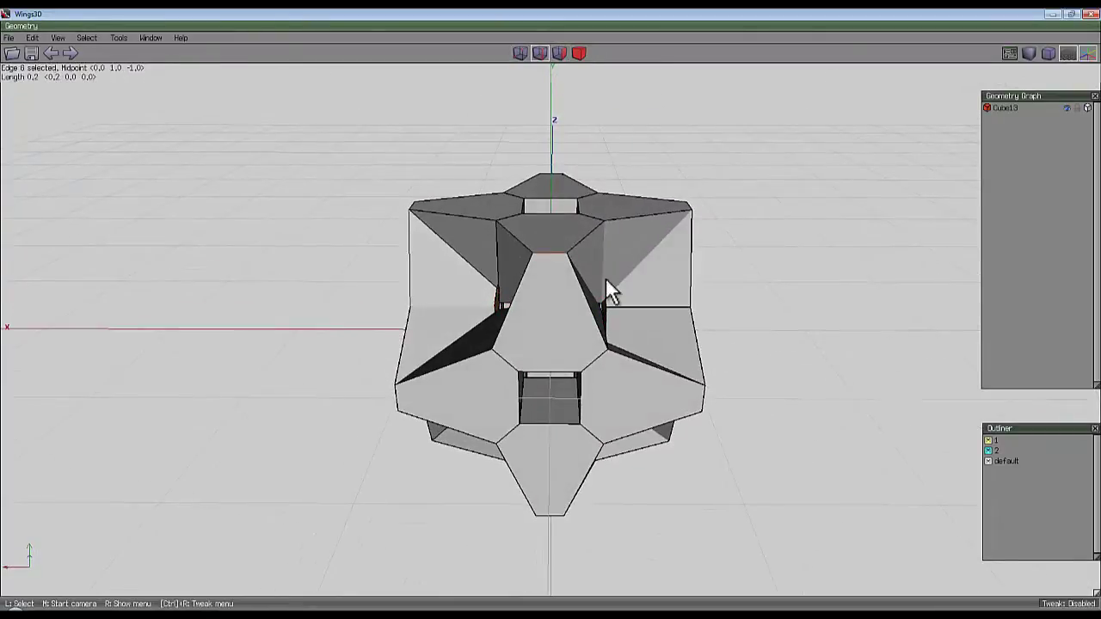
pyautogui.press('l')
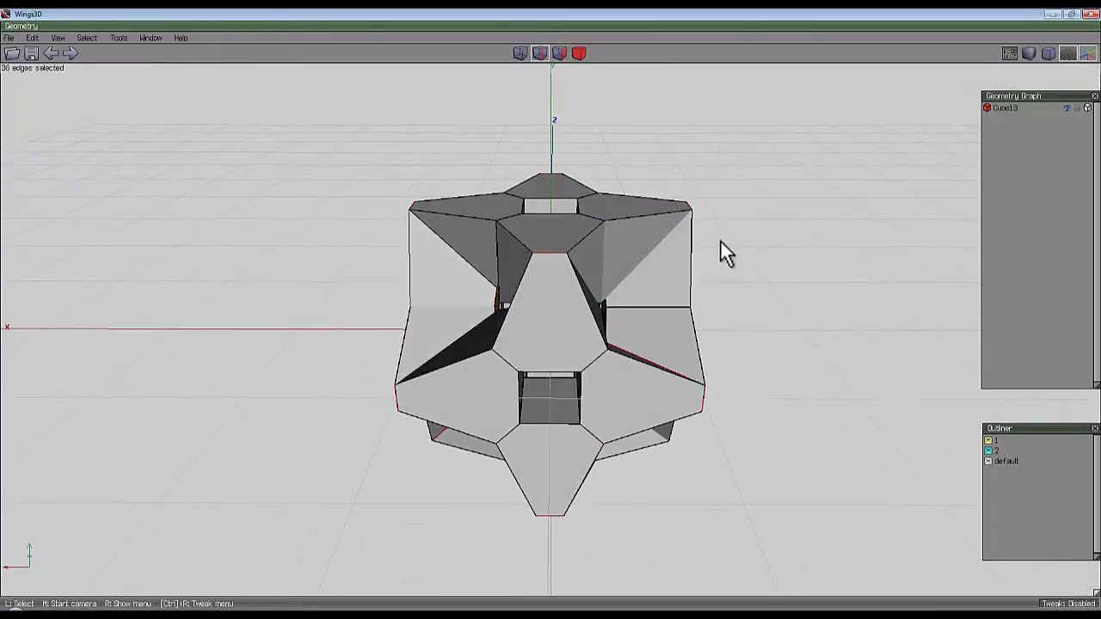
pyautogui.rightClick(707, 236)
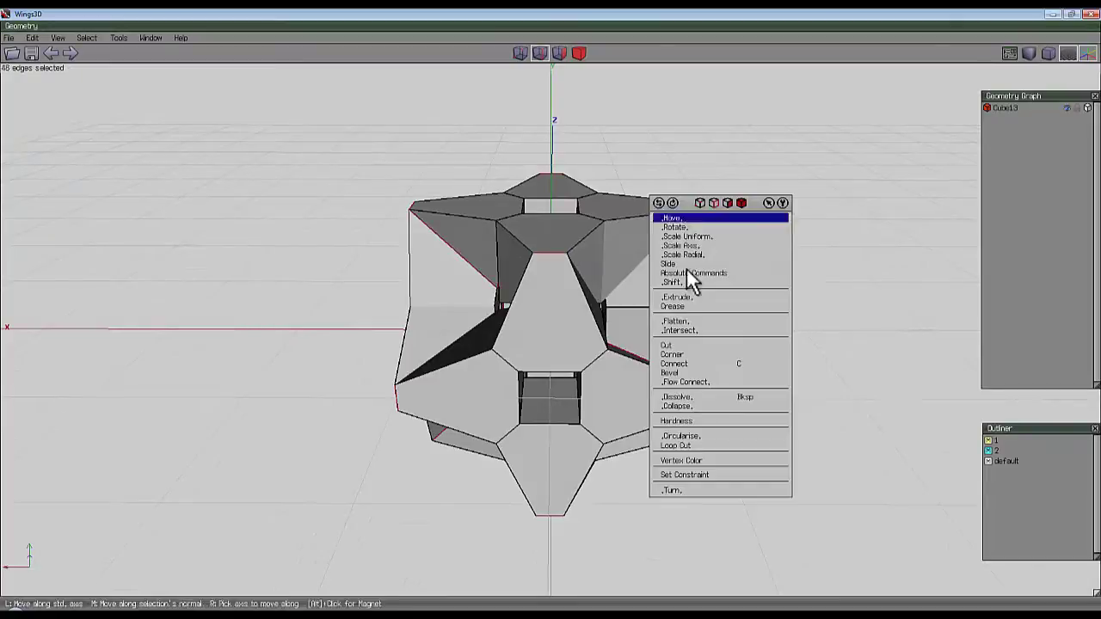
pyautogui.click(695, 435)
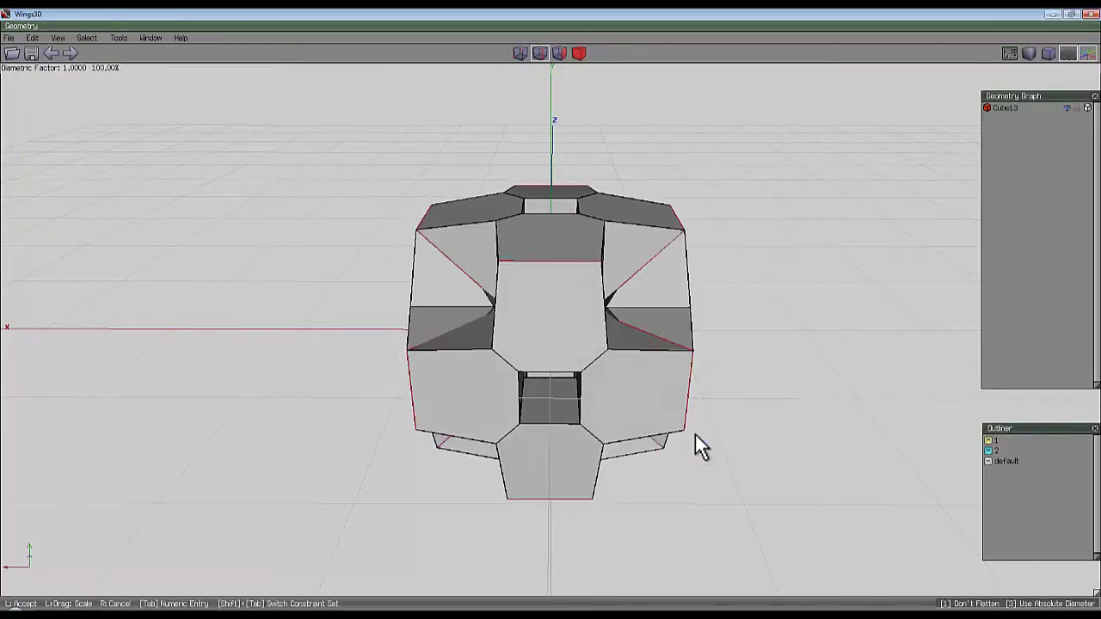
pyautogui.click(695, 434)
# Loop Cut the sculpture along the selected circularised edges to divide it into separate bodies.
pyautogui.middleClick(705, 422)
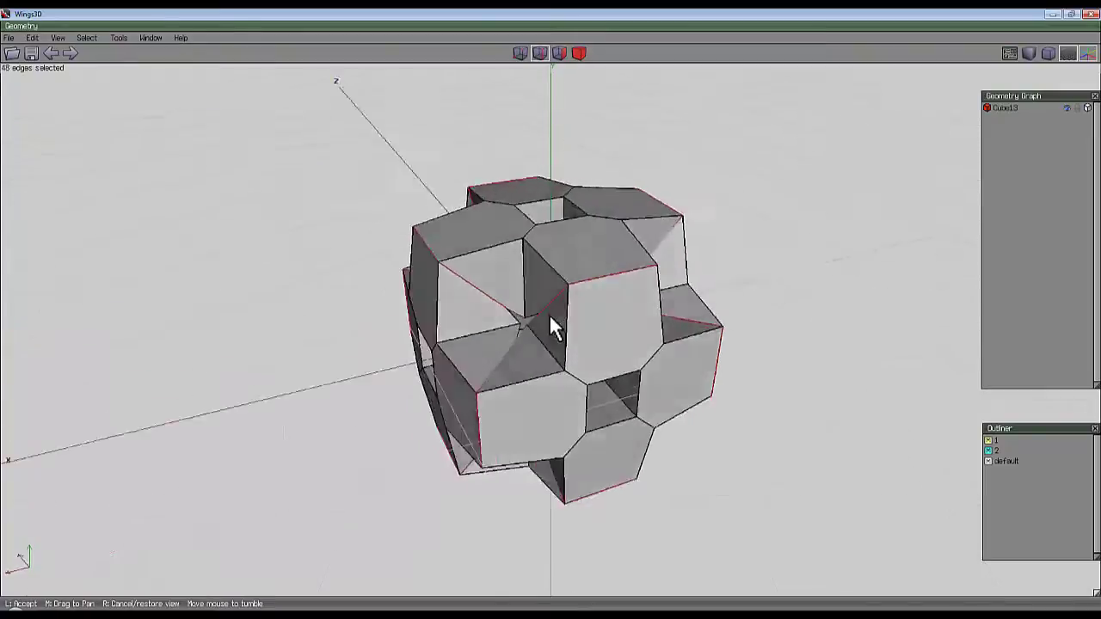
pyautogui.click(549, 315)
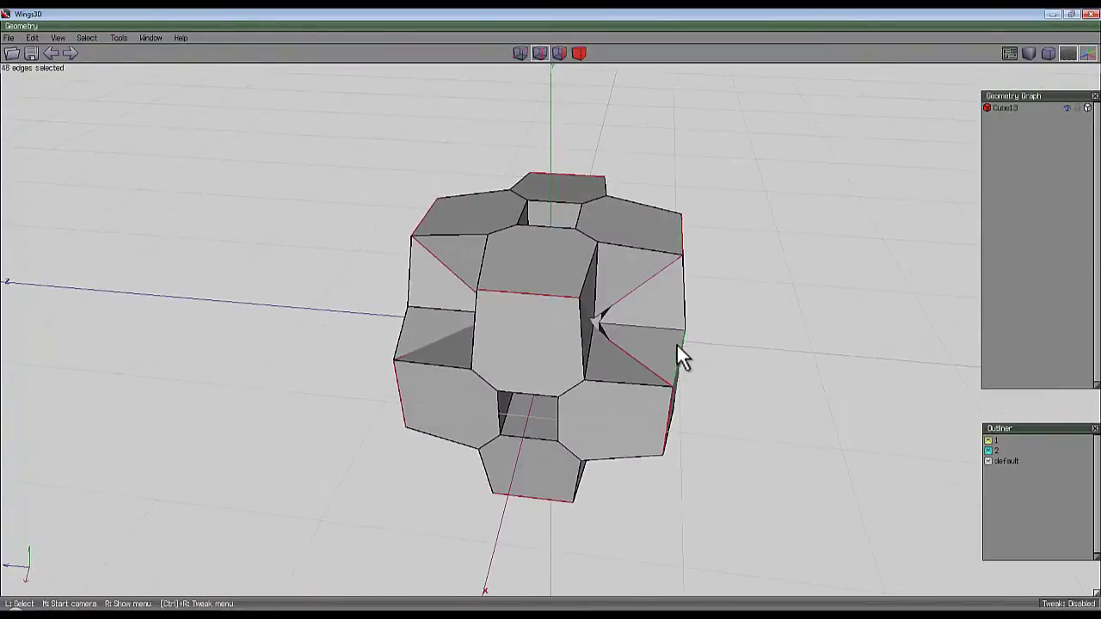
pyautogui.middleClick(609, 136)
pyautogui.click(547, 314)
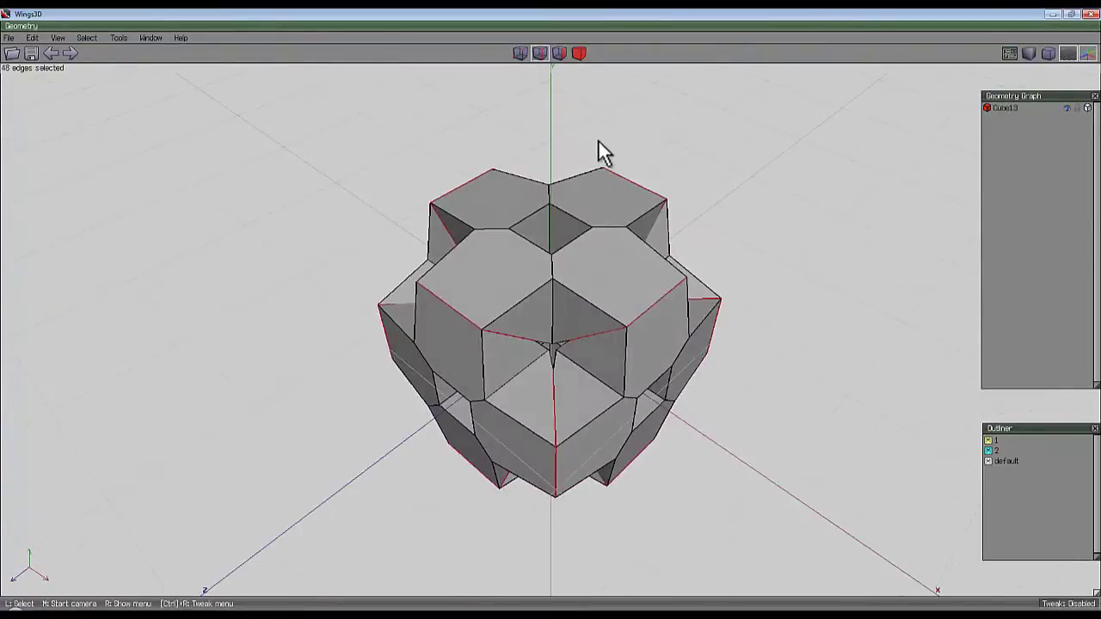
pyautogui.rightClick(546, 124)
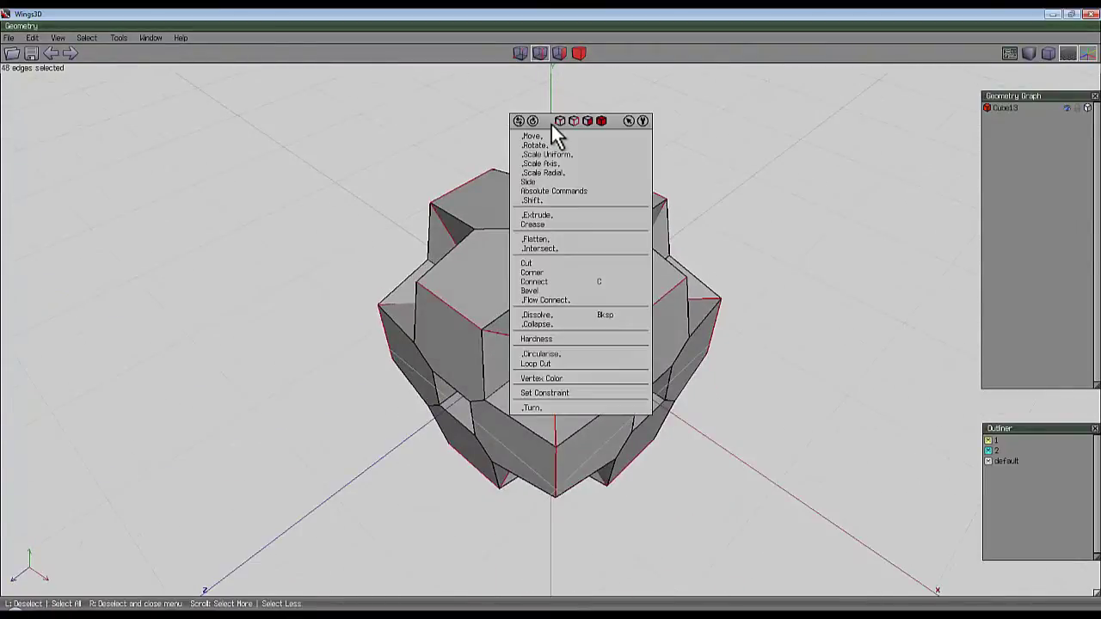
pyautogui.click(548, 362)
pyautogui.middleClick(690, 121)
pyautogui.click(550, 315)
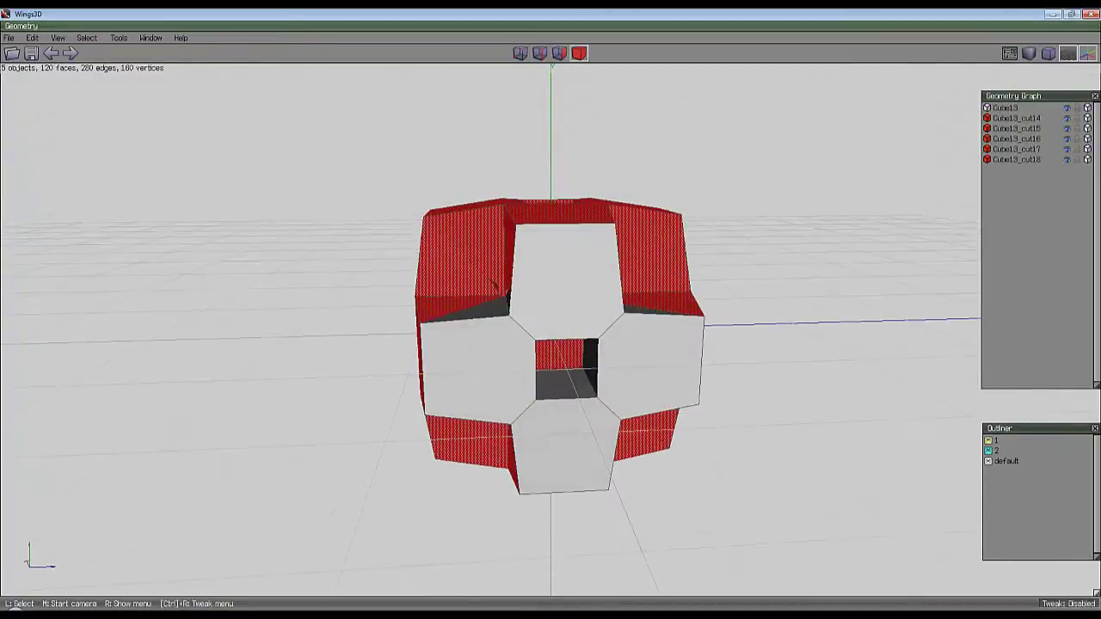
# Temporarily hide Cube13 to select an inner cut face, extend the selection to similar faces on all bodies, and Rotate them by 45°.
pyautogui.click(1066, 108)
pyautogui.click(774, 153)
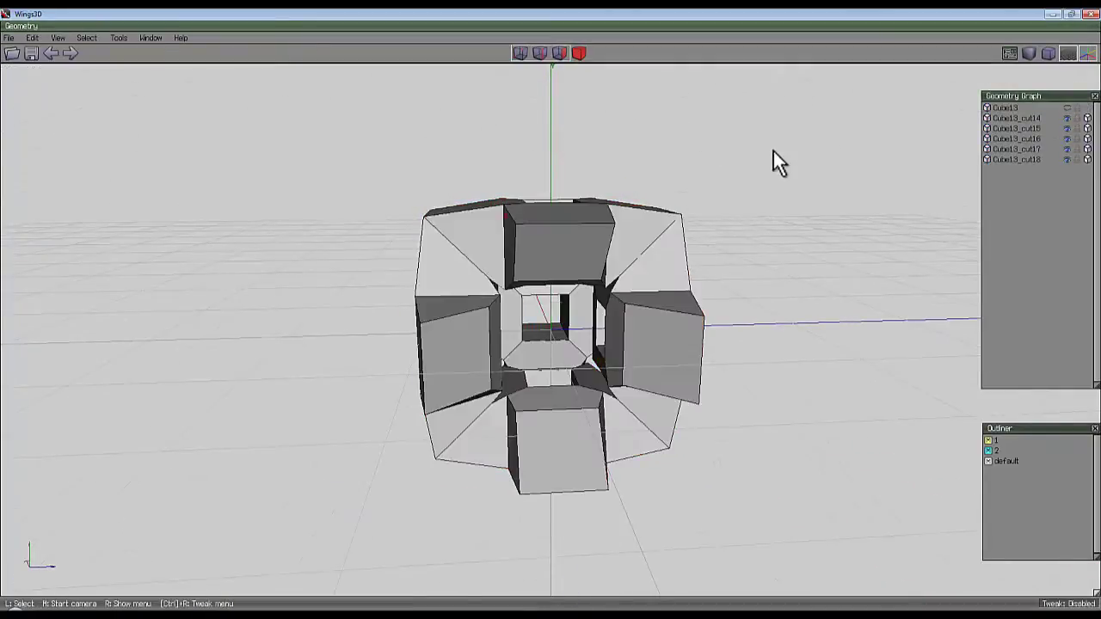
pyautogui.click(559, 53)
pyautogui.click(559, 246)
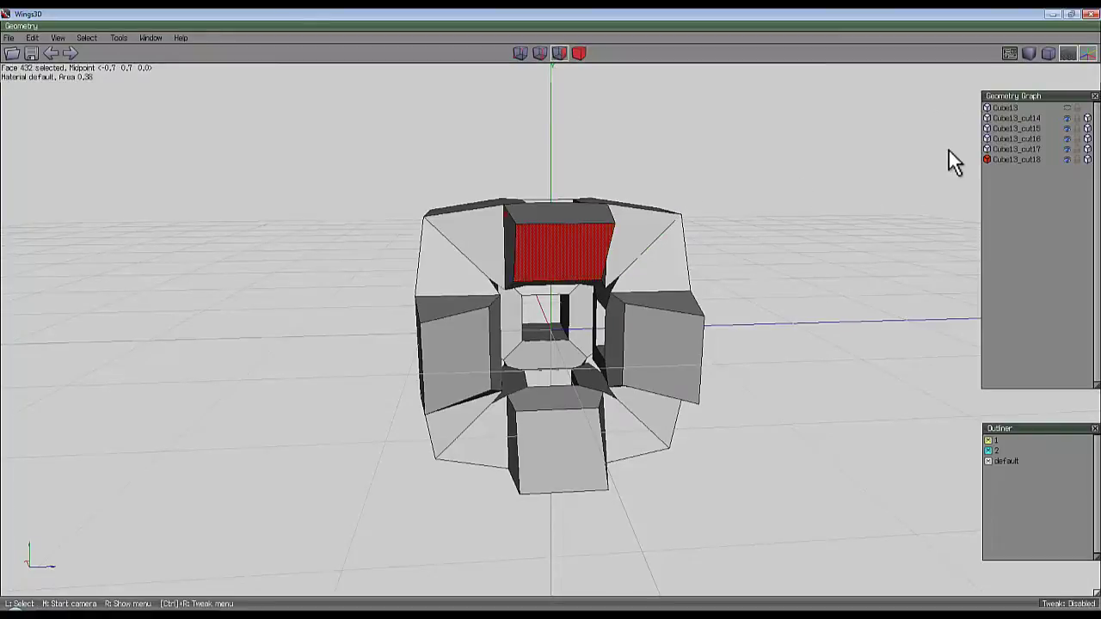
pyautogui.click(1067, 108)
pyautogui.press('i')
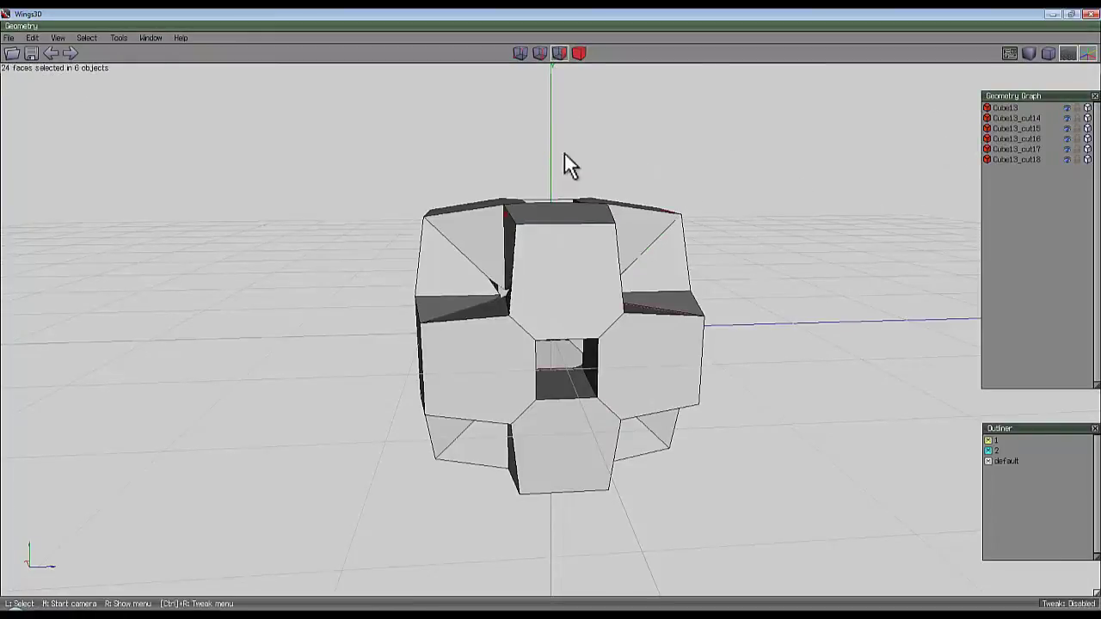
pyautogui.rightClick(517, 149)
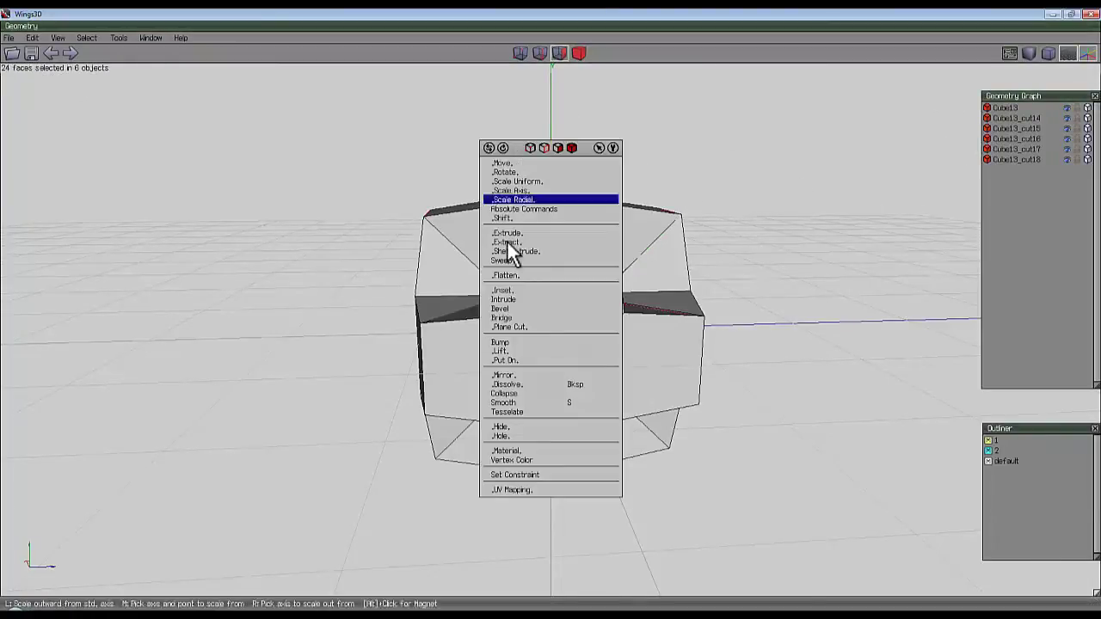
pyautogui.click(521, 173)
pyautogui.click(519, 183)
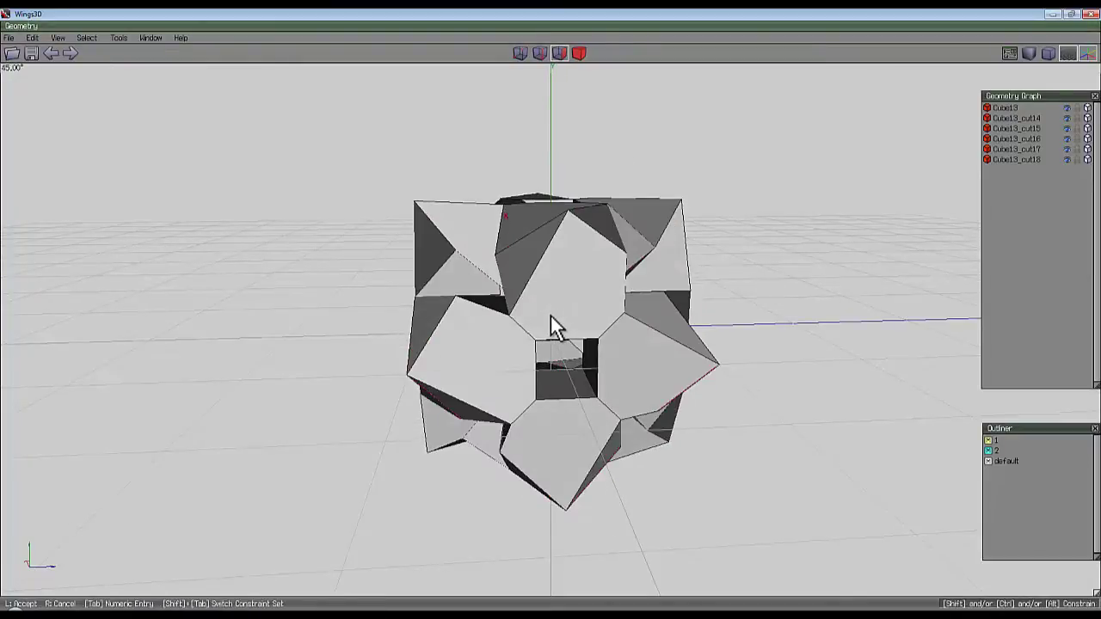
pyautogui.click(551, 316)
# Weld all six bodies into one object and apply Doo Sabin Subdivision to it.
pyautogui.click(579, 54)
pyautogui.rightClick(581, 126)
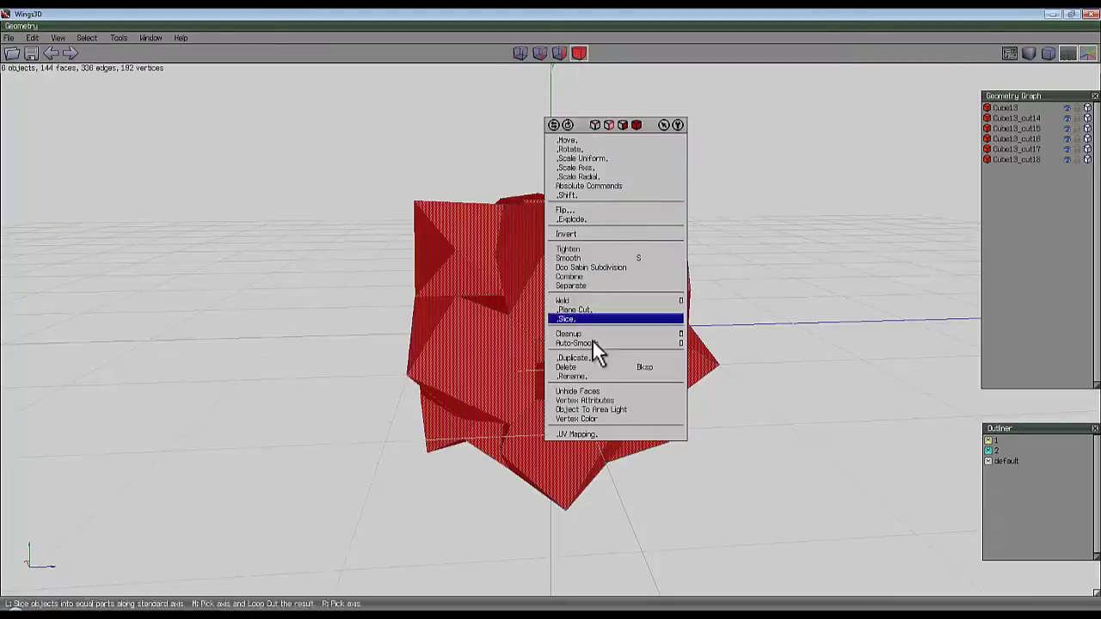
pyautogui.click(596, 303)
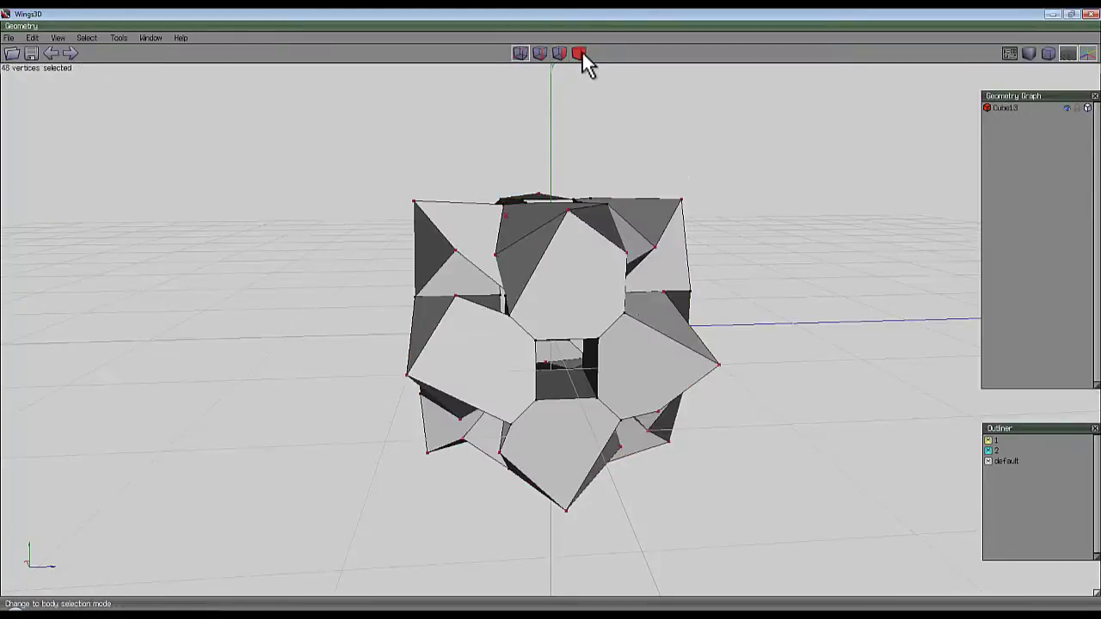
pyautogui.click(579, 54)
pyautogui.rightClick(588, 136)
pyautogui.click(613, 273)
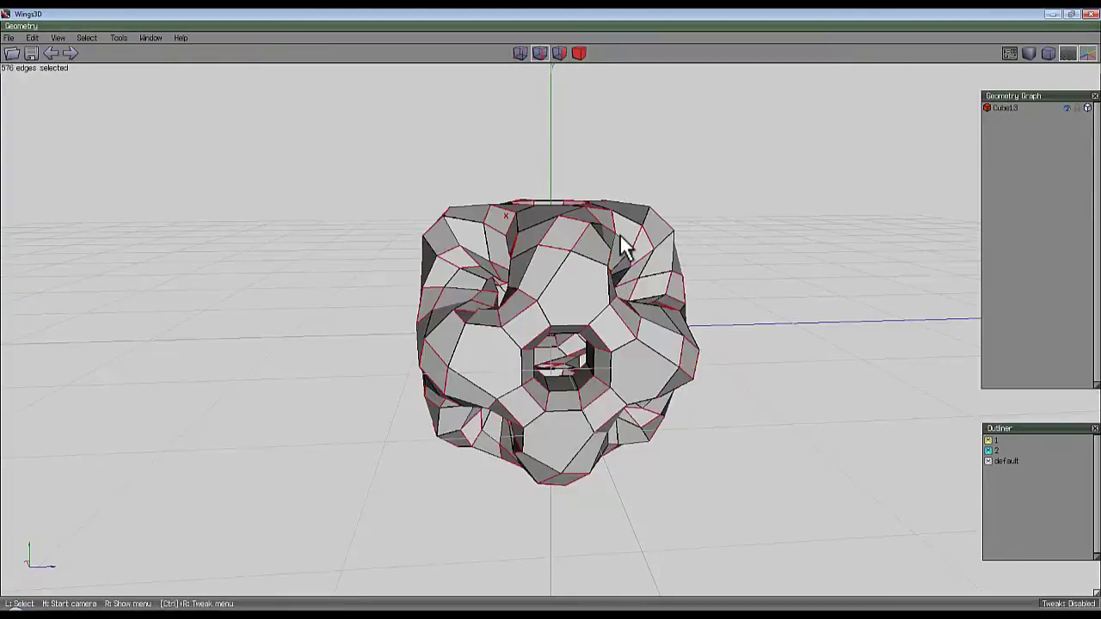
# Select the swirling face bands through the rings of a band edge and its similar edges, and Intrude them by 0.1.
pyautogui.middleClick(620, 234)
pyautogui.click(551, 314)
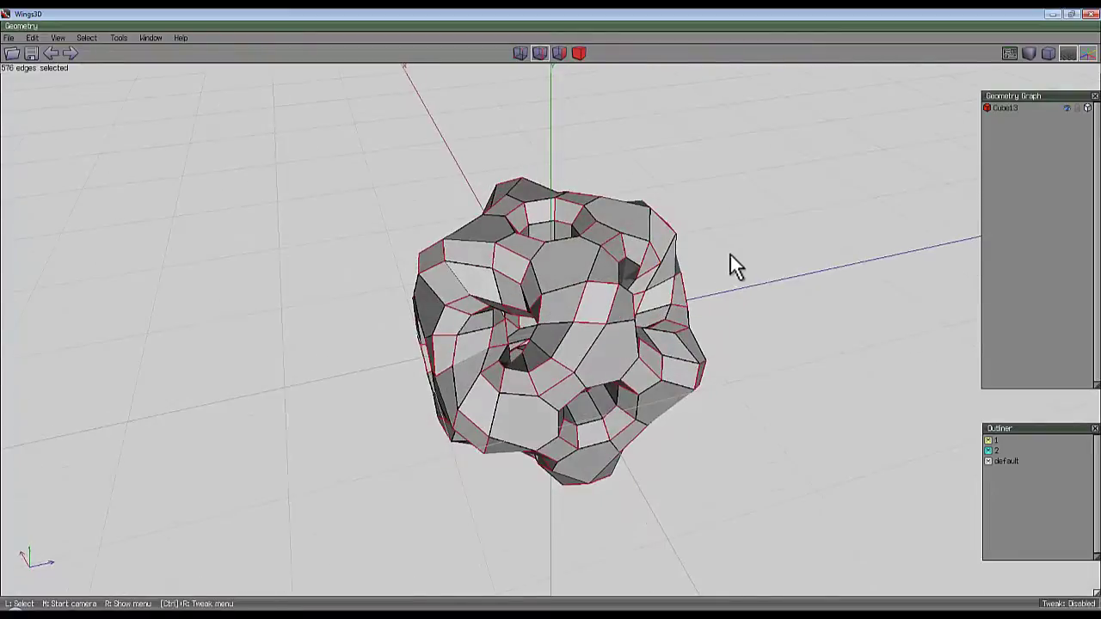
pyautogui.click(541, 54)
pyautogui.click(600, 284)
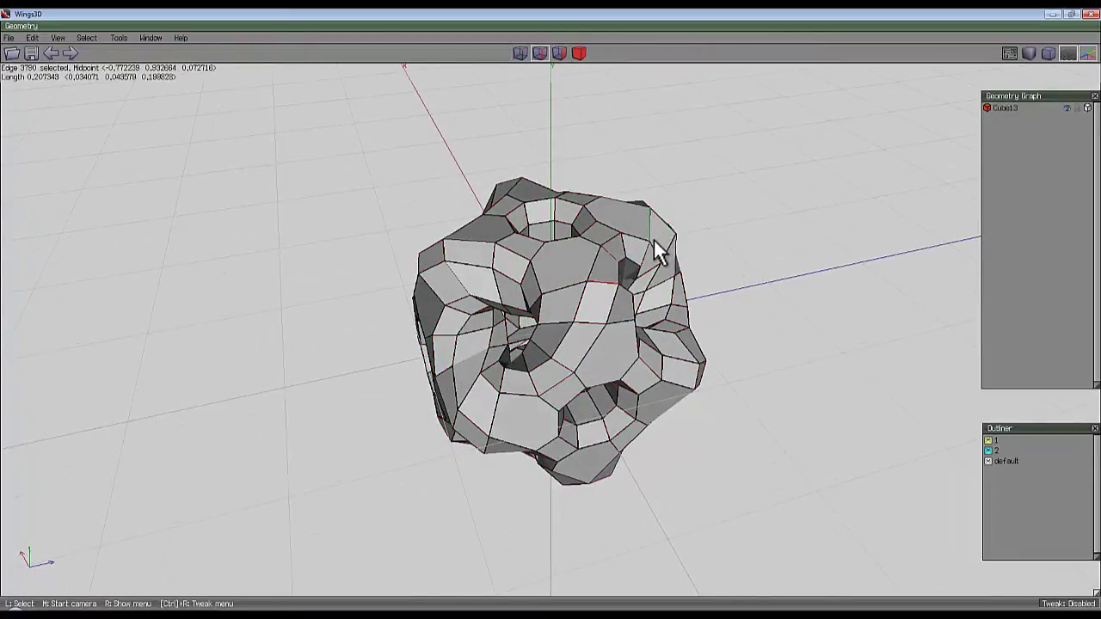
pyautogui.press('i')
pyautogui.press('g')
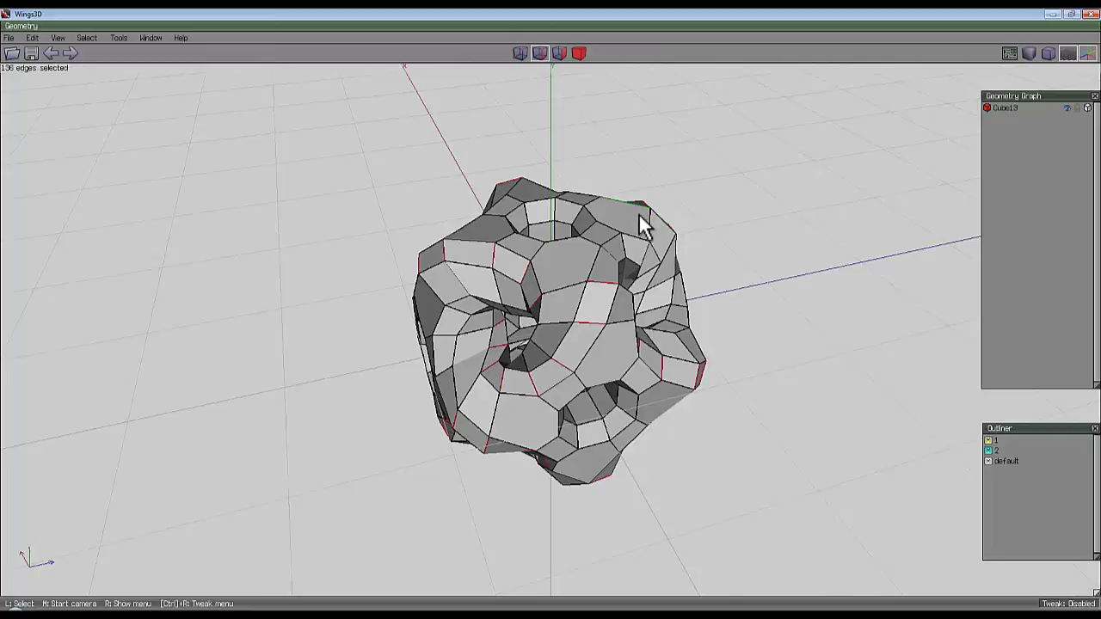
pyautogui.click(559, 53)
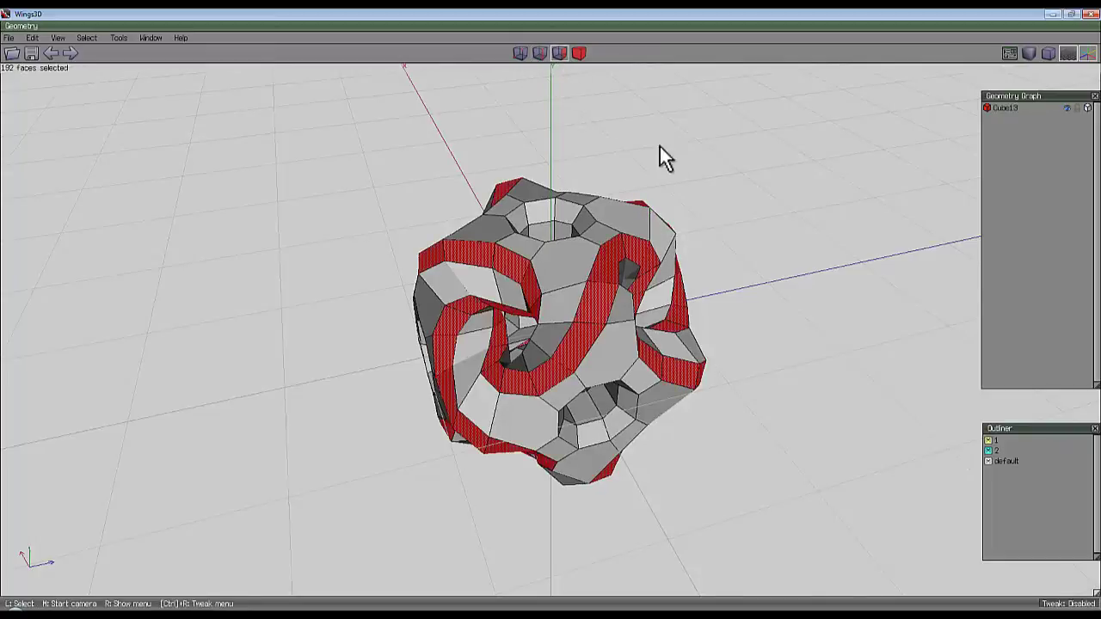
pyautogui.middleClick(660, 148)
pyautogui.click(630, 129)
pyautogui.rightClick(564, 150)
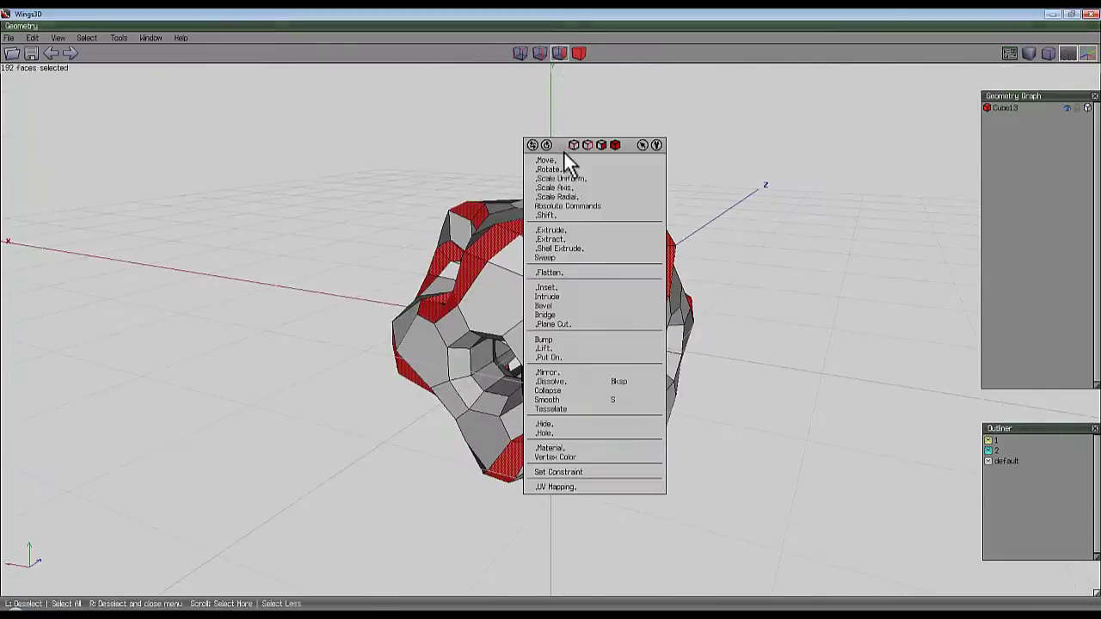
pyautogui.click(567, 298)
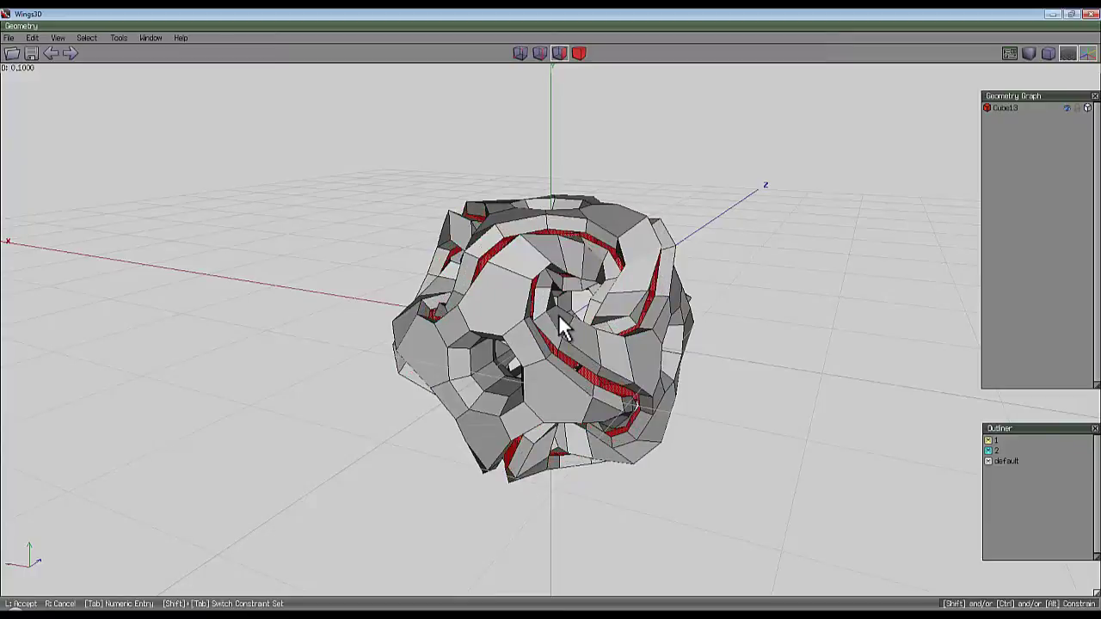
pyautogui.click(551, 314)
# Select two edges along the rim of an intruded groove, extend the selection to similar edges and their loops, and Bevel them.
pyautogui.middleClick(600, 163)
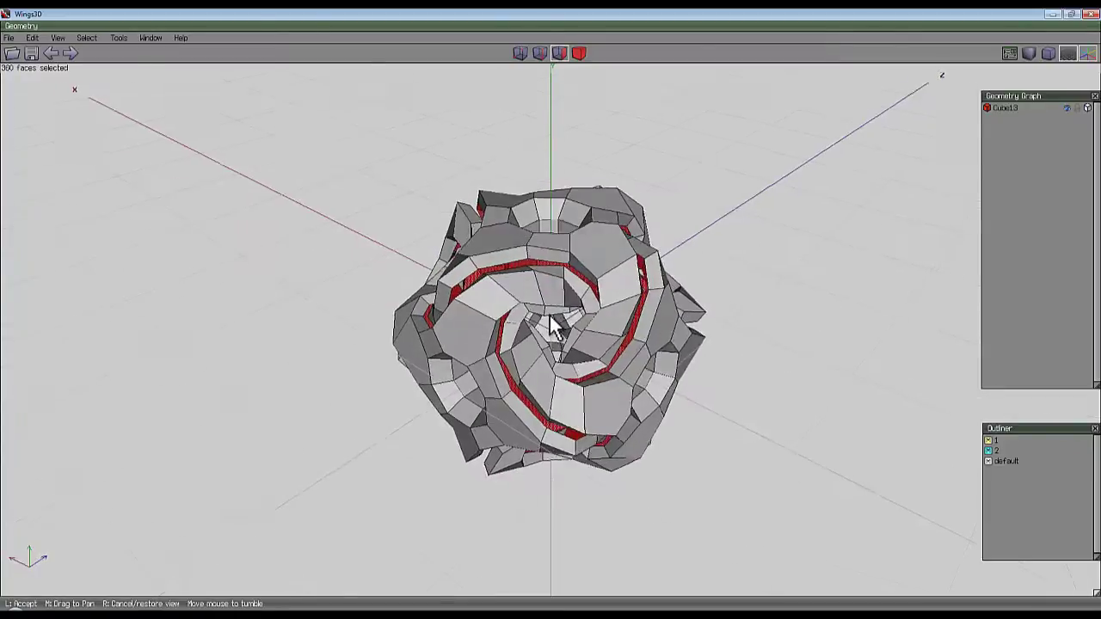
pyautogui.click(550, 316)
pyautogui.press('space')
pyautogui.click(542, 52)
pyautogui.click(508, 264)
pyautogui.click(506, 250)
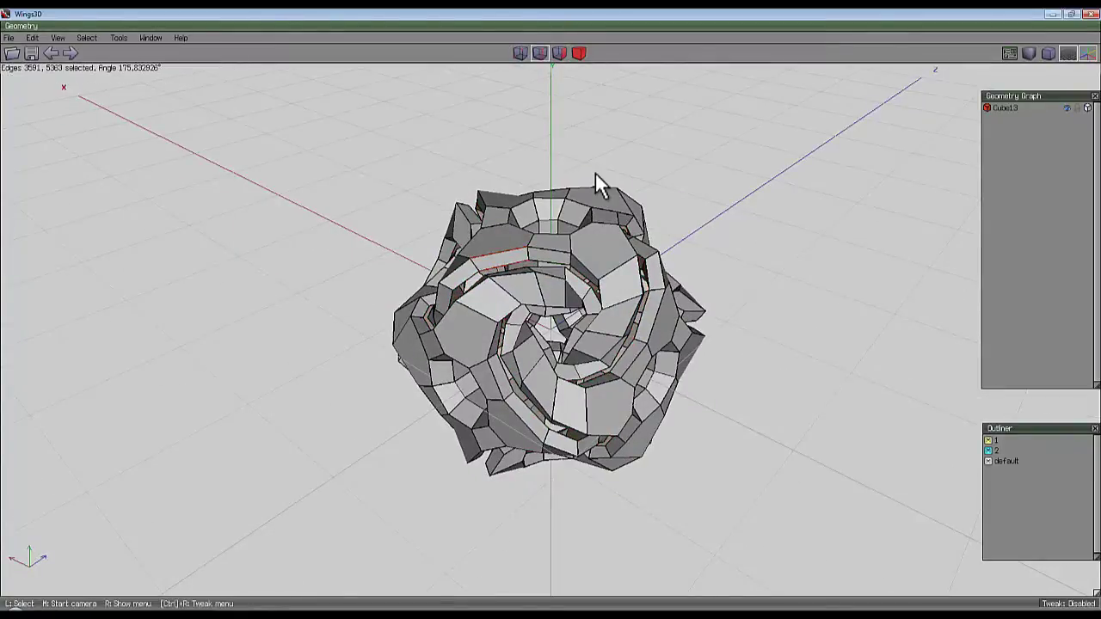
pyautogui.press('i')
pyautogui.press('l')
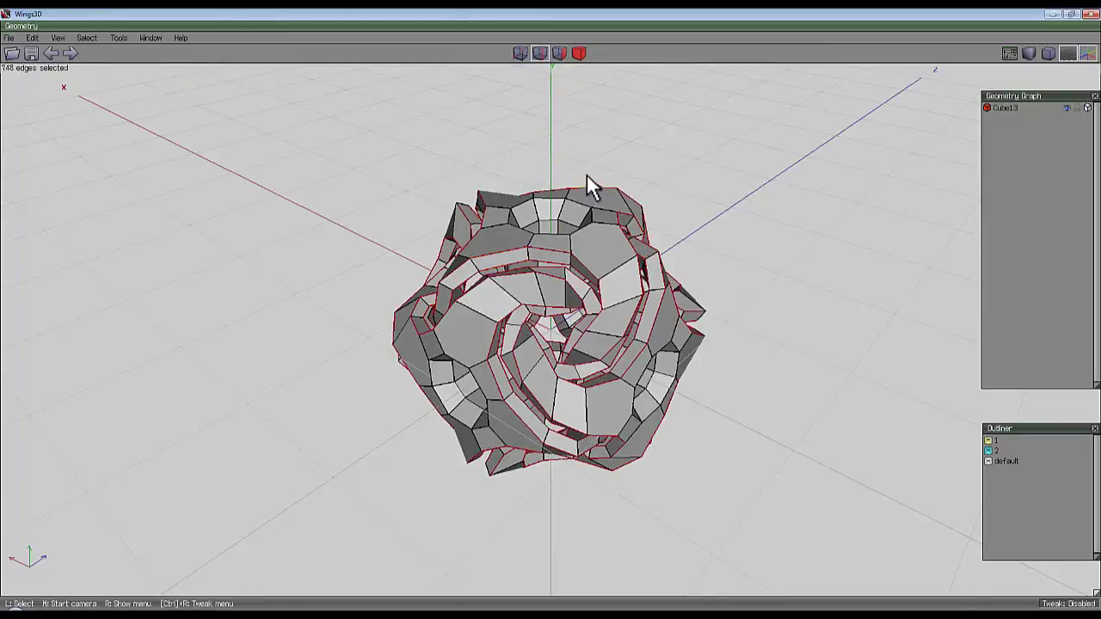
pyautogui.rightClick(587, 176)
pyautogui.click(606, 316)
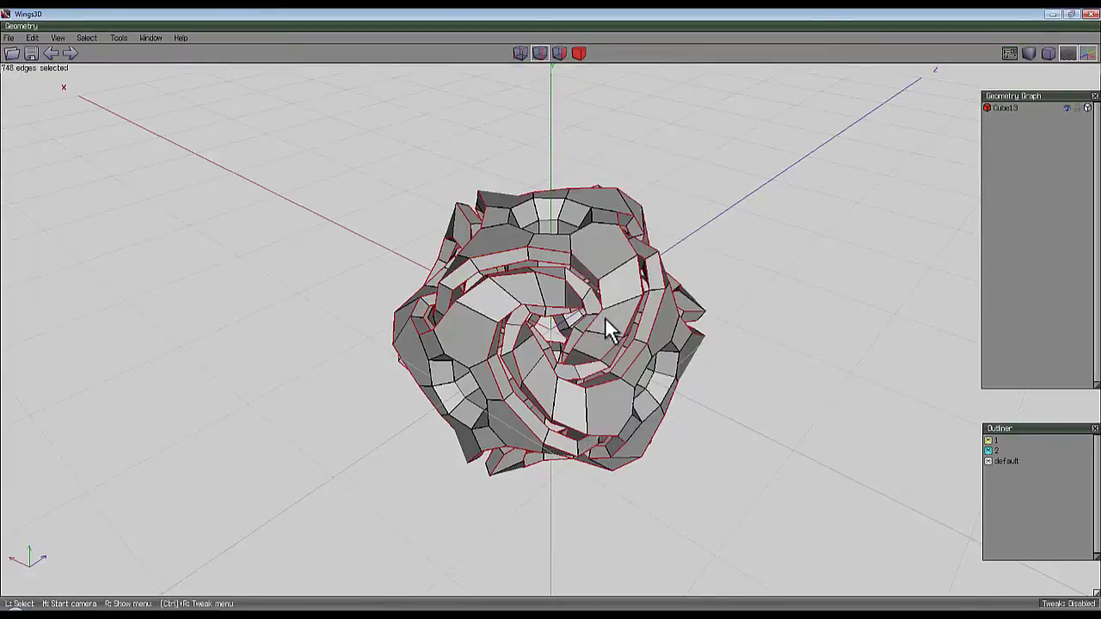
pyautogui.click(551, 314)
# Select the whole sculpture body, Smooth it twice, and inspect the rounded form from several sides.
pyautogui.click(582, 53)
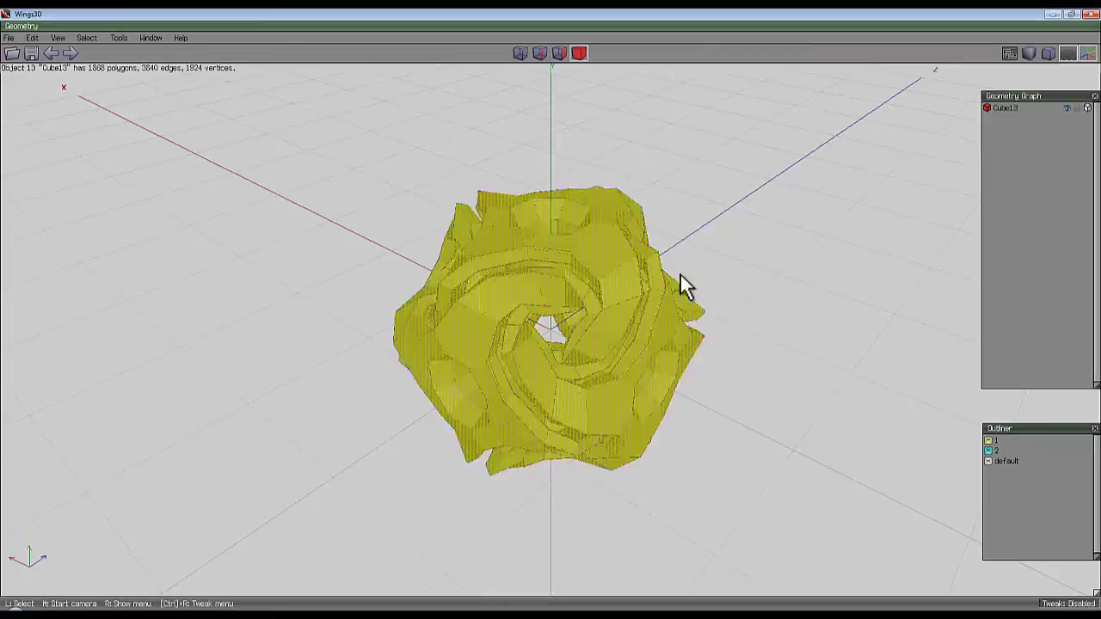
pyautogui.press('s')
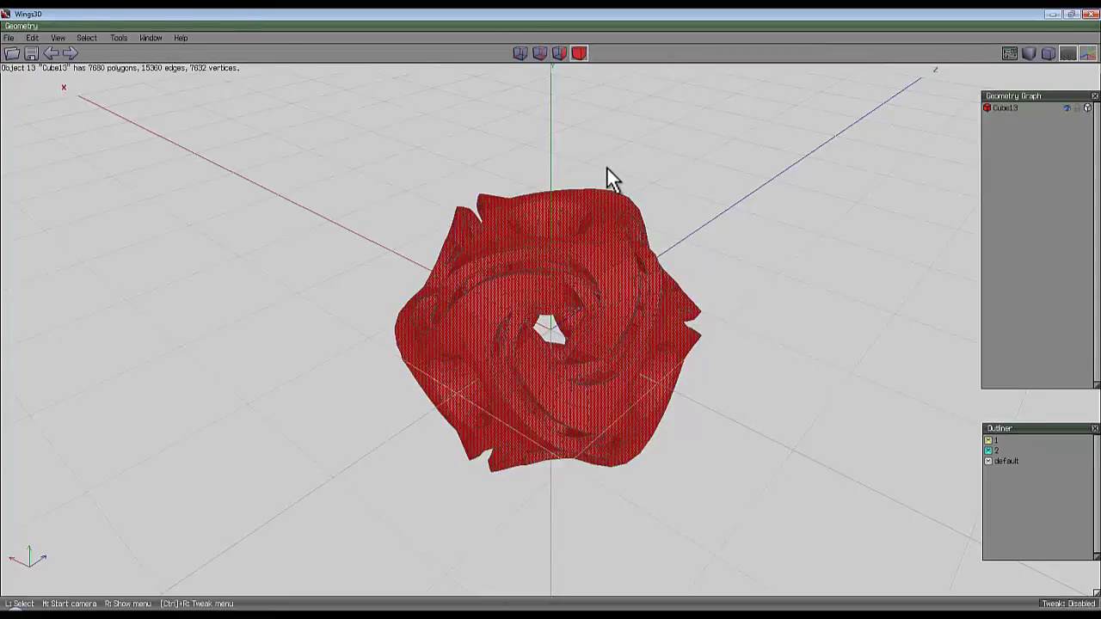
pyautogui.press('s')
pyautogui.middleClick(611, 176)
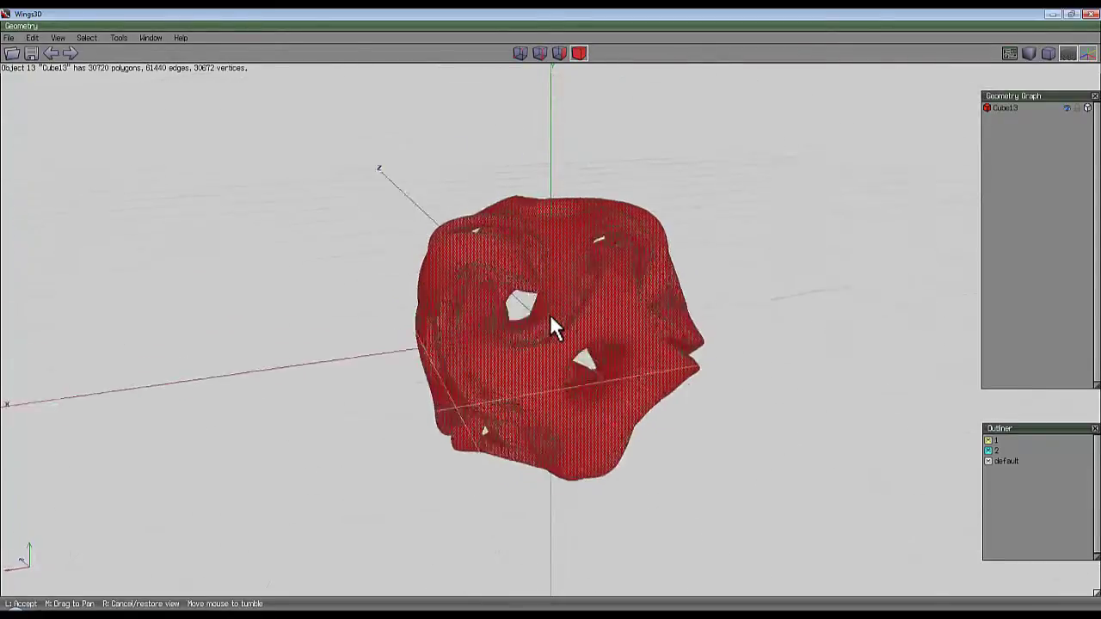
pyautogui.click(605, 286)
pyautogui.click(599, 279)
pyautogui.click(549, 314)
pyautogui.middleClick(549, 314)
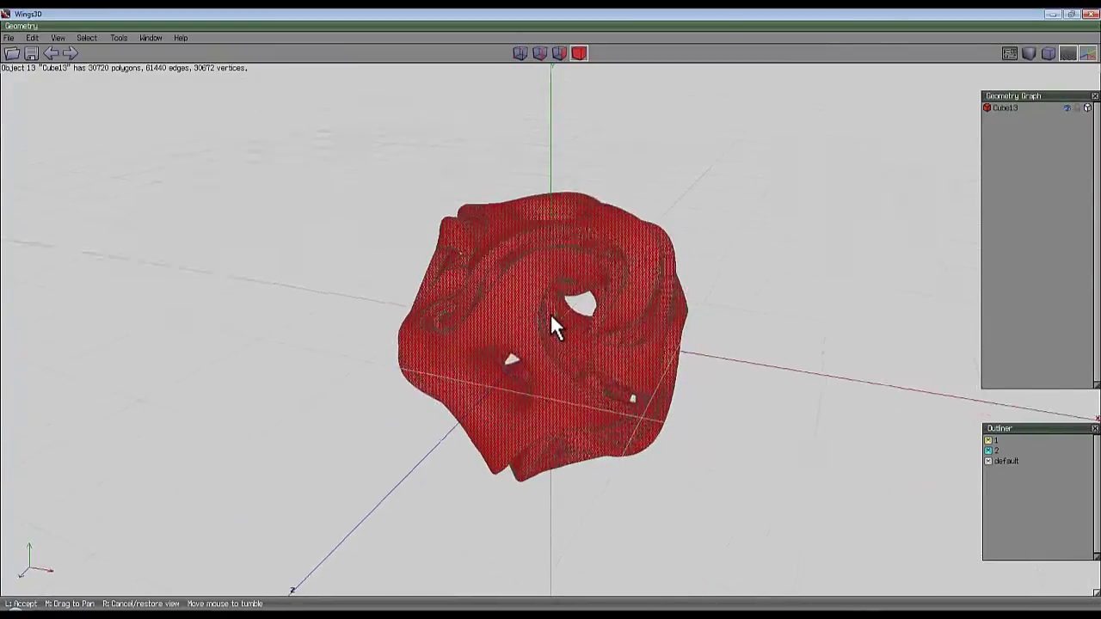
pyautogui.click(550, 314)
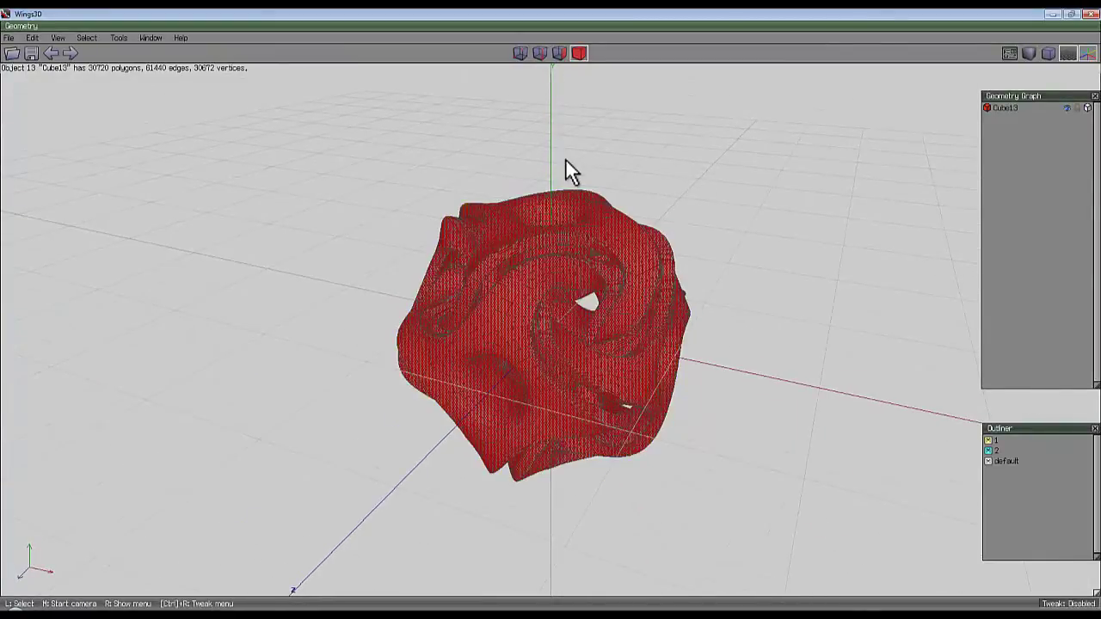
# Apply Separate to the smoothed sculpture body.
pyautogui.click(562, 159)
pyautogui.click(578, 55)
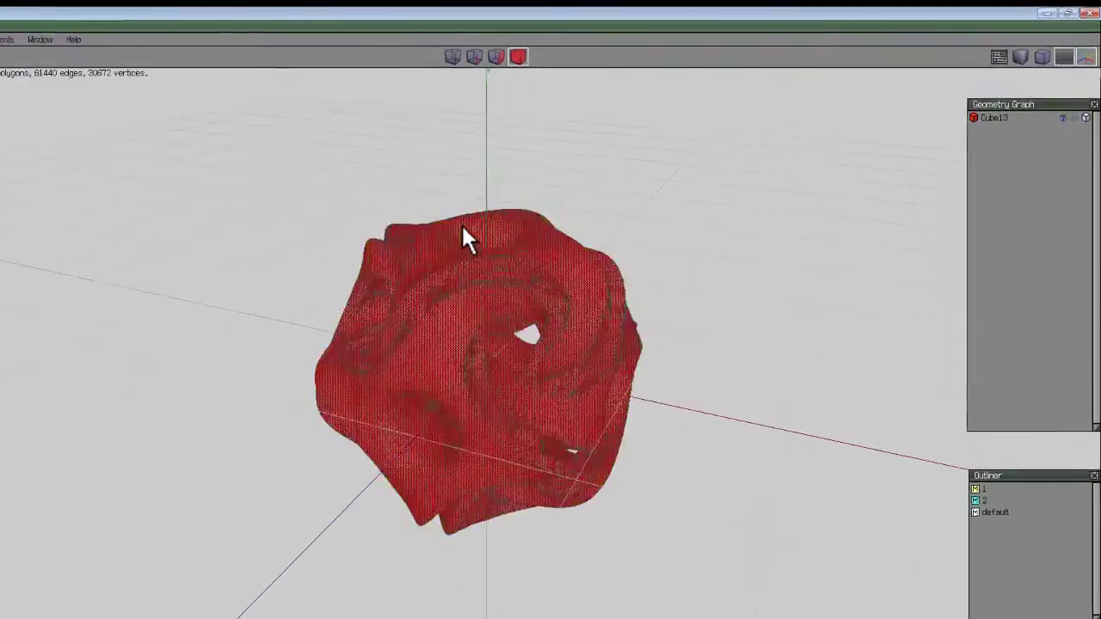
pyautogui.rightClick(461, 223)
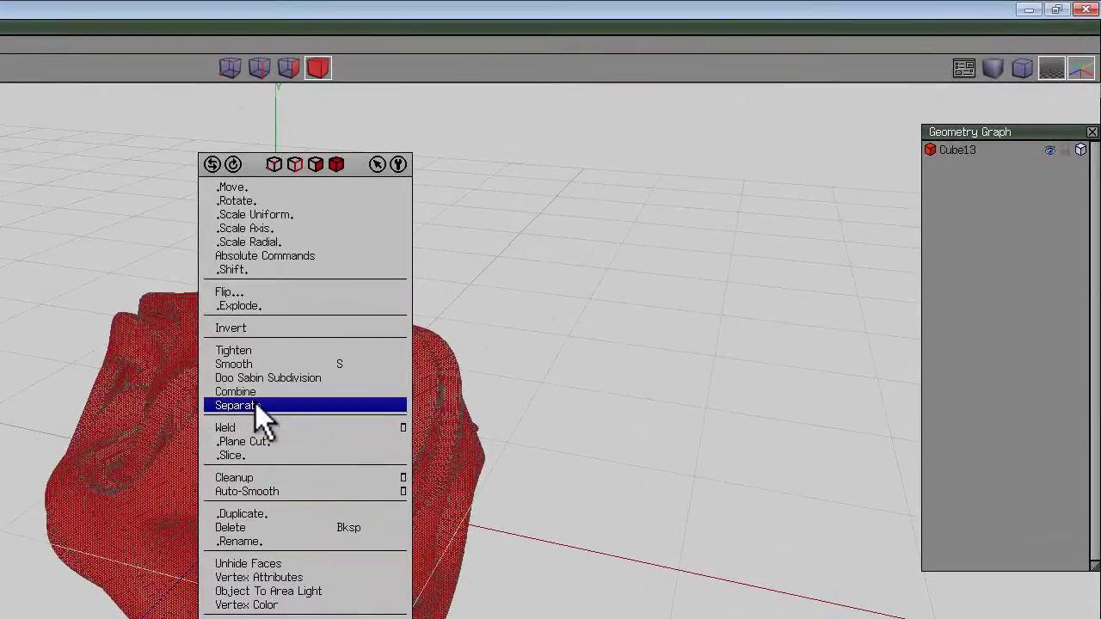
pyautogui.click(256, 404)
pyautogui.middleClick(464, 288)
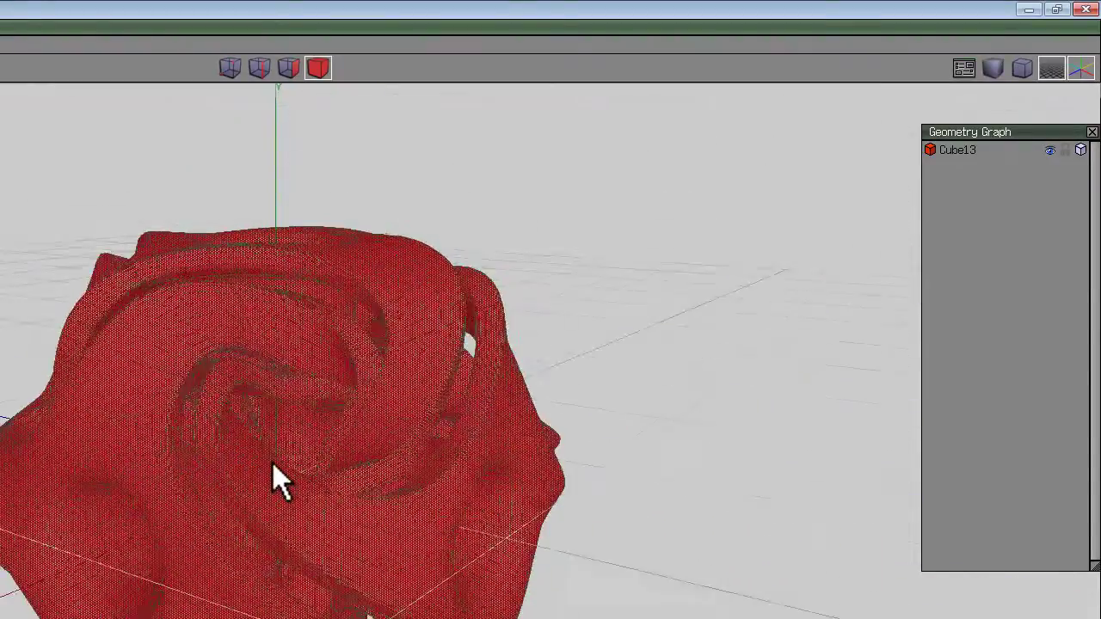
# Examine the finished sculpture from several sides and delete its body from the scene.
pyautogui.click(272, 463)
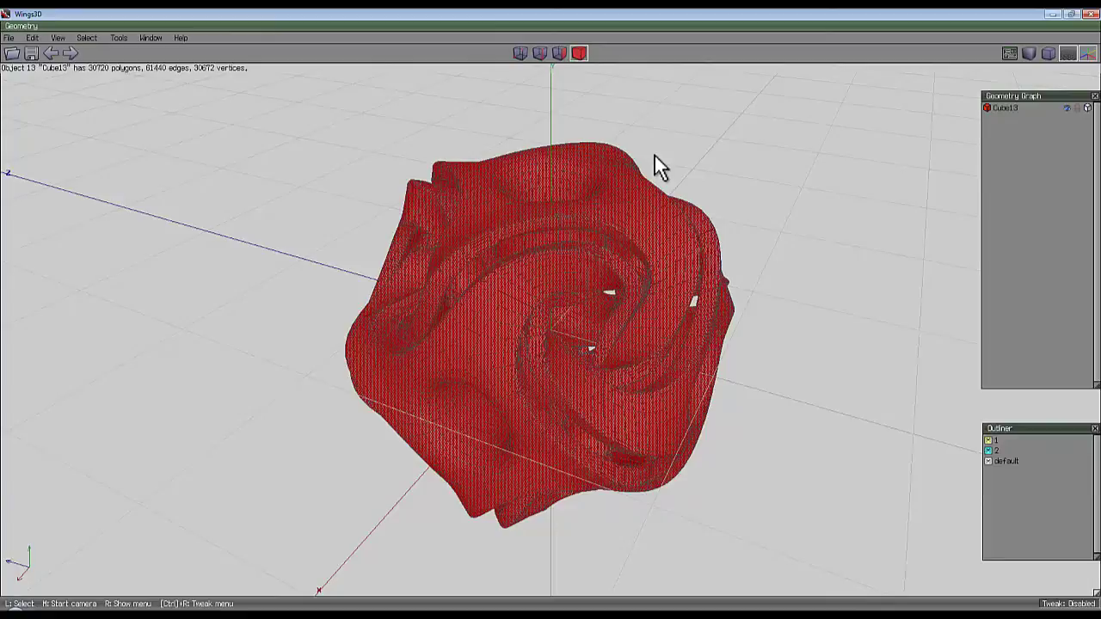
pyautogui.middleClick(653, 144)
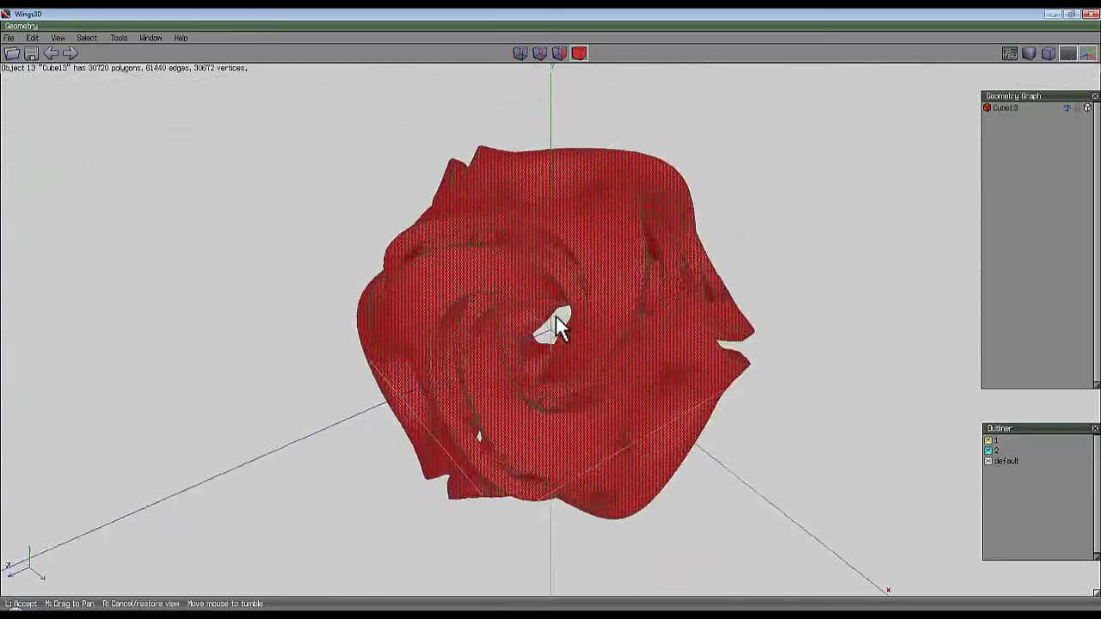
pyautogui.click(551, 315)
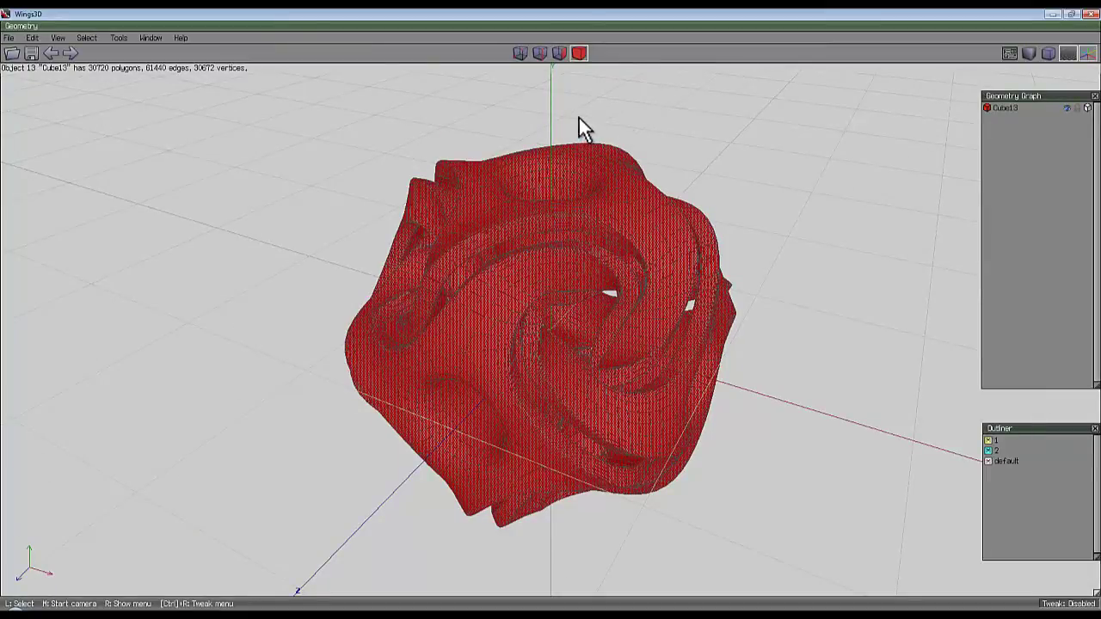
pyautogui.middleClick(533, 118)
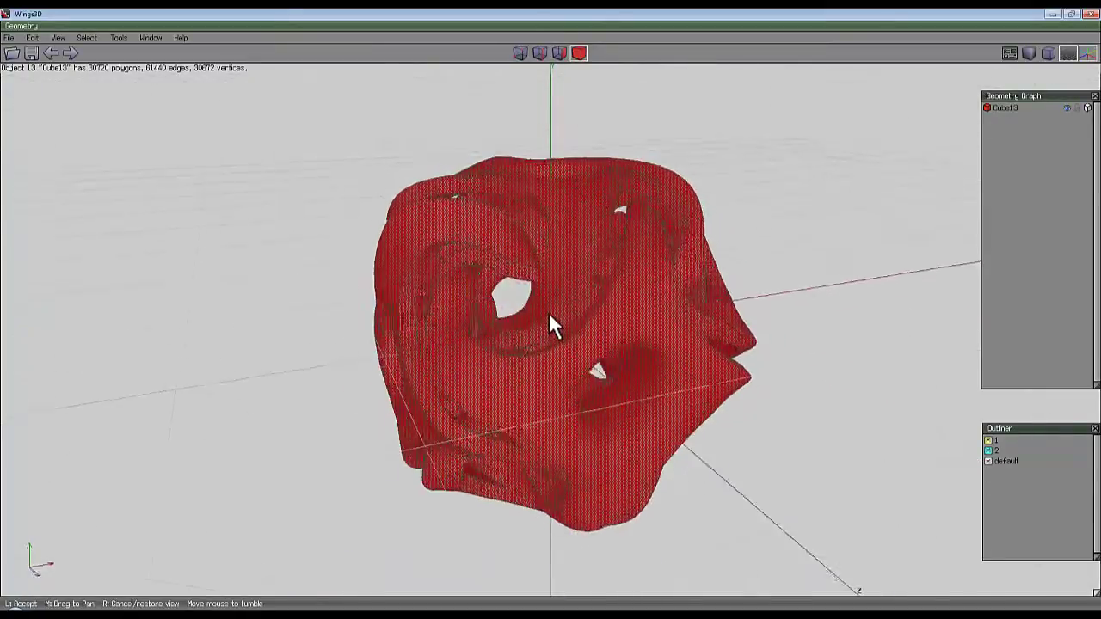
pyautogui.click(549, 313)
pyautogui.rightClick(410, 147)
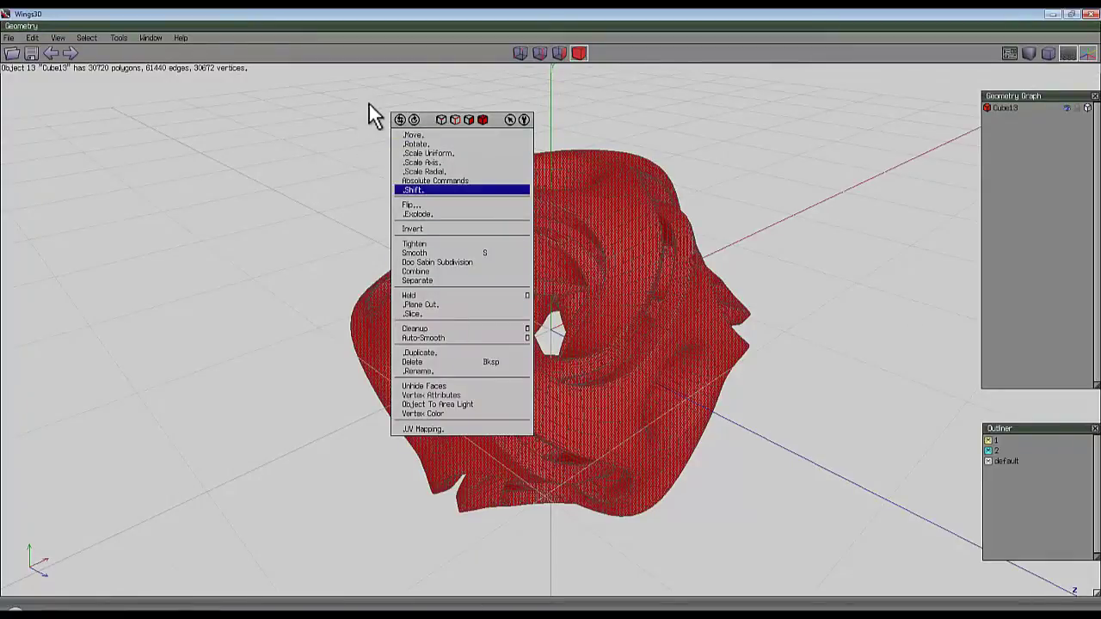
pyautogui.press('Delete')
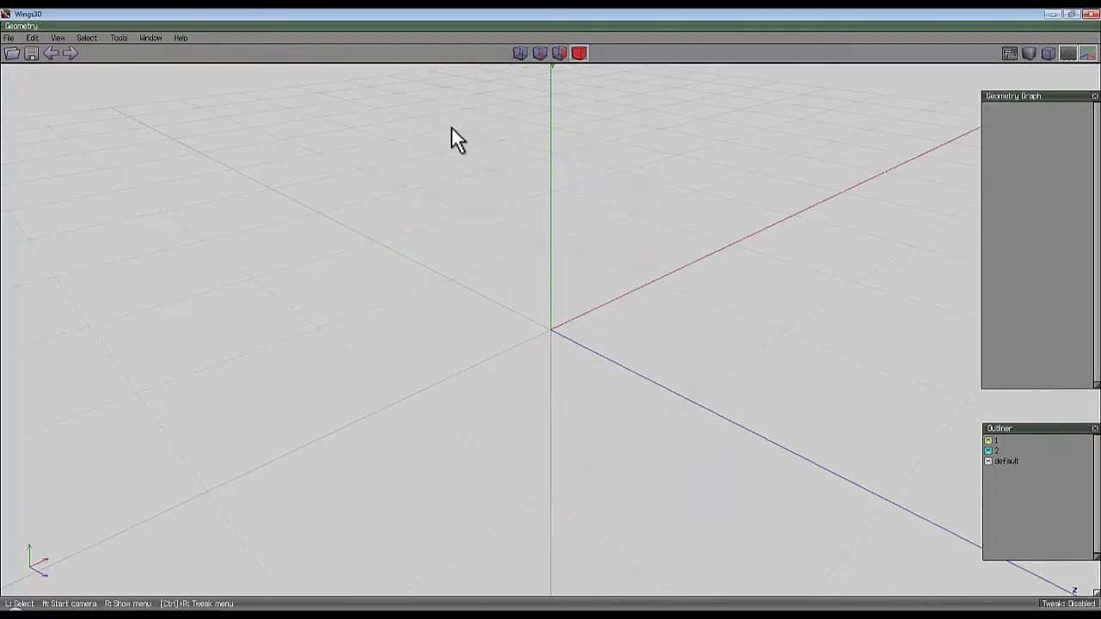
# Create a dodecahedron at the origin and select its whole body.
pyautogui.rightClick(452, 129)
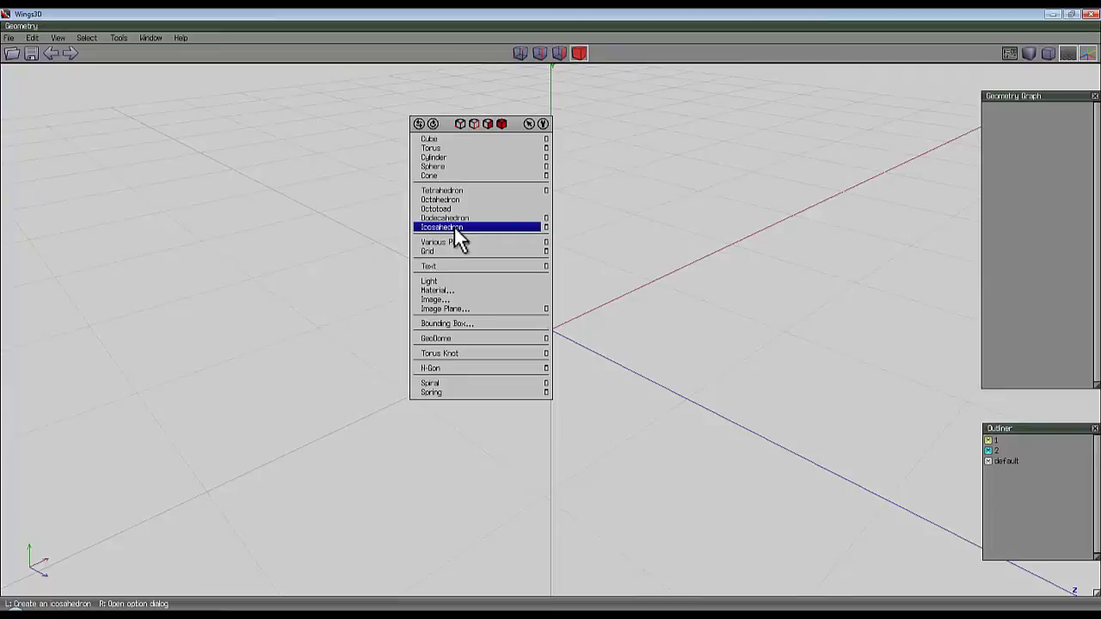
pyautogui.click(455, 219)
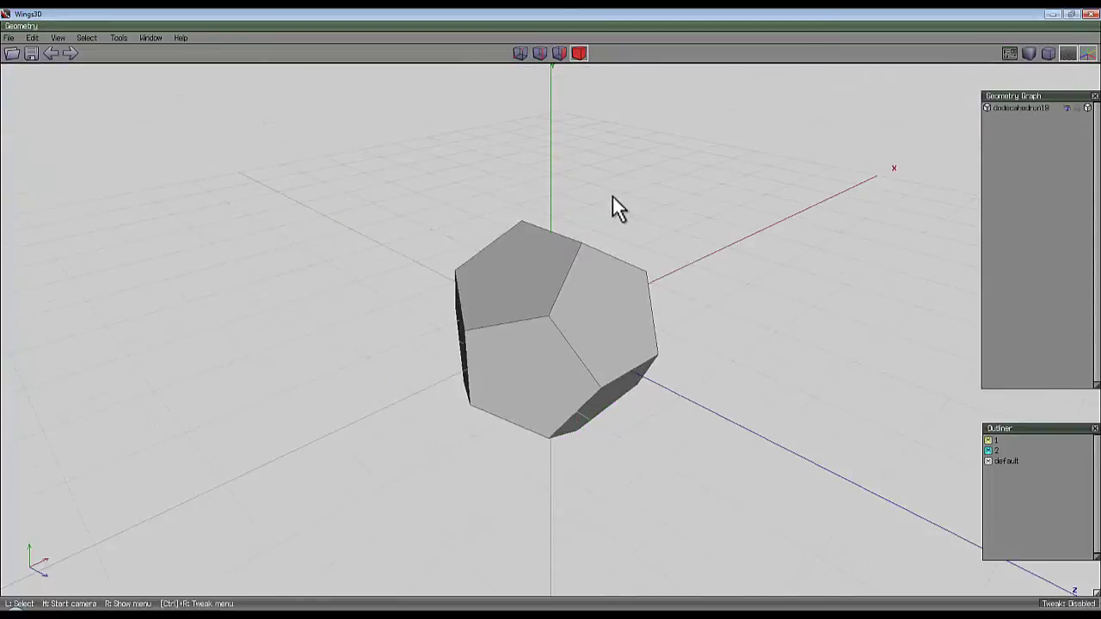
pyautogui.middleClick(613, 197)
pyautogui.click(611, 197)
pyautogui.click(582, 273)
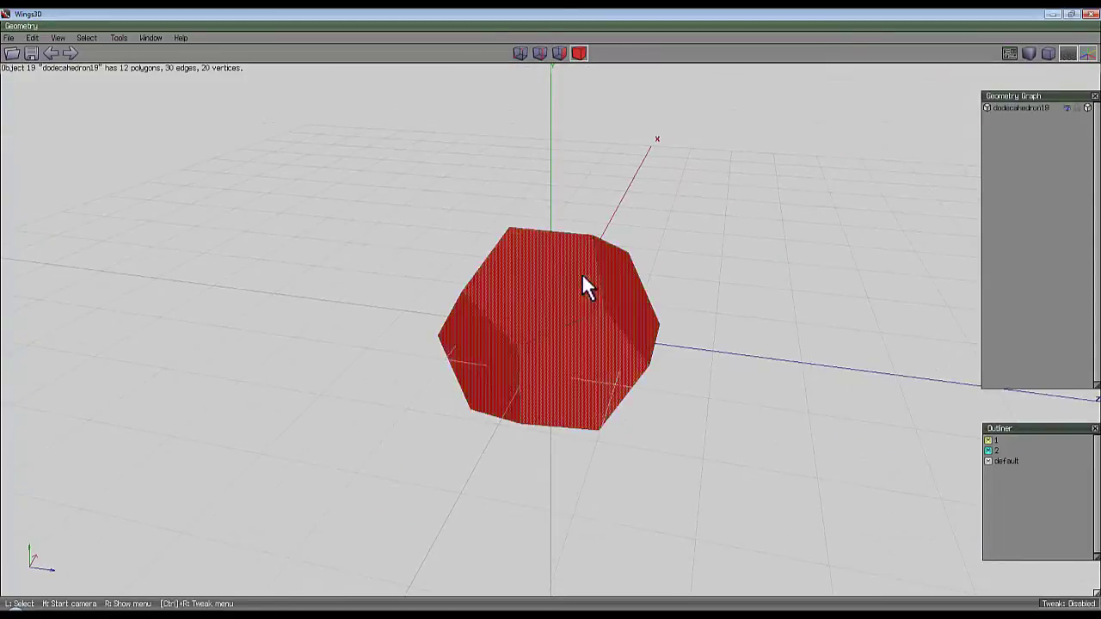
# Try to bevel all of the dodecahedron's vertices to the full extent, and undo that bevel.
pyautogui.click(522, 53)
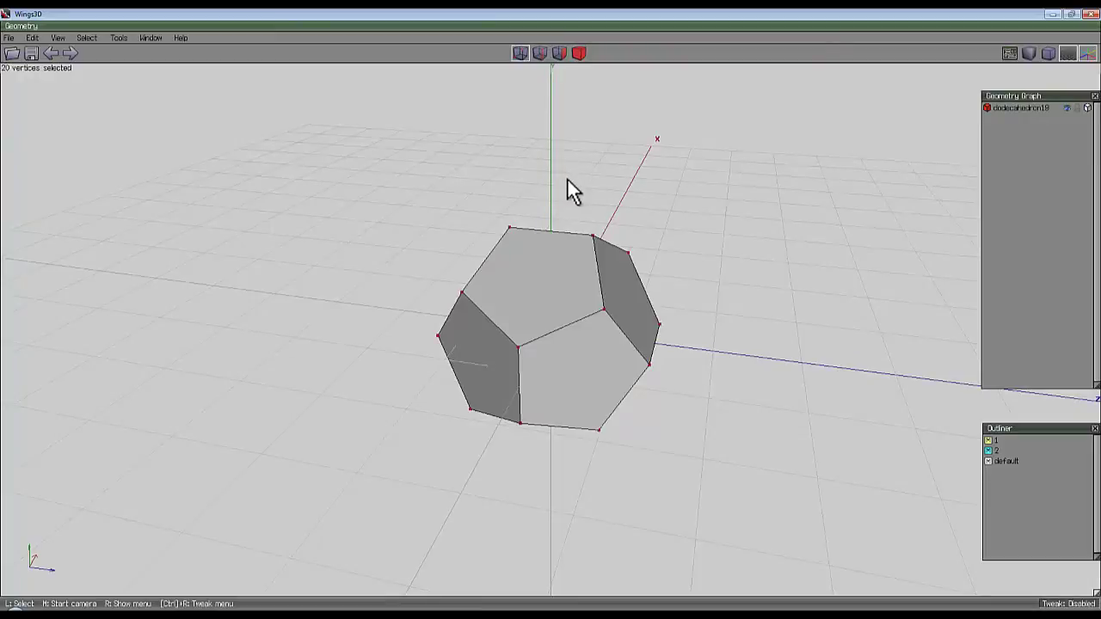
pyautogui.rightClick(563, 158)
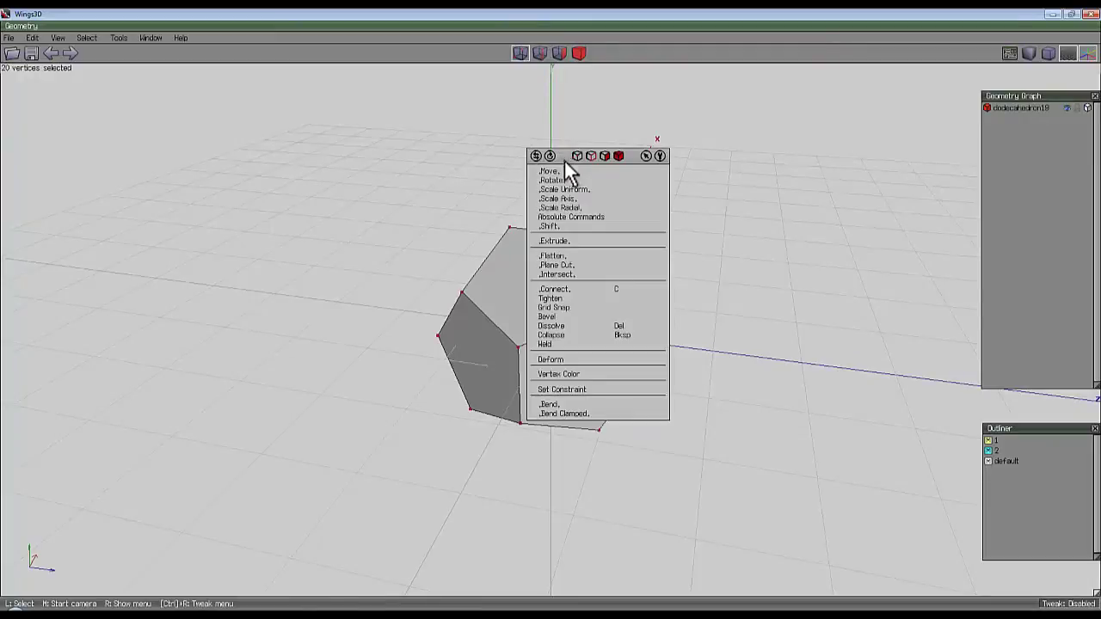
pyautogui.click(573, 325)
pyautogui.click(554, 315)
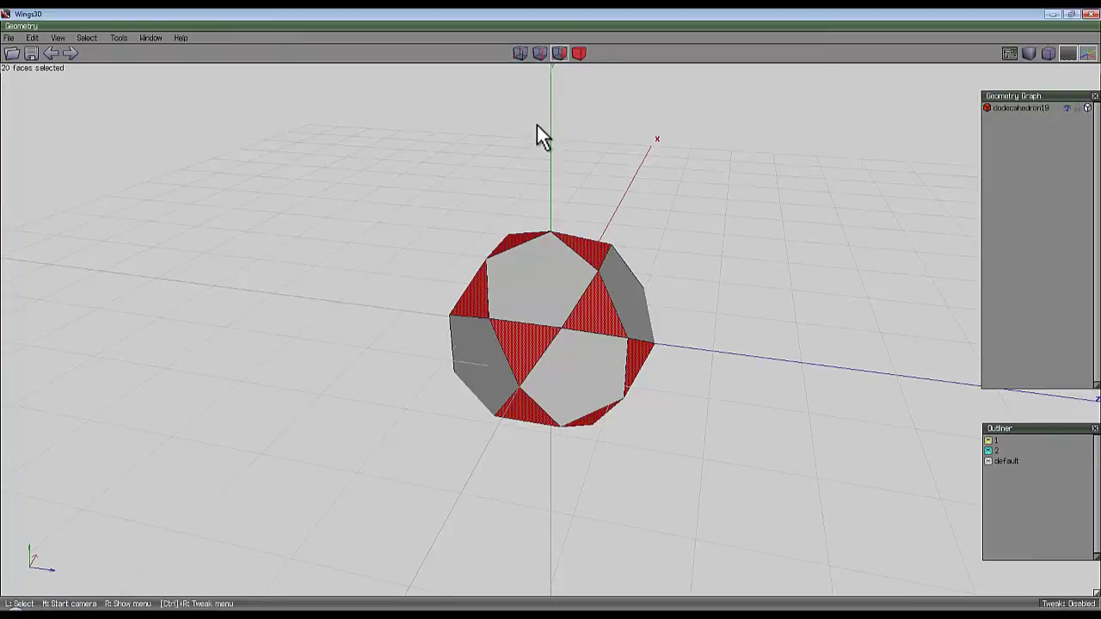
pyautogui.hotkey('ctrl', 'z')
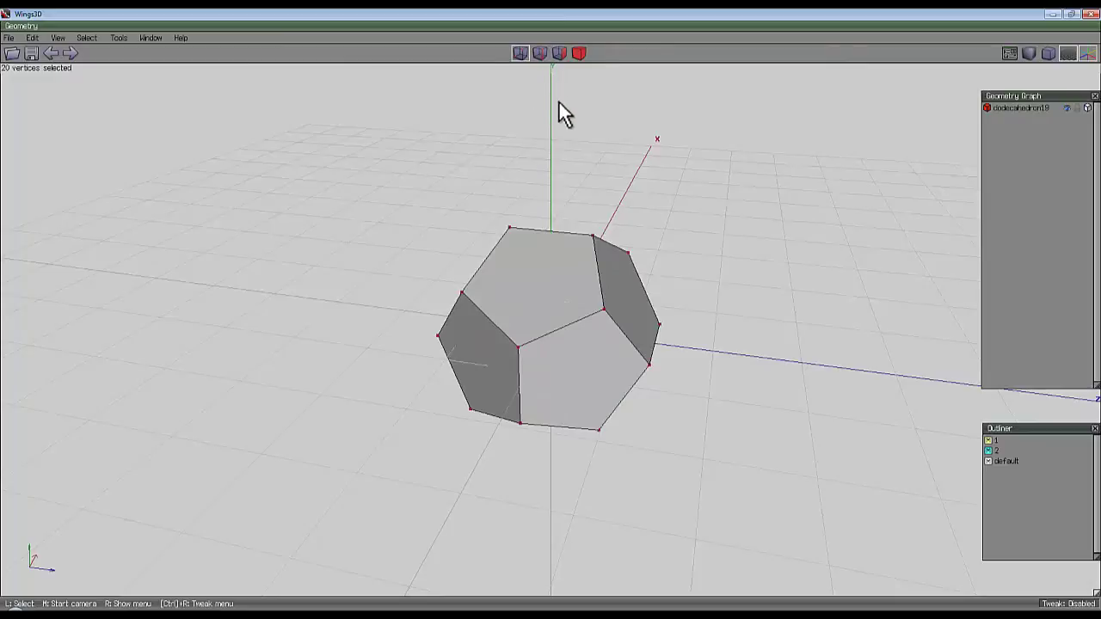
# Bevel all of the dodecahedron's edges to the full extent and inspect the resulting solid from several sides.
pyautogui.rightClick(555, 108)
pyautogui.click(539, 53)
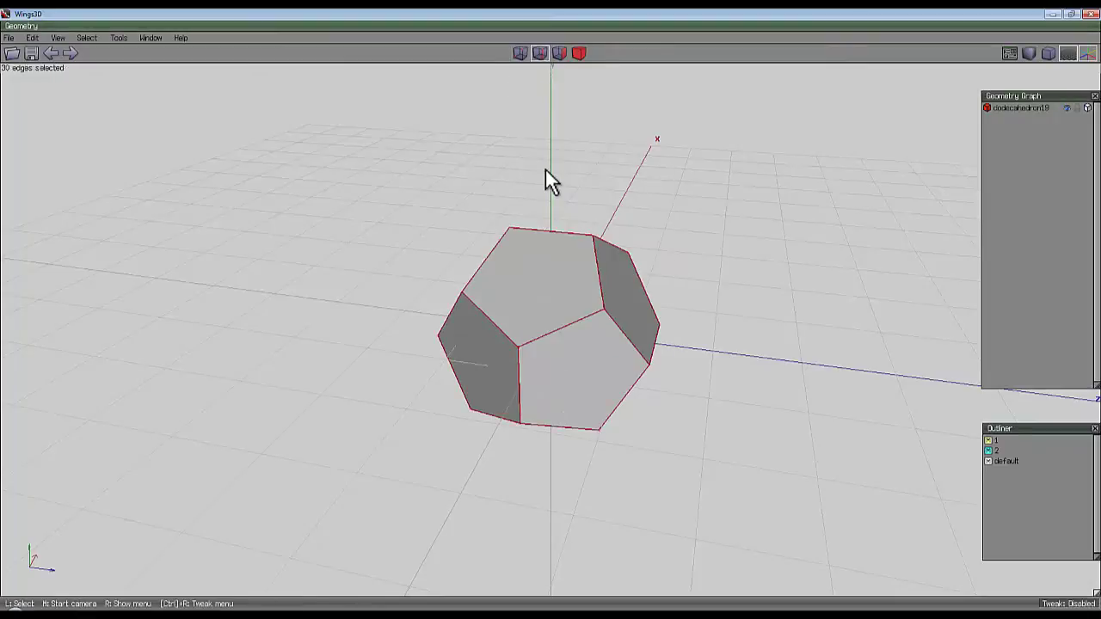
pyautogui.rightClick(545, 167)
pyautogui.click(577, 324)
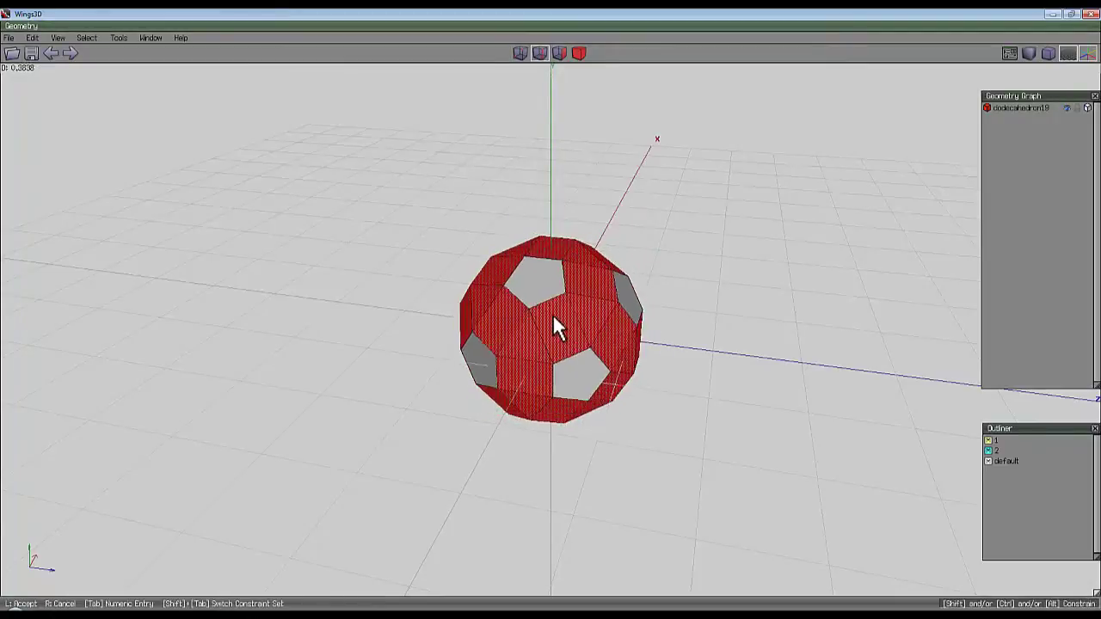
pyautogui.click(551, 314)
pyautogui.middleClick(584, 323)
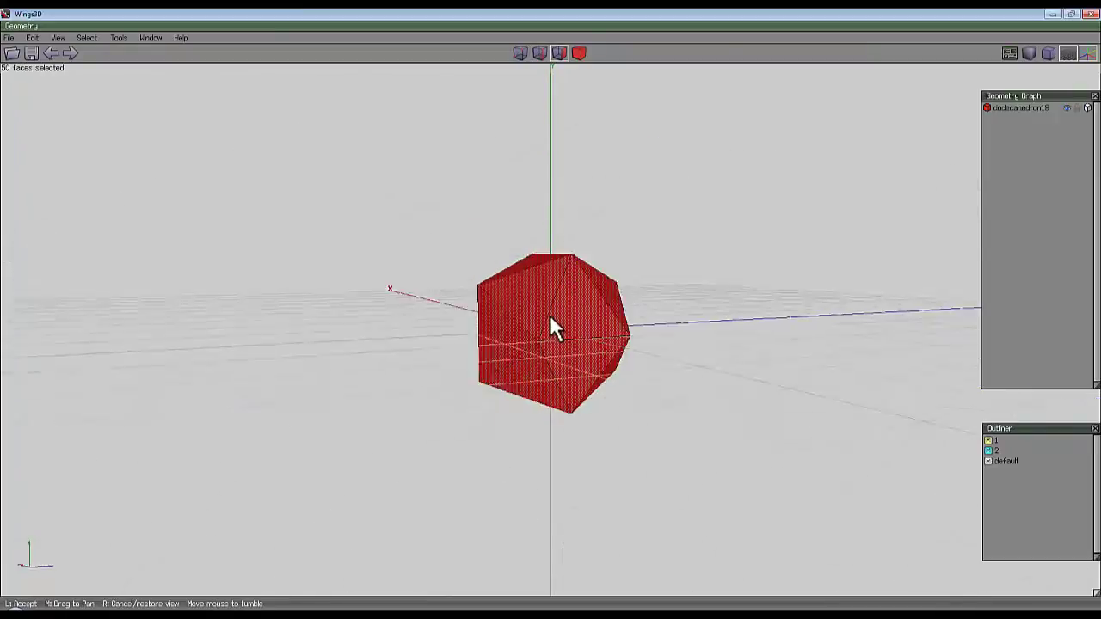
pyautogui.scroll(5, 550, 315)
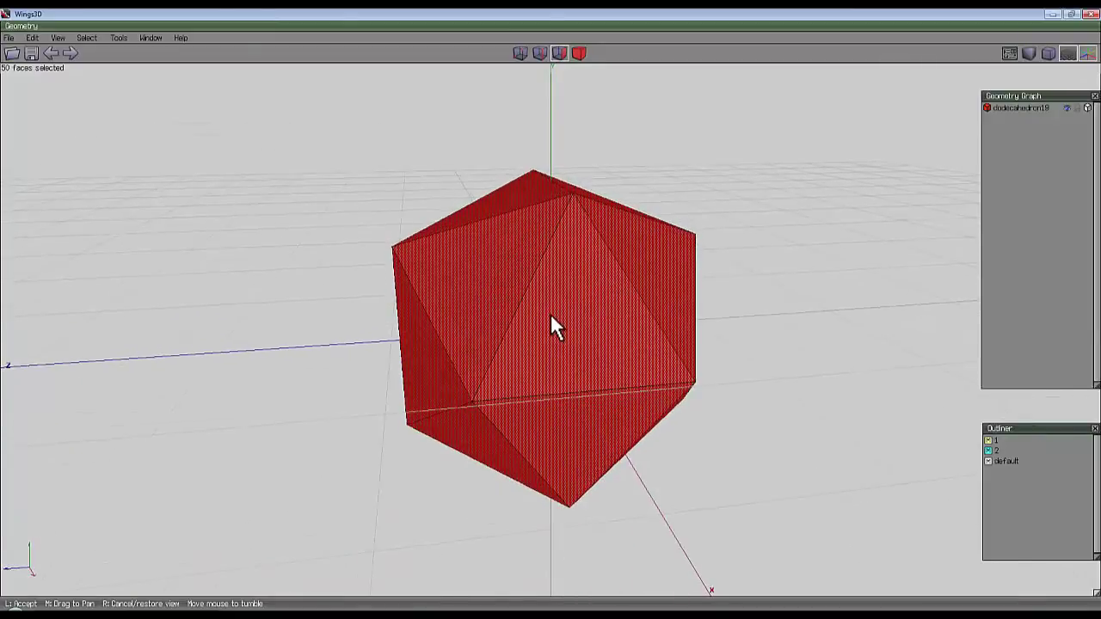
pyautogui.moveTo(551, 327)
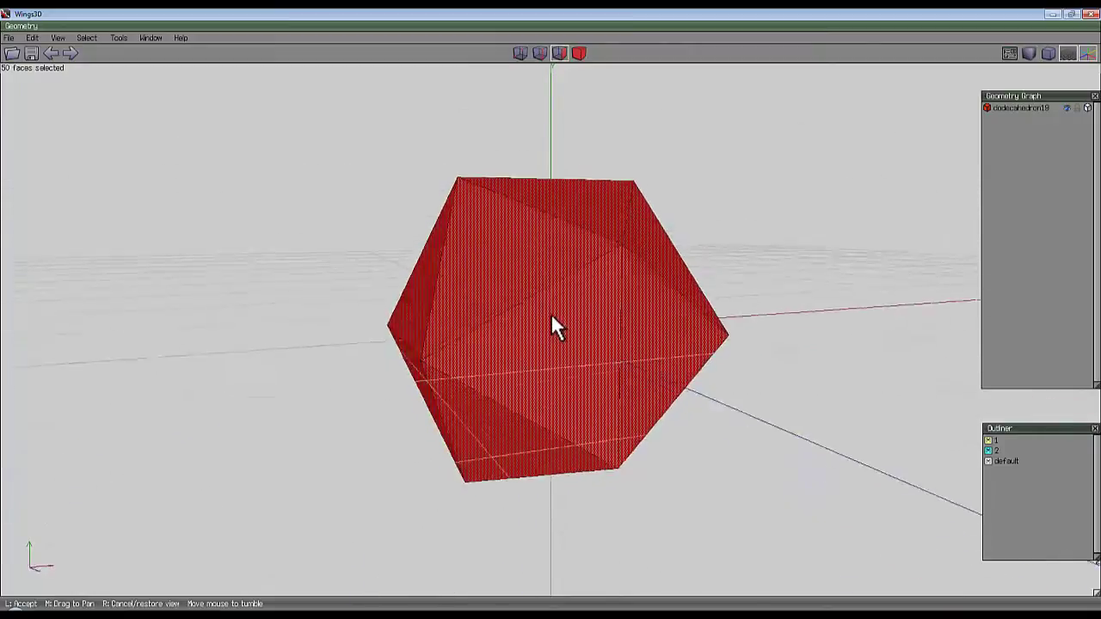
pyautogui.click(585, 323)
pyautogui.middleClick(640, 238)
pyautogui.click(553, 313)
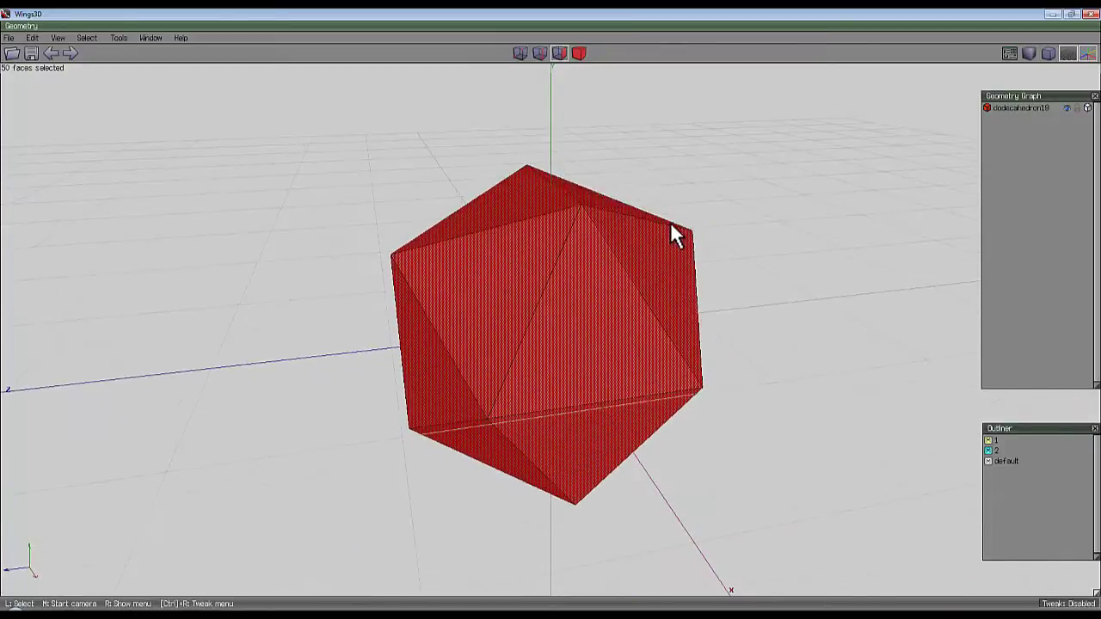
# Select the whole body of the bevelled dodecahedron and delete it.
pyautogui.click(532, 140)
pyautogui.rightClick(533, 139)
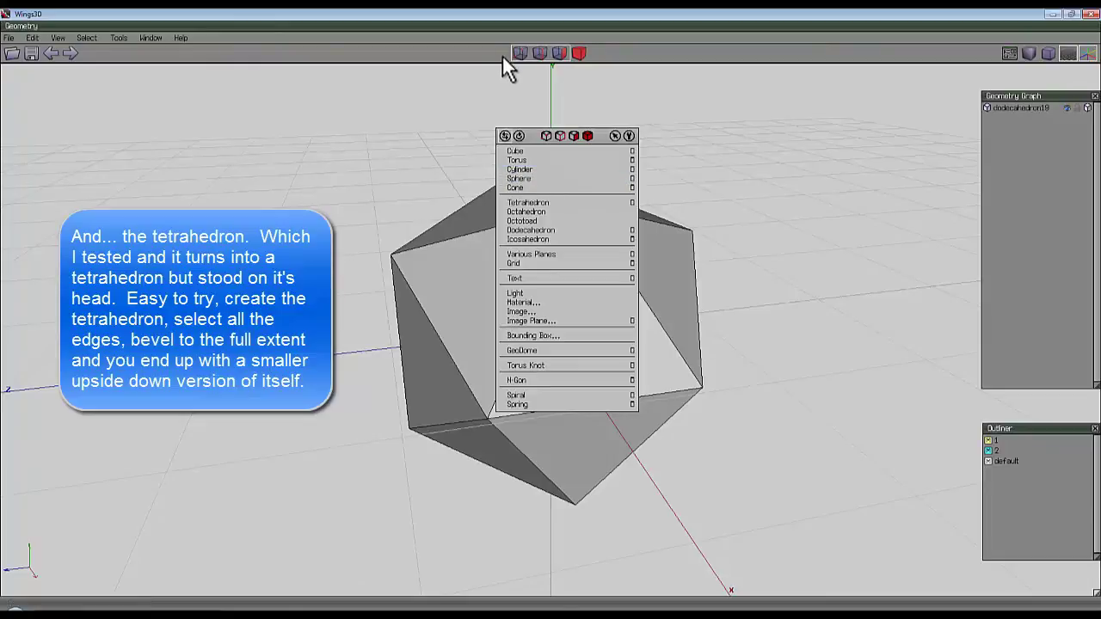
pyautogui.click(573, 248)
pyautogui.press('Delete')
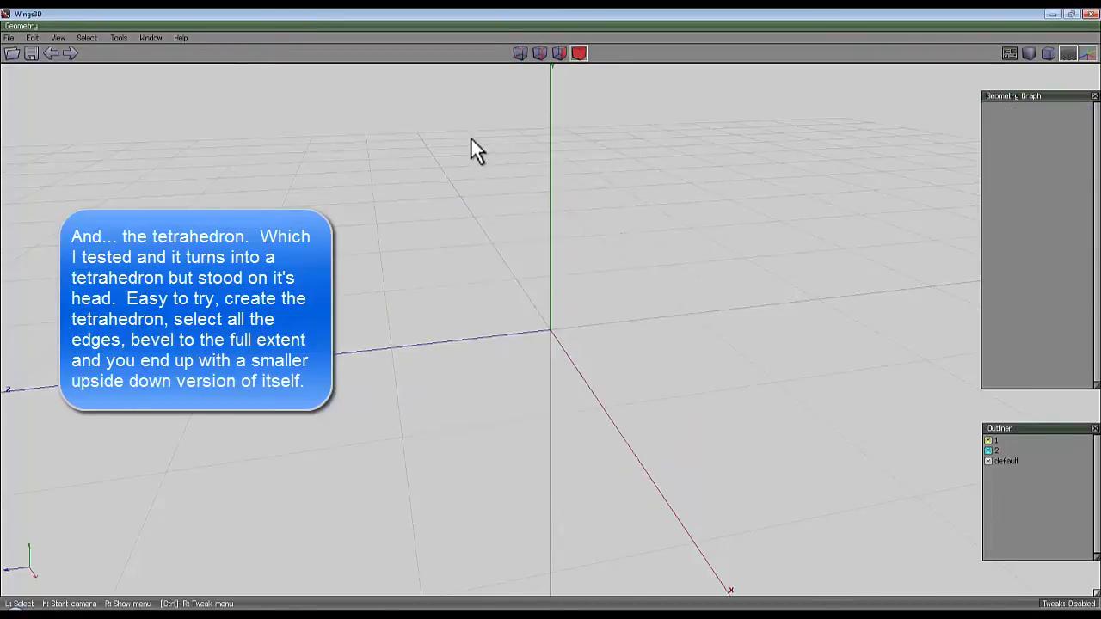
# Create a sphere at the origin and select all of its edges.
pyautogui.rightClick(470, 142)
pyautogui.click(474, 181)
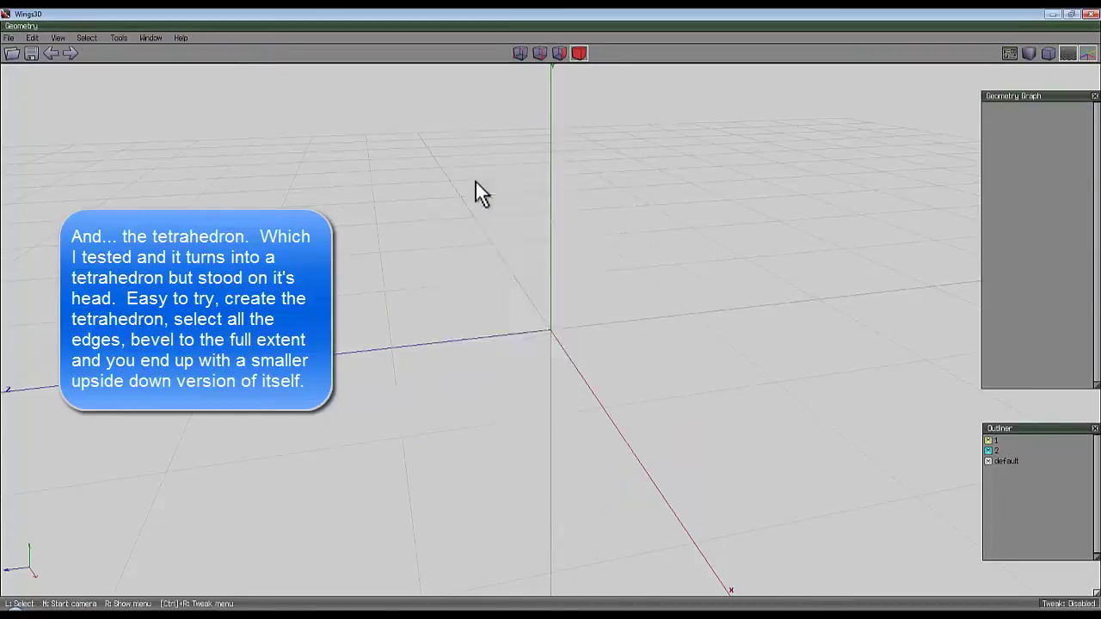
pyautogui.middleClick(551, 327)
pyautogui.click(583, 189)
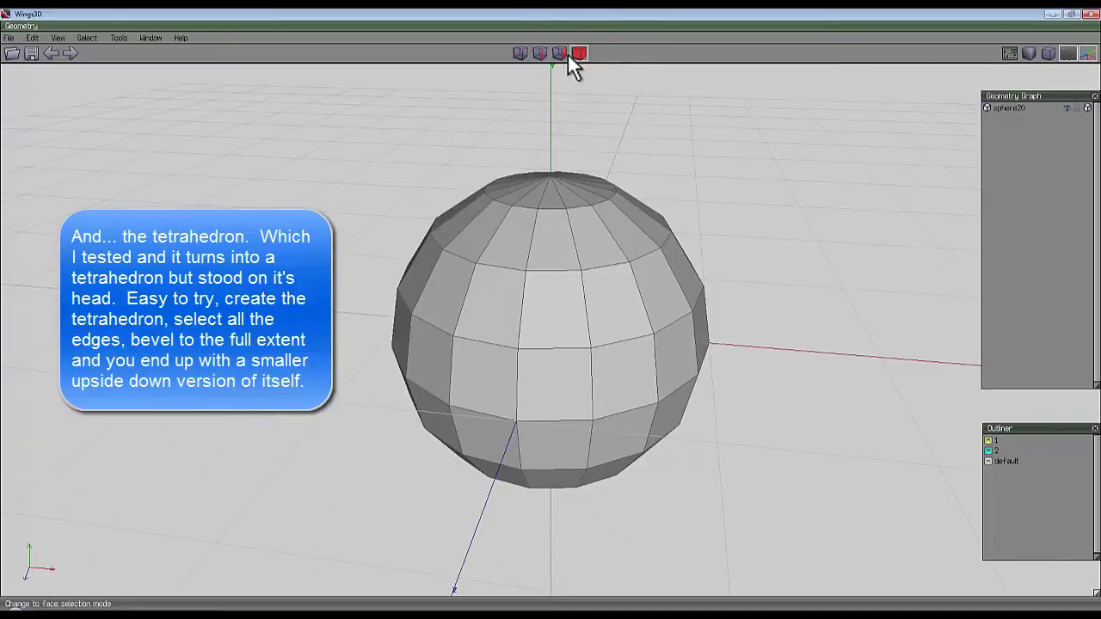
pyautogui.click(571, 189)
pyautogui.click(539, 54)
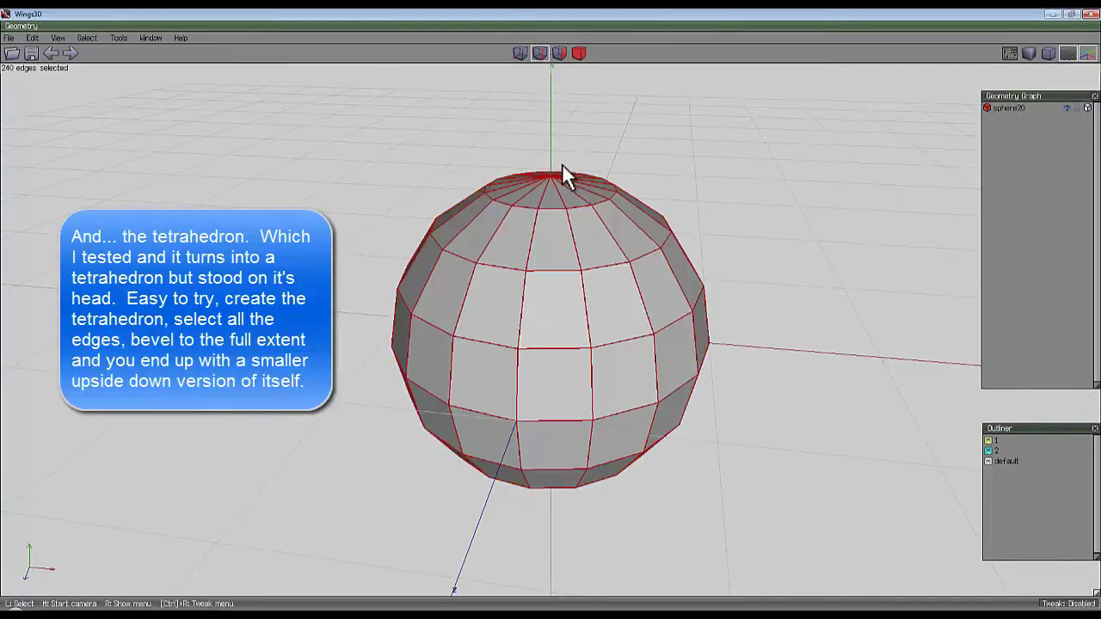
# Try to connect all of the sphere's selected edges, and undo the connection.
pyautogui.rightClick(562, 166)
pyautogui.click(591, 322)
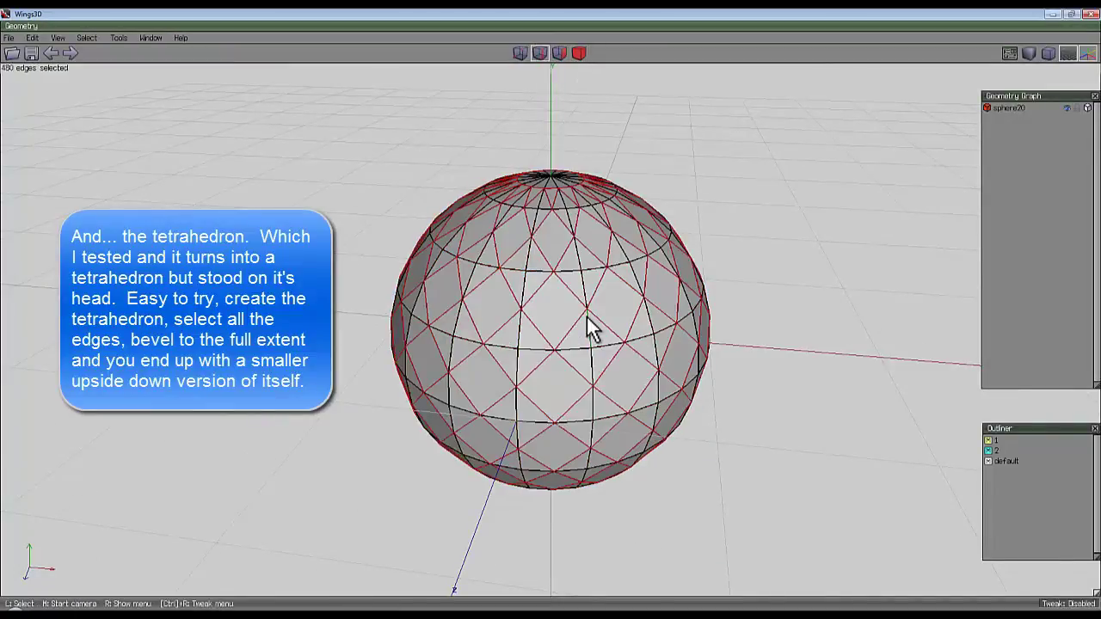
pyautogui.hotkey('ctrl', 'z')
# Try to bevel all of the sphere's edges, examine the band pattern around its faces, and undo the bevel.
pyautogui.rightClick(578, 280)
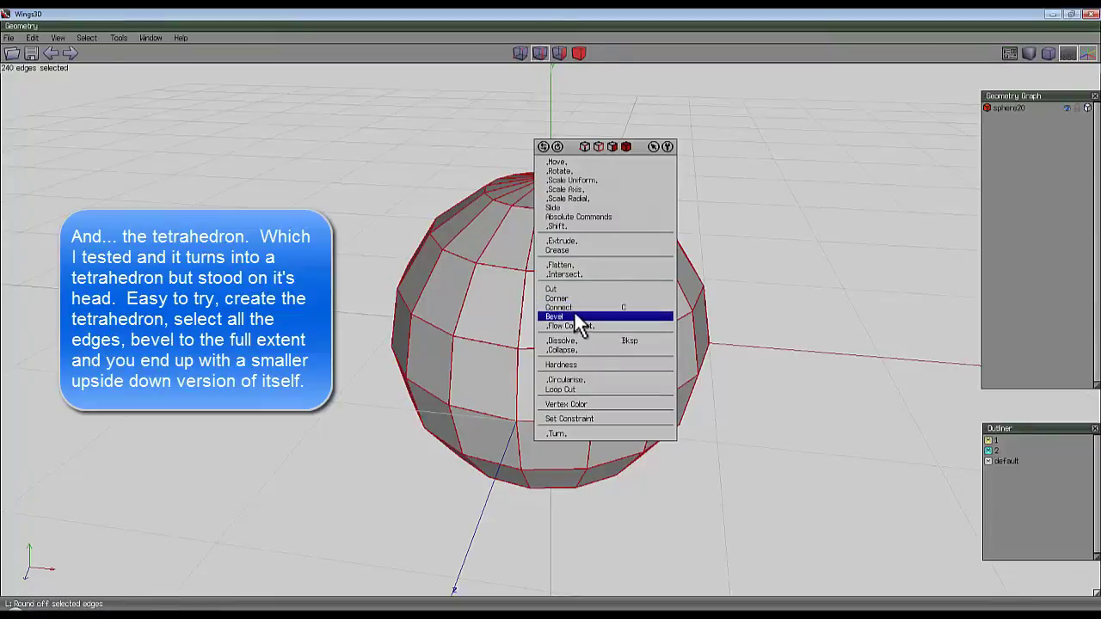
pyautogui.click(579, 318)
pyautogui.click(553, 316)
pyautogui.middleClick(552, 315)
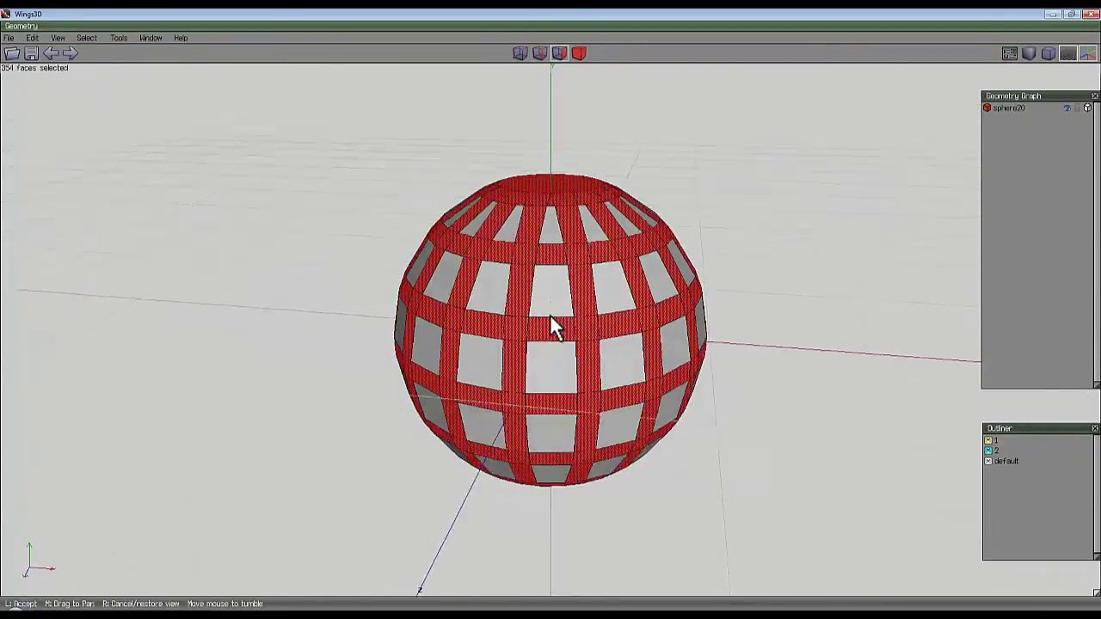
pyautogui.click(551, 314)
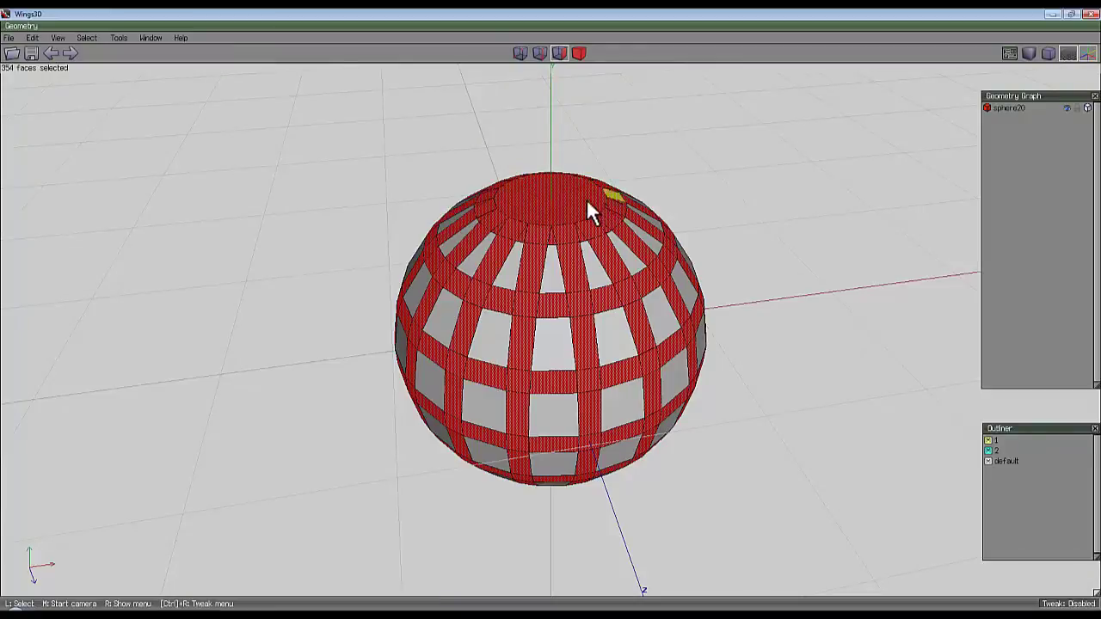
pyautogui.press('e')
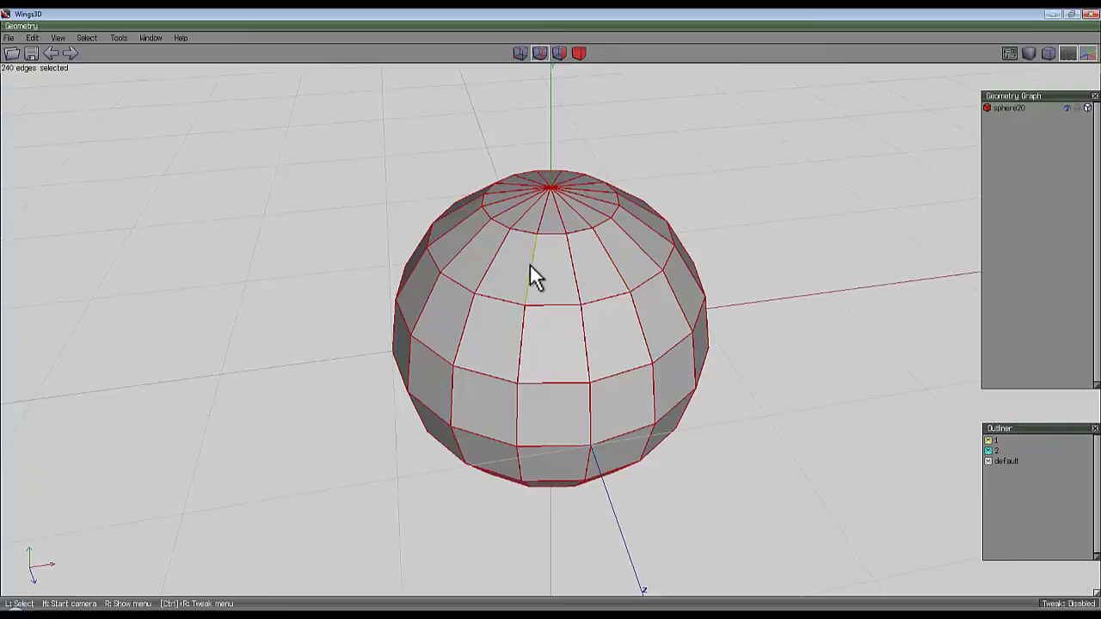
# Replace the sphere with a GeoDome and select all of the dome's edges.
pyautogui.rightClick(514, 216)
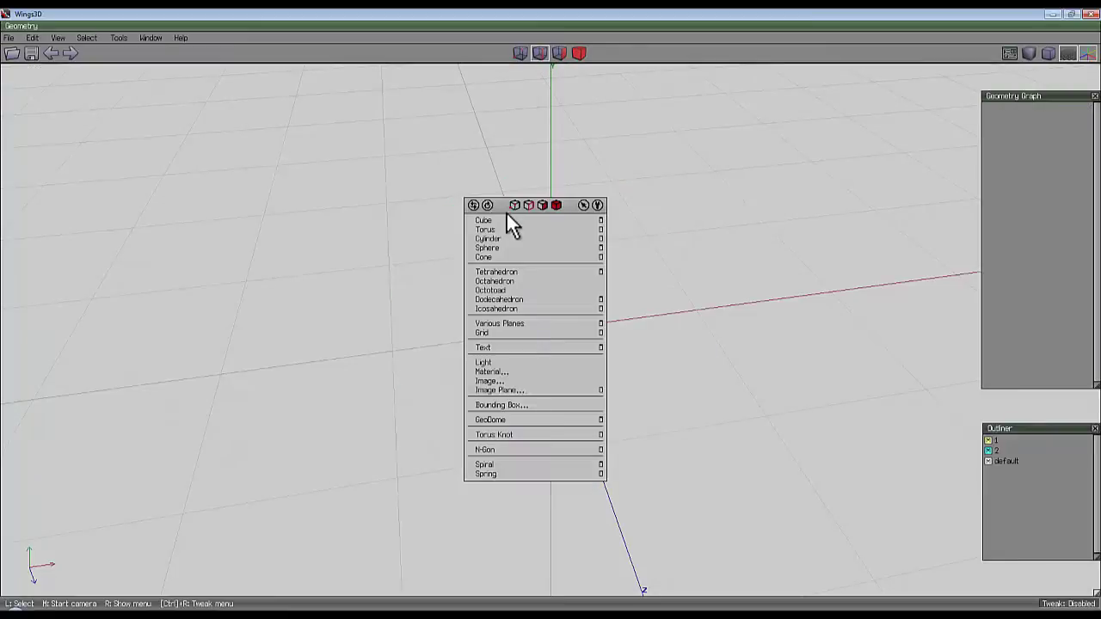
pyautogui.click(512, 419)
pyautogui.middleClick(512, 416)
pyautogui.click(550, 314)
pyautogui.click(580, 53)
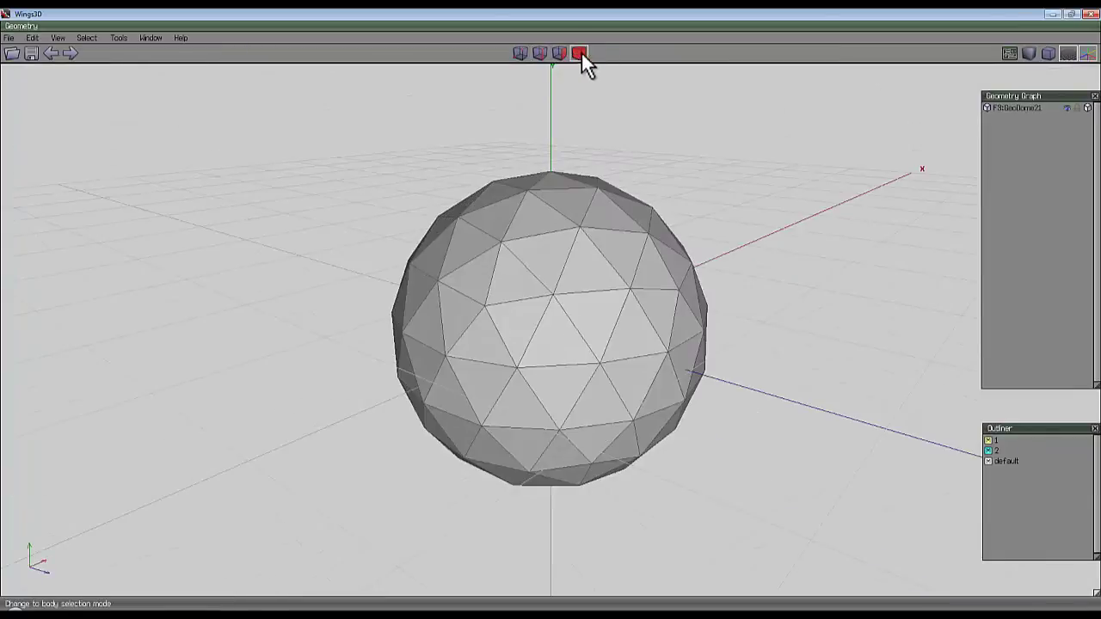
pyautogui.click(579, 240)
pyautogui.click(540, 52)
# Bevel all of the GeoDome's edges to almost the full extent and inspect the result from several sides.
pyautogui.rightClick(551, 234)
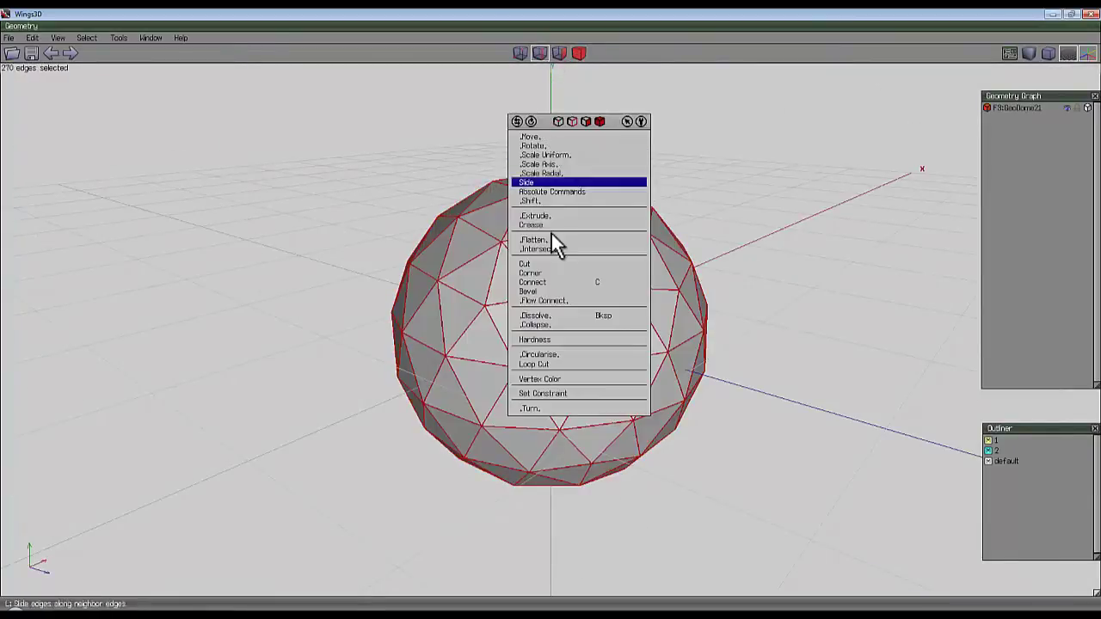
pyautogui.click(552, 291)
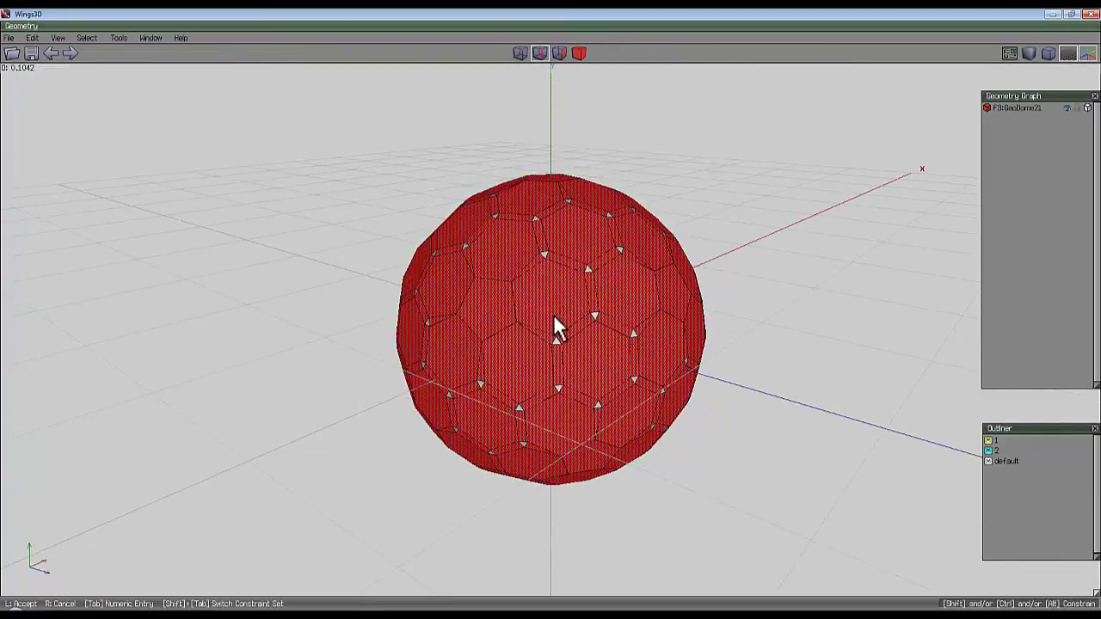
pyautogui.click(552, 318)
pyautogui.middleClick(552, 316)
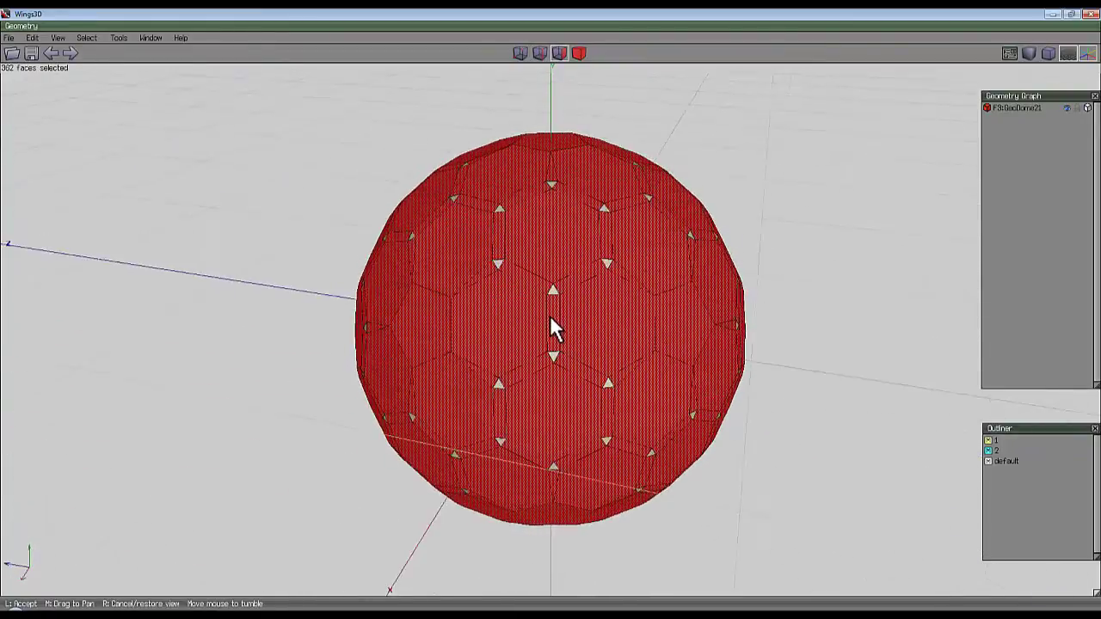
pyautogui.click(549, 314)
# Undo the GeoDome's edge bevel, its selections and its creation to empty the scene.
pyautogui.hotkey('ctrl', 'alt', 'z')
pyautogui.hotkey('ctrl', 'alt', 'z')
pyautogui.hotkey('ctrl', 'alt', 'z')
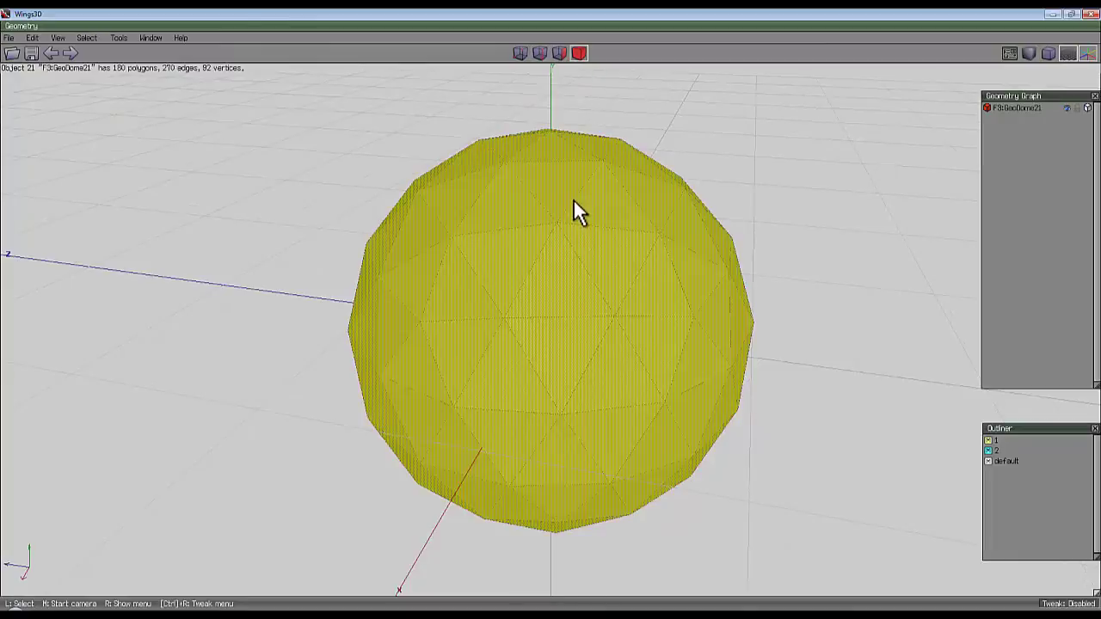
pyautogui.hotkey('ctrl', 'alt', 'z')
pyautogui.middleClick(543, 247)
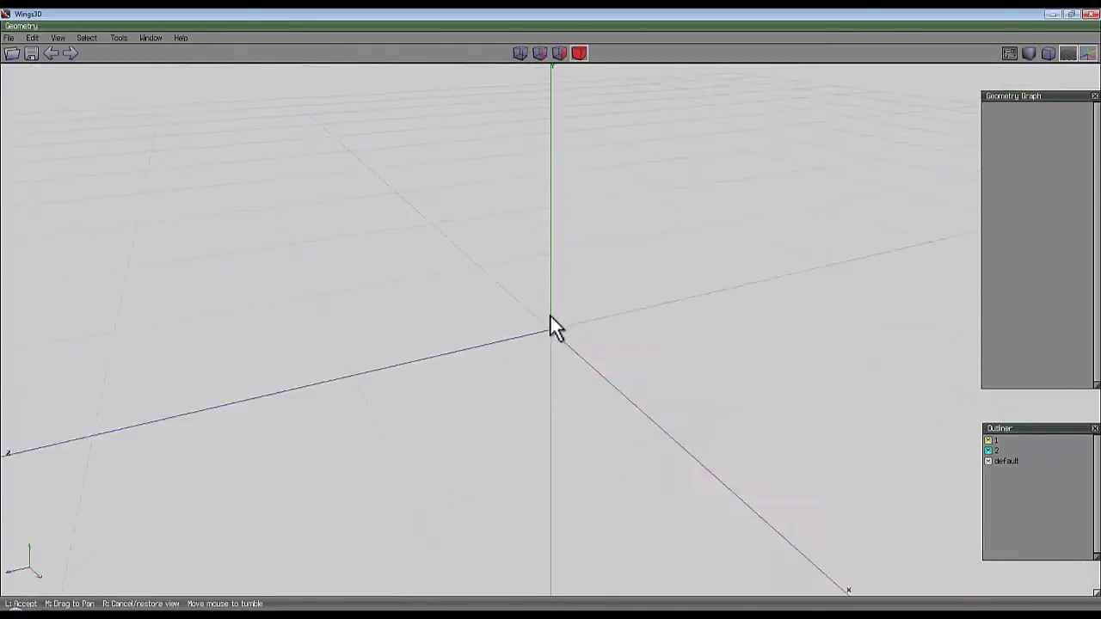
pyautogui.click(550, 314)
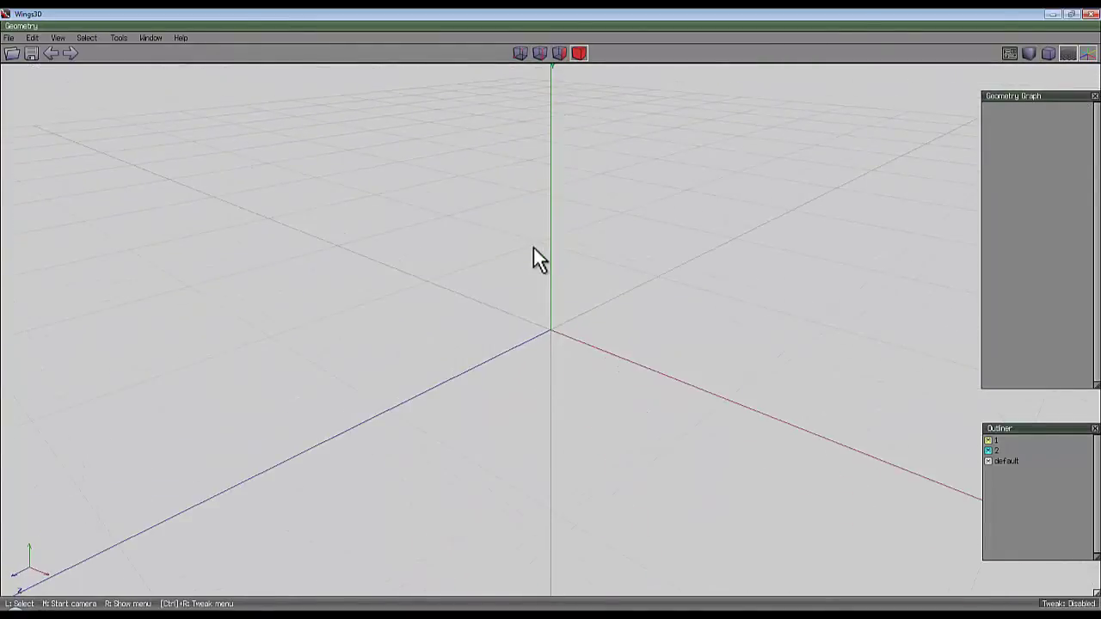
pyautogui.middleClick(486, 211)
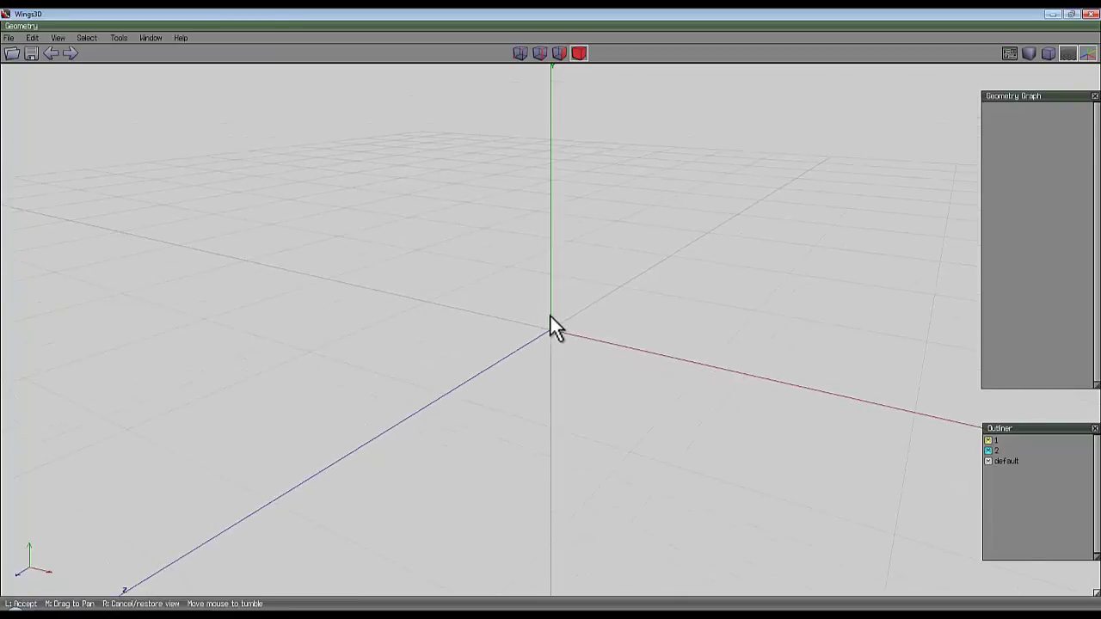
pyautogui.click(551, 316)
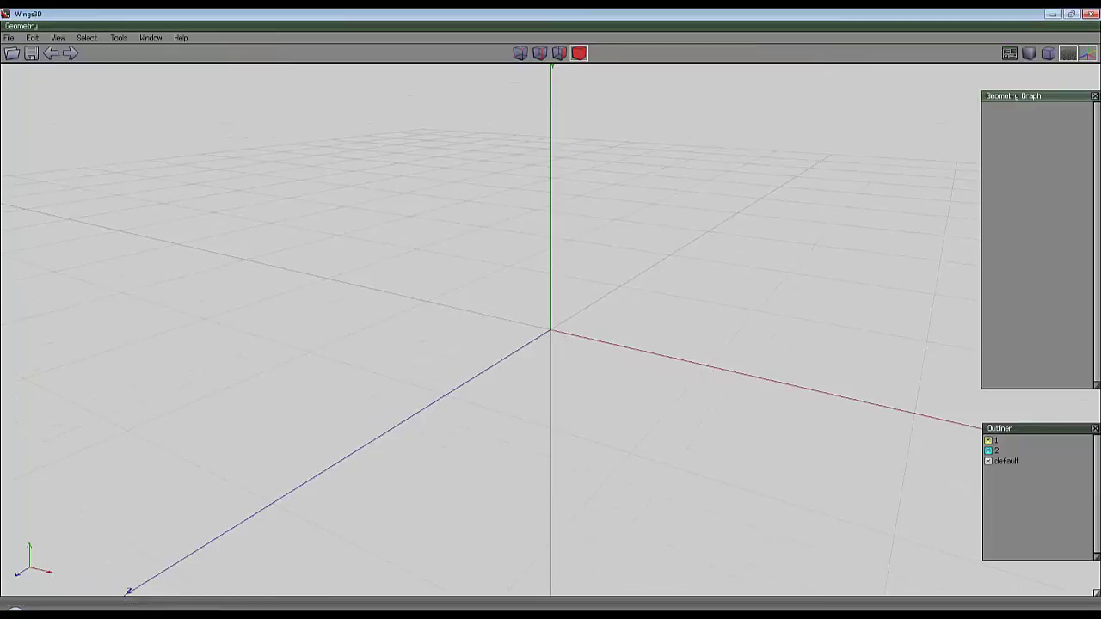